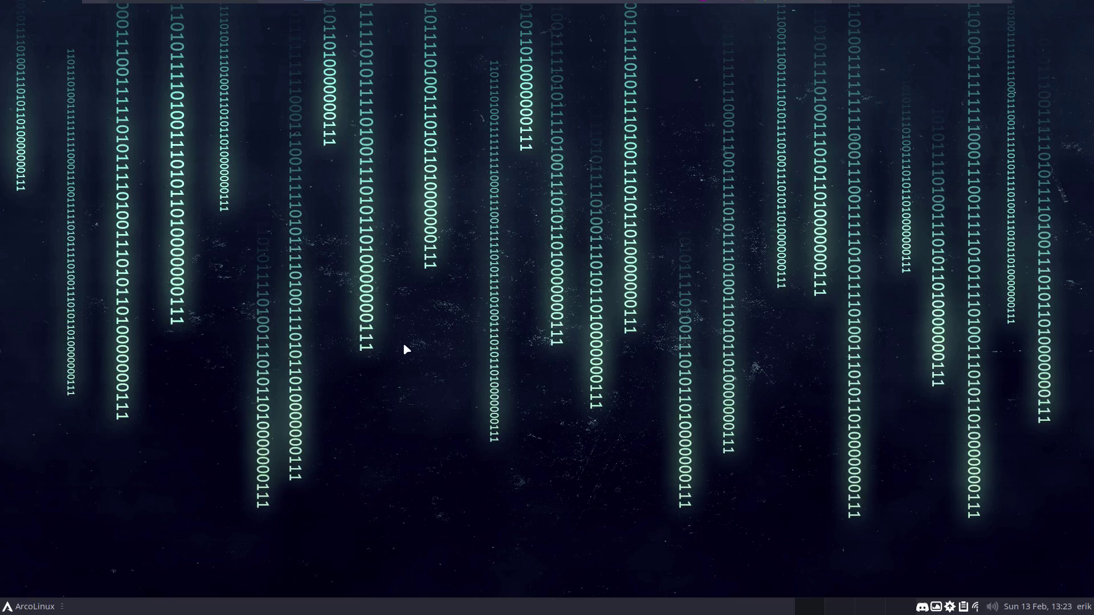
Step: Browse the application menu's categories, bring up the log out options, and dismiss them
{"action": "left_click", "coordinate": [34, 607]}
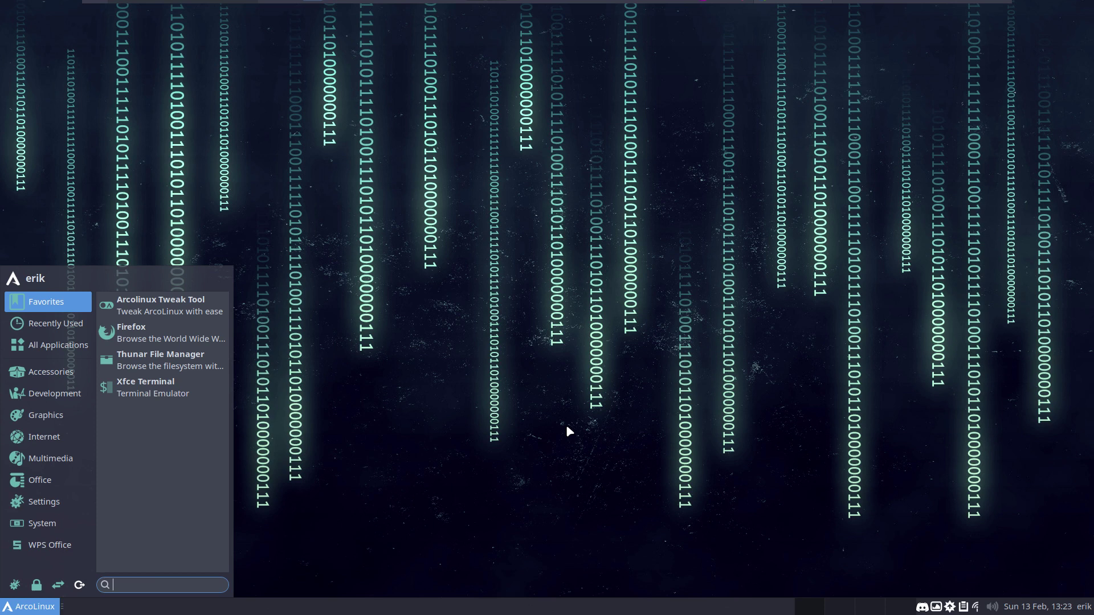
{"action": "left_click", "coordinate": [40, 545]}
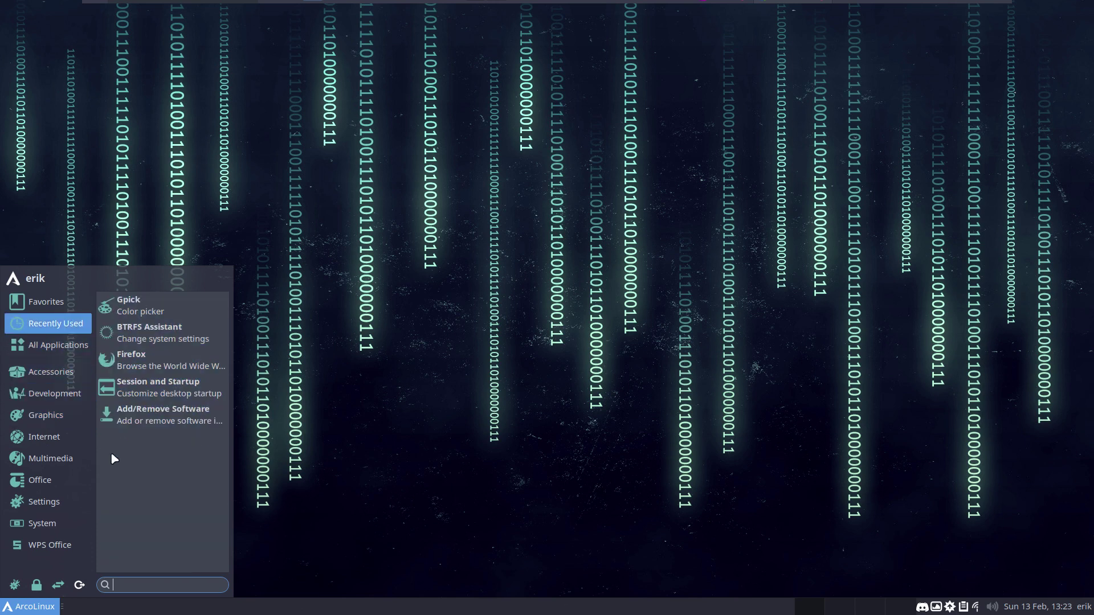
{"action": "left_click", "coordinate": [78, 585]}
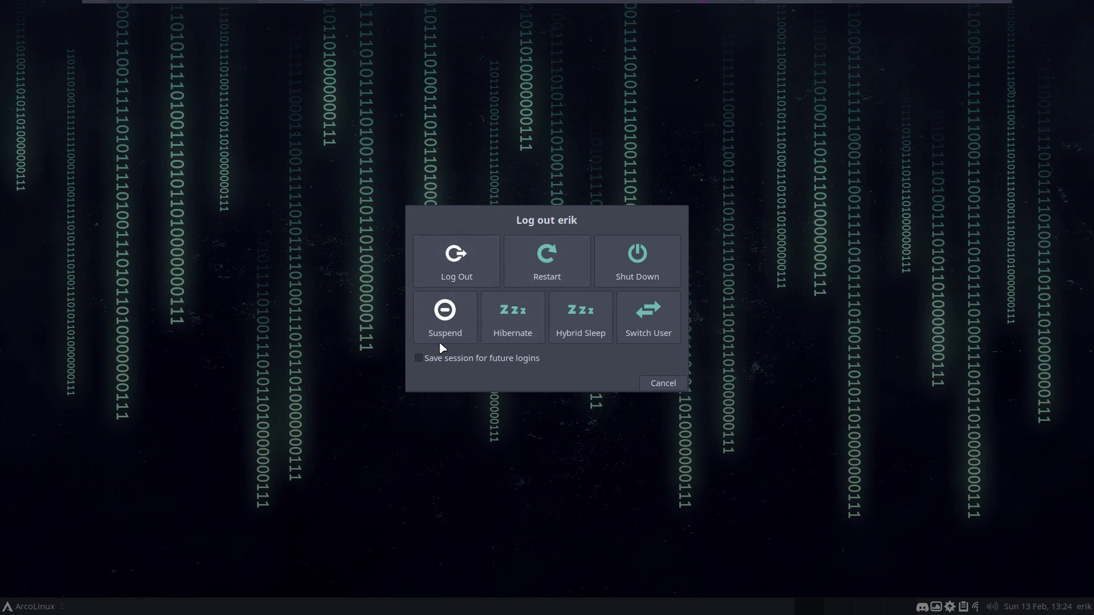
{"action": "key", "text": "Escape"}
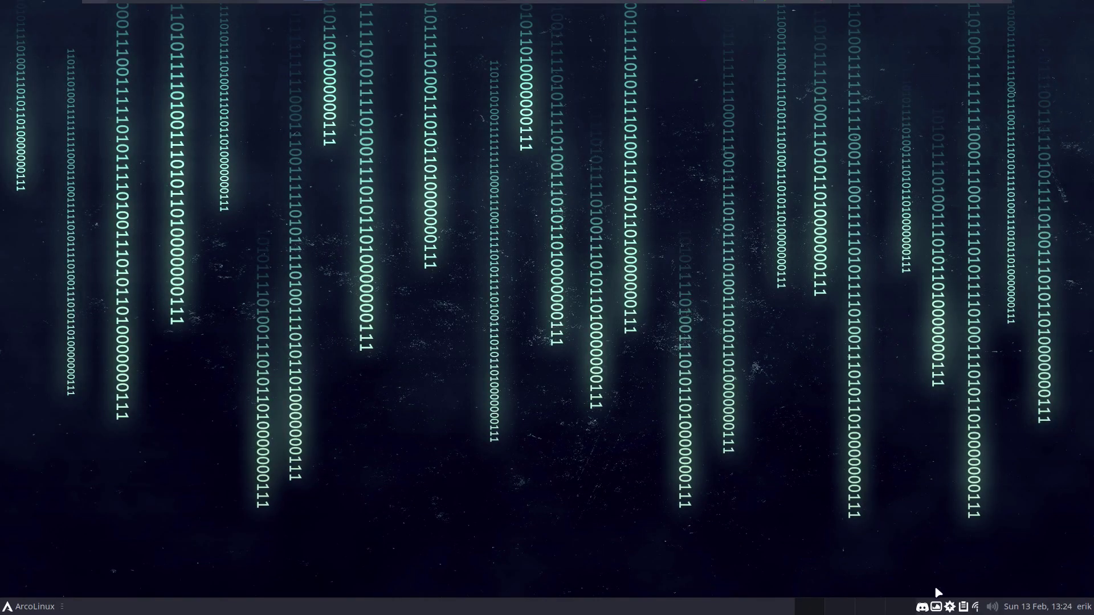
Step: Open Variety Preferences, select the wallhaven toplist source, and try the purple-haired portrait wallpaper
{"action": "left_click", "coordinate": [937, 607]}
{"action": "left_click", "coordinate": [980, 536]}
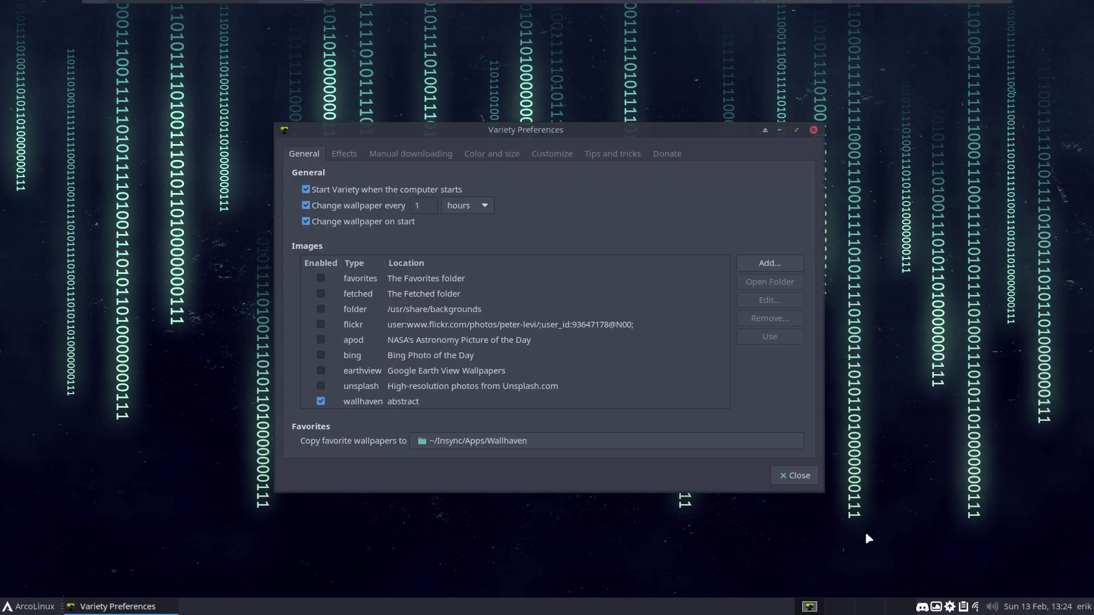
{"action": "scroll", "coordinate": [413, 401], "scroll_direction": "down", "scroll_amount": 1}
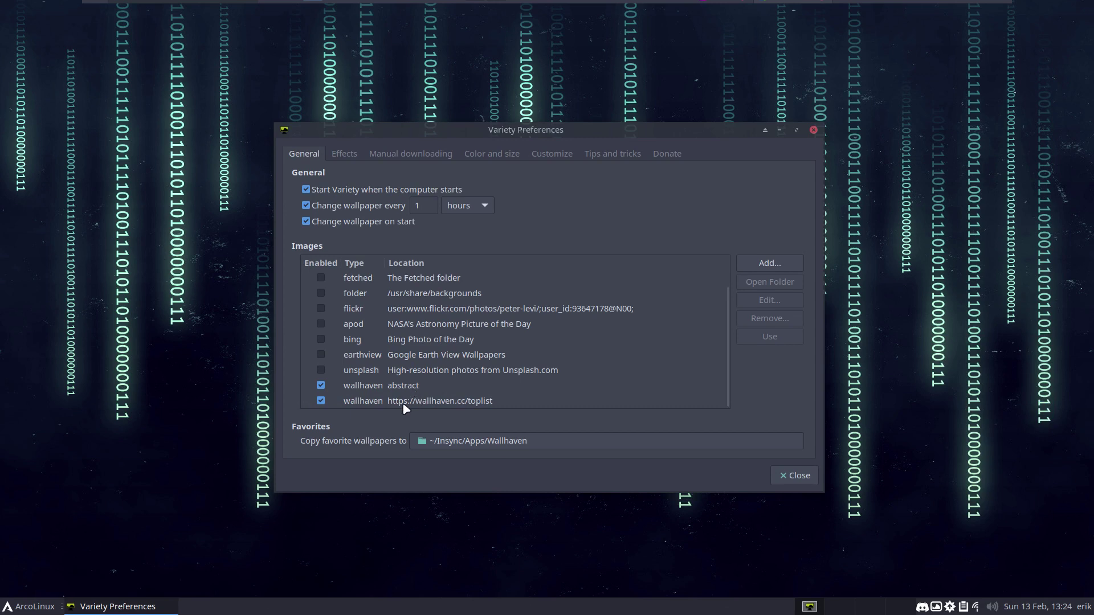
{"action": "left_click", "coordinate": [482, 403]}
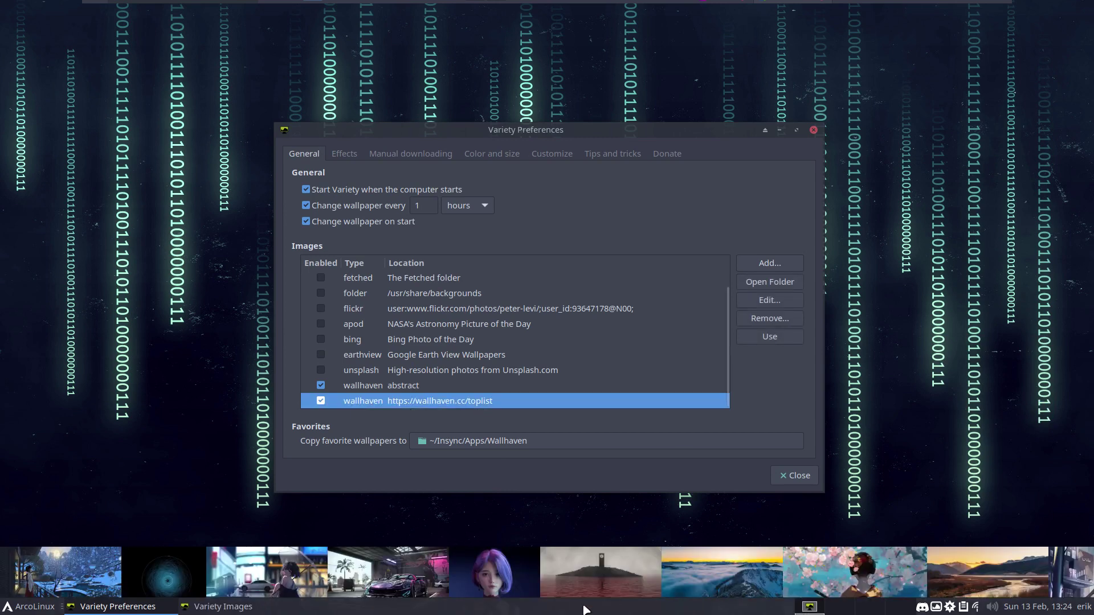
{"action": "left_click", "coordinate": [504, 569]}
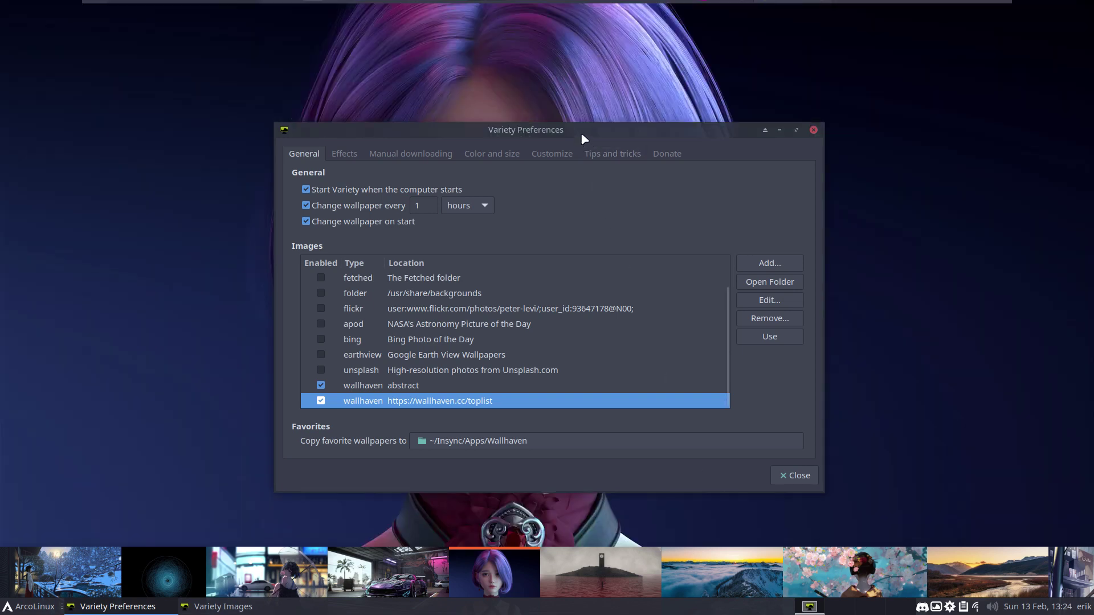
Step: Compare wallpapers, trying the rainy city street before settling on the purple sports car
{"action": "left_click_drag", "start_coordinate": [580, 132], "coordinate": [1090, 114]}
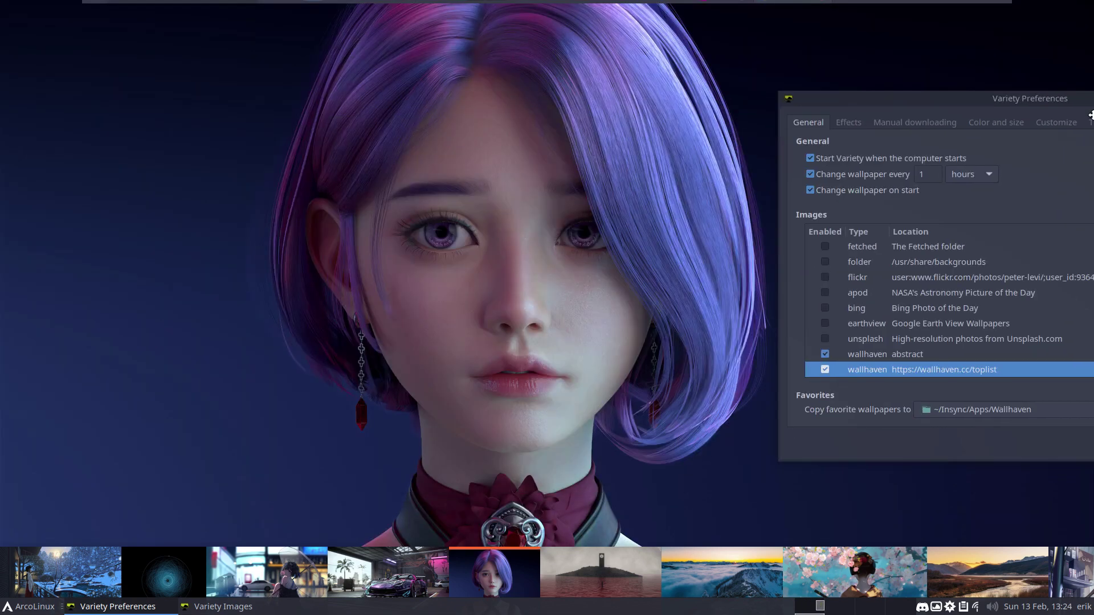
{"action": "left_click_drag", "start_coordinate": [1090, 115], "coordinate": [524, 114]}
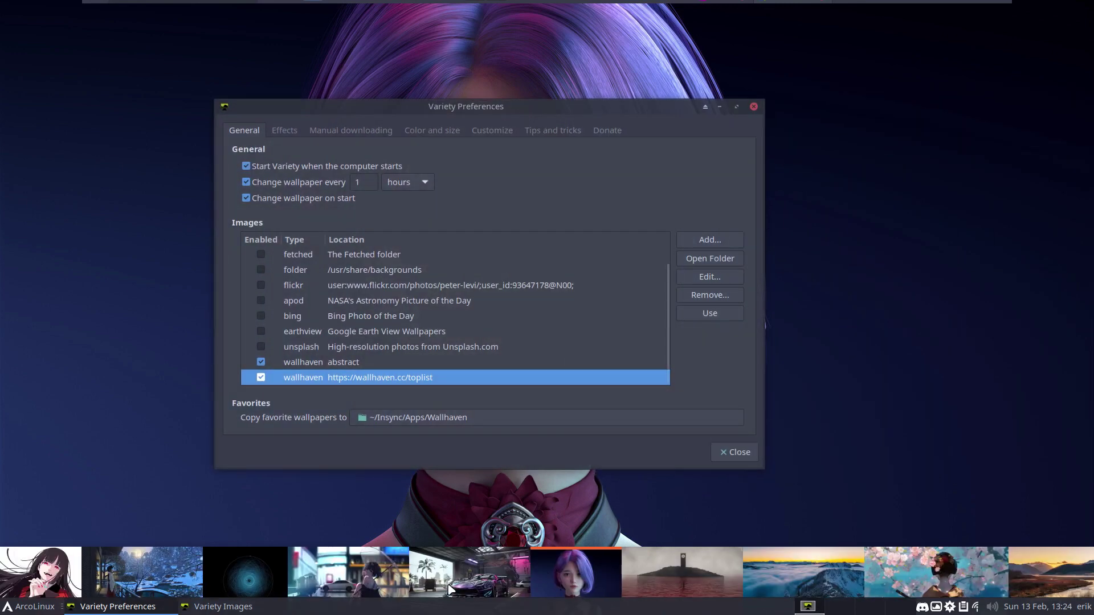
{"action": "left_click", "coordinate": [370, 584]}
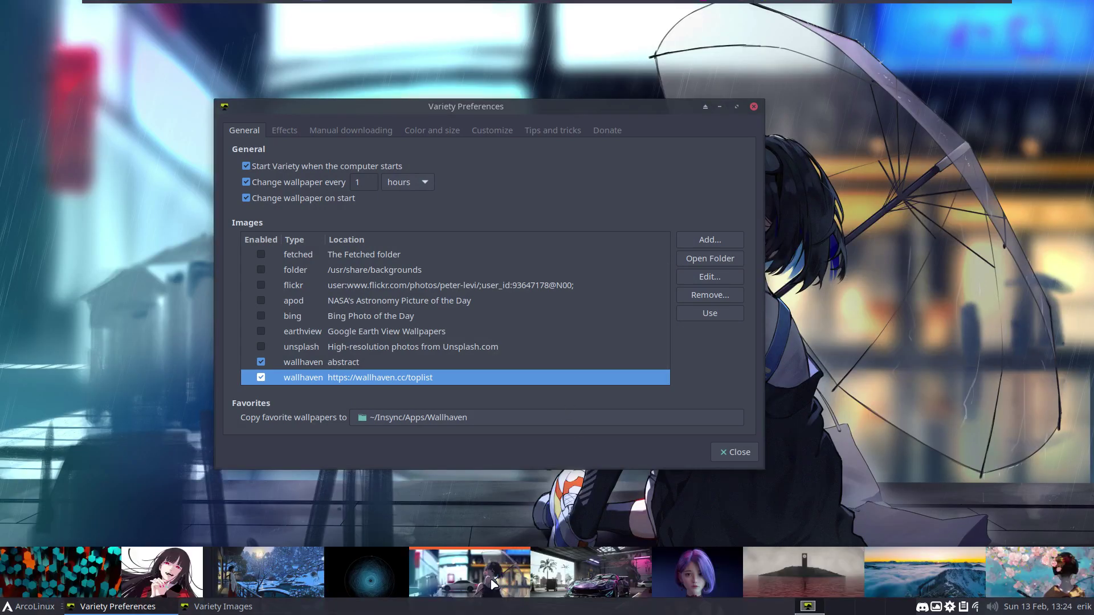
{"action": "left_click", "coordinate": [593, 579]}
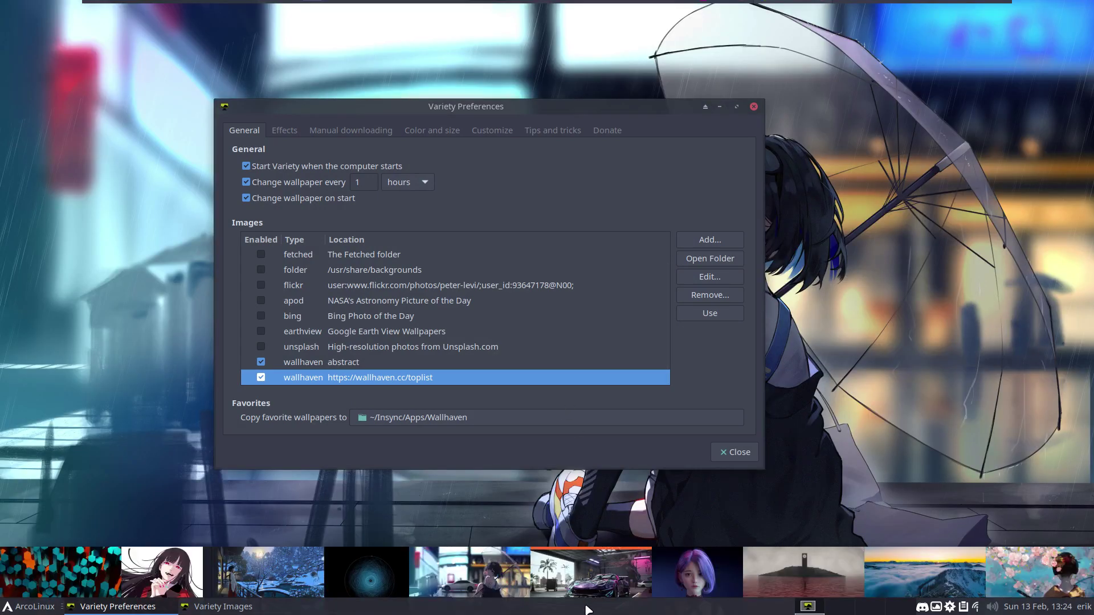
Step: Close Variety Preferences and the wallpaper thumbnail strip
{"action": "left_click", "coordinate": [730, 456]}
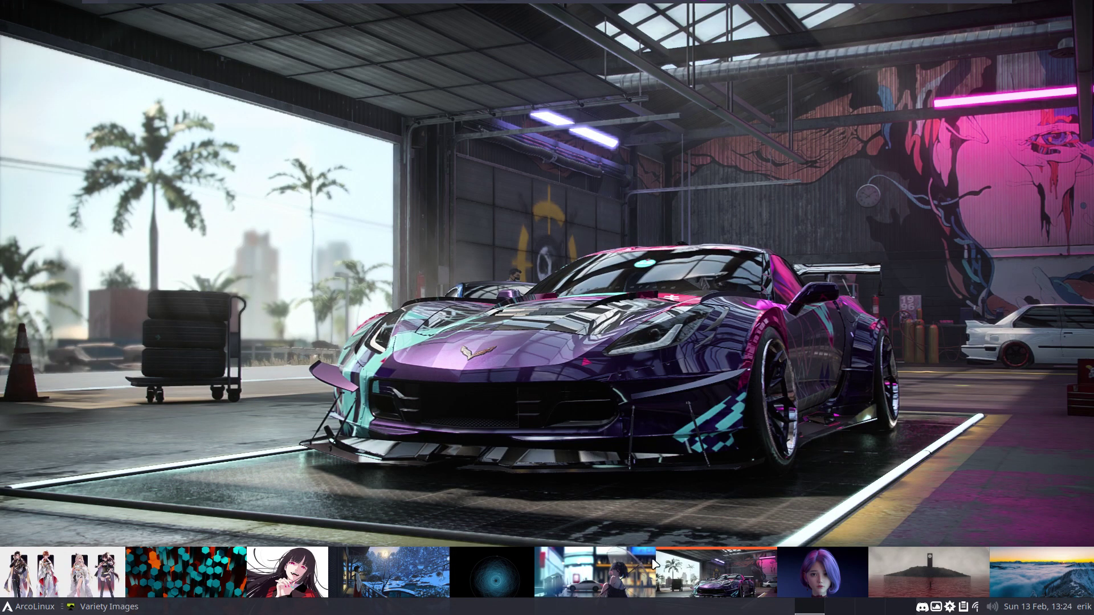
{"action": "right_click", "coordinate": [652, 562]}
{"action": "left_click", "coordinate": [679, 551]}
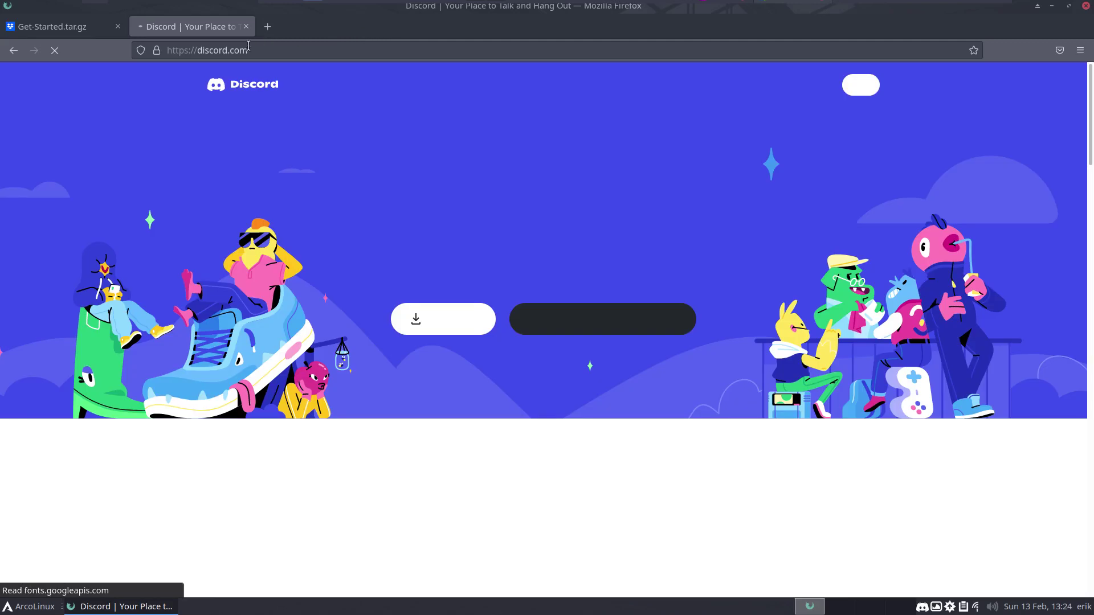
{"action": "left_click", "coordinate": [248, 47]}
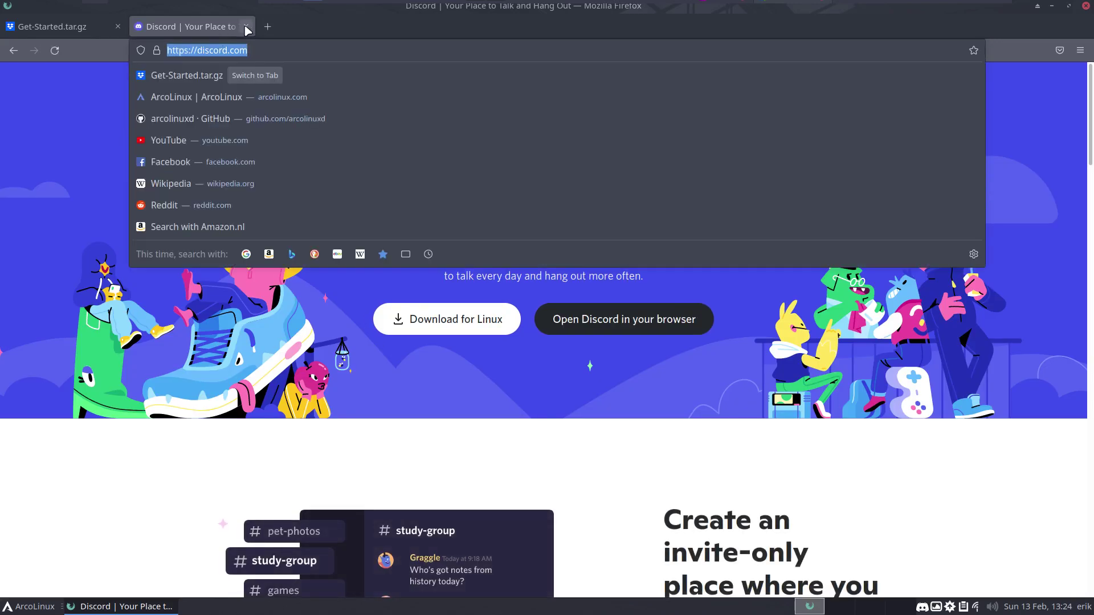
{"action": "left_click", "coordinate": [246, 27]}
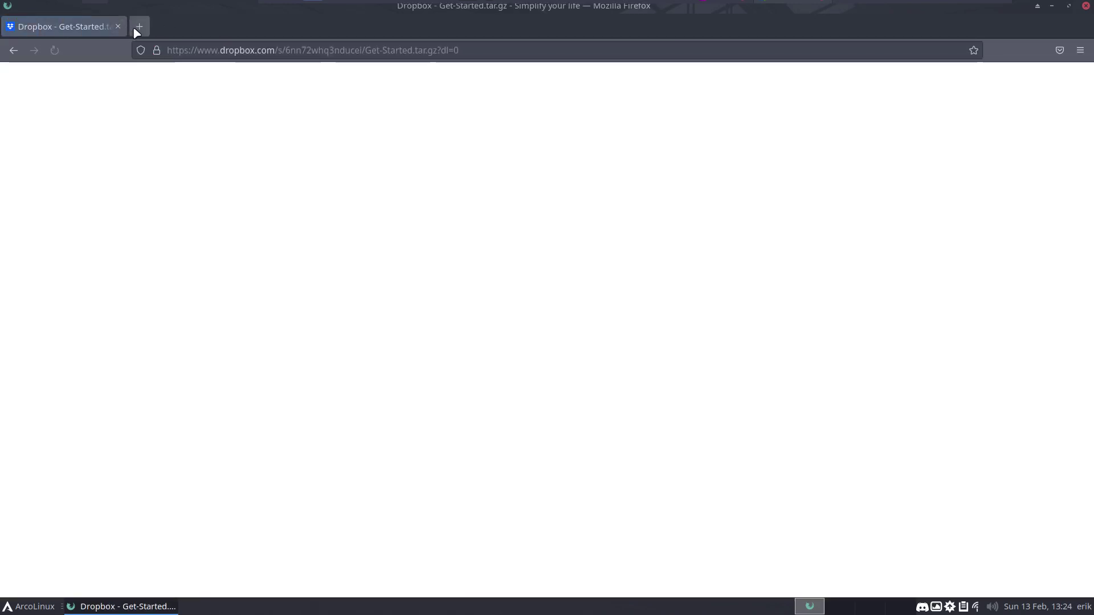
{"action": "left_click", "coordinate": [139, 27]}
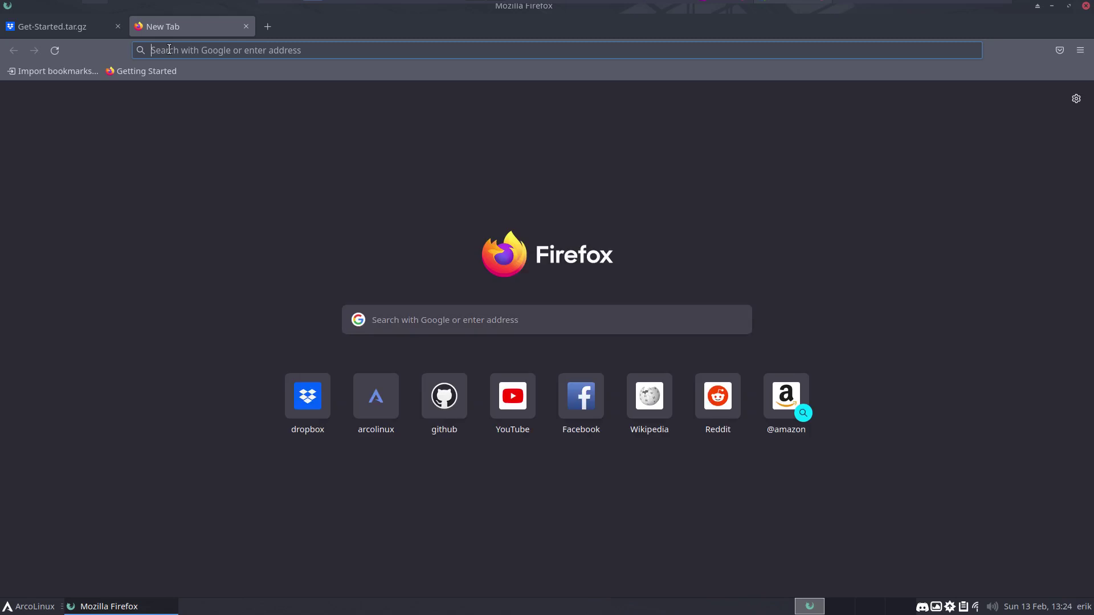
{"action": "type", "text": "bit"}
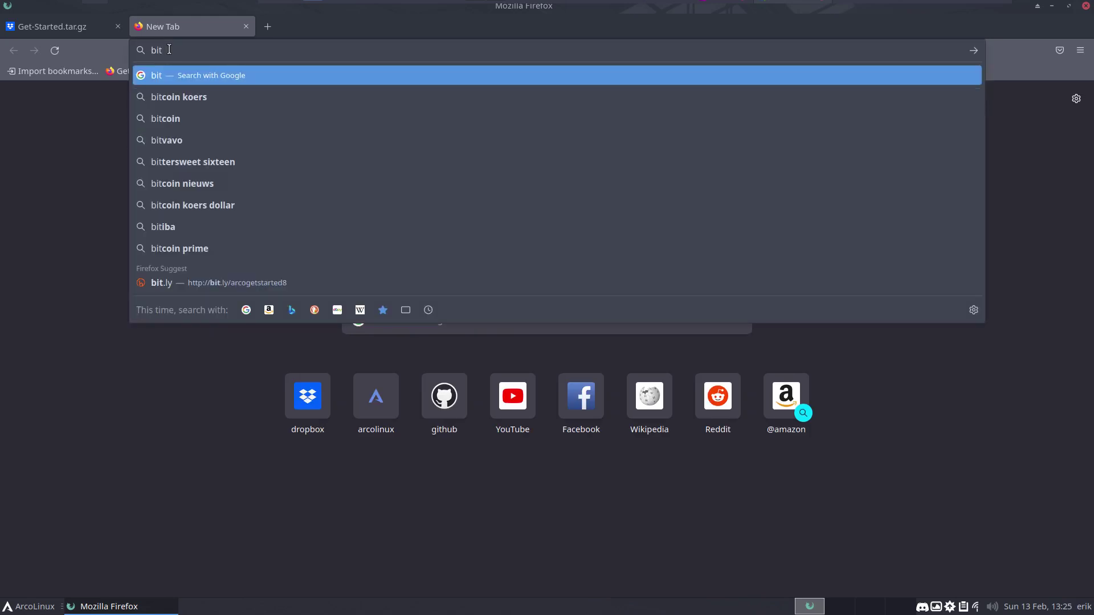
{"action": "type", "text": ";L"}
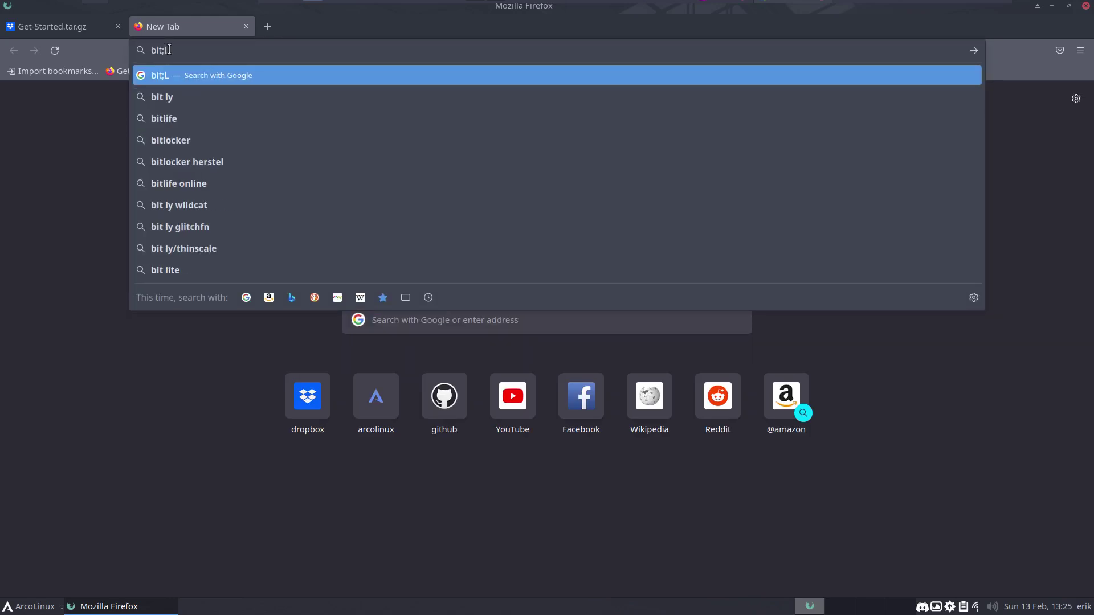
{"action": "key", "text": "BackSpace"}
{"action": "key", "text": "BackSpace"}
{"action": "type", "text": ".ly"}
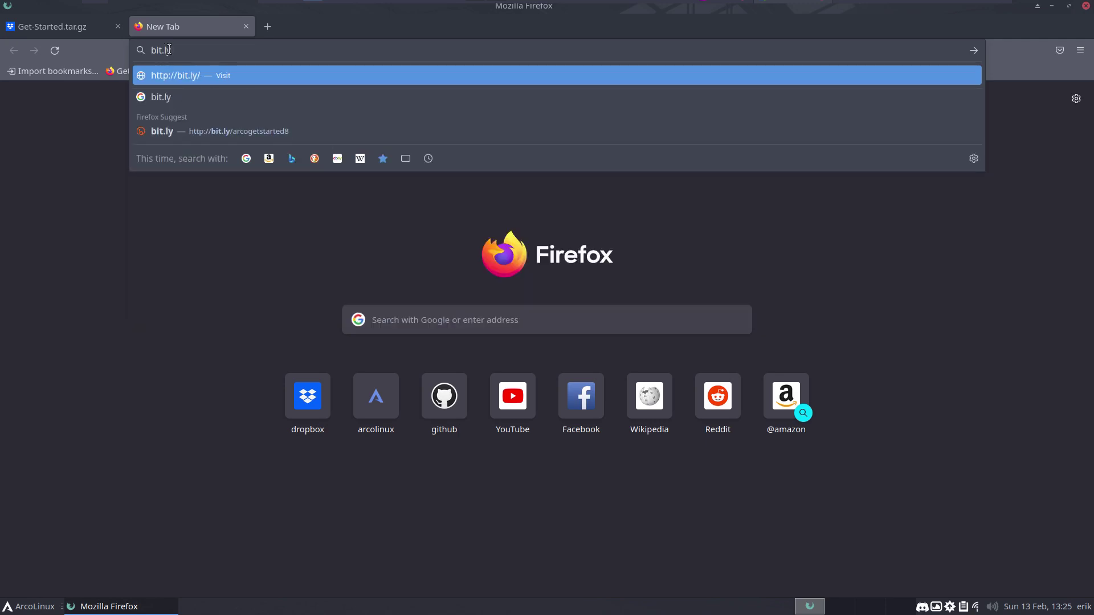
{"action": "type", "text": "/arc"}
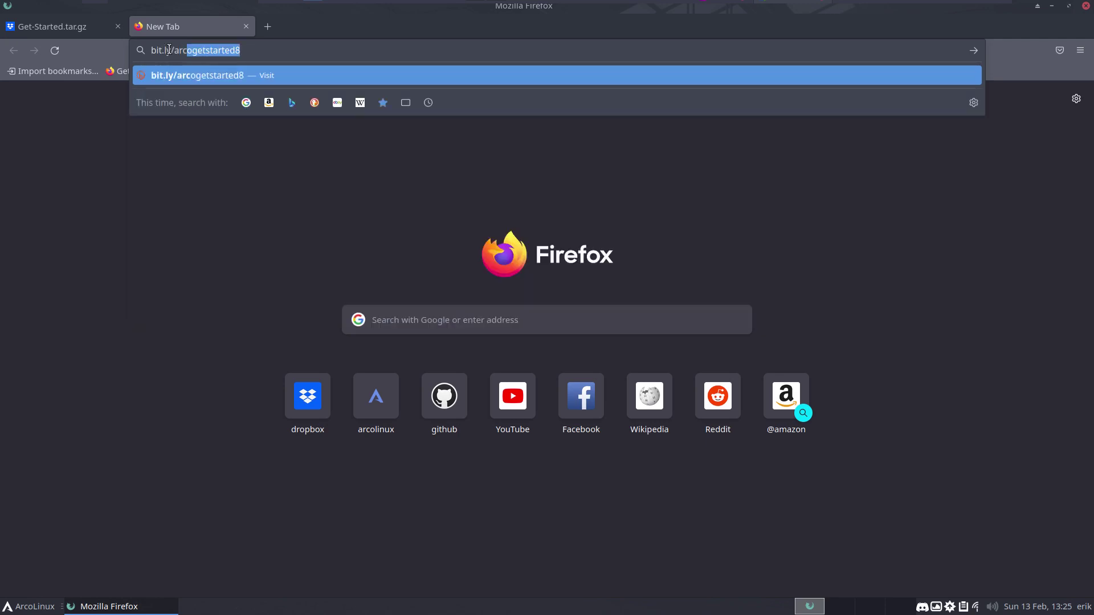
{"action": "key", "text": "Right"}
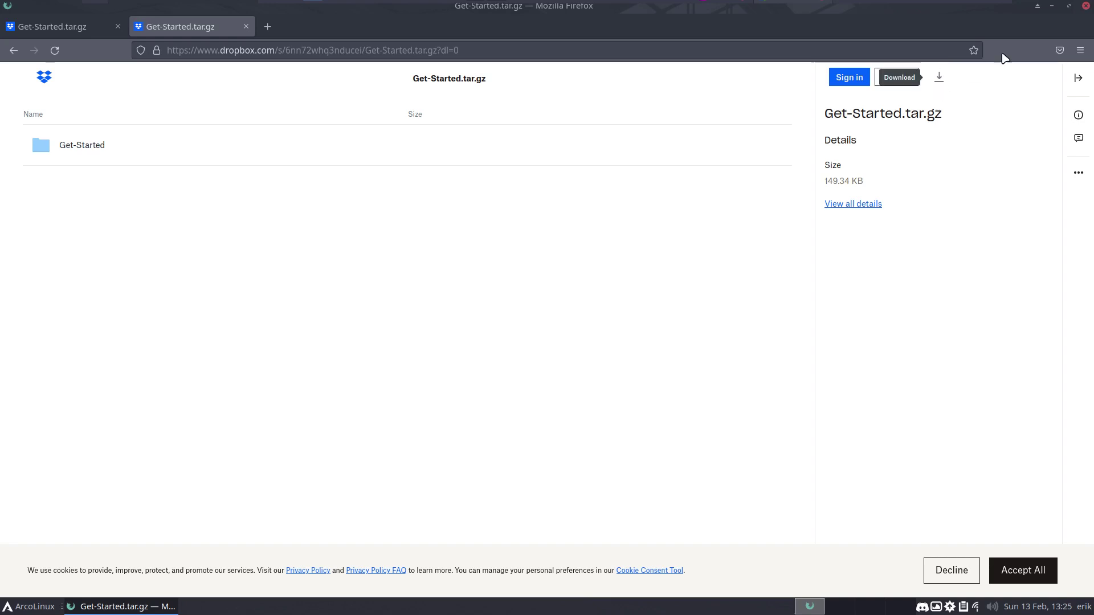
{"action": "left_click", "coordinate": [1052, 6]}
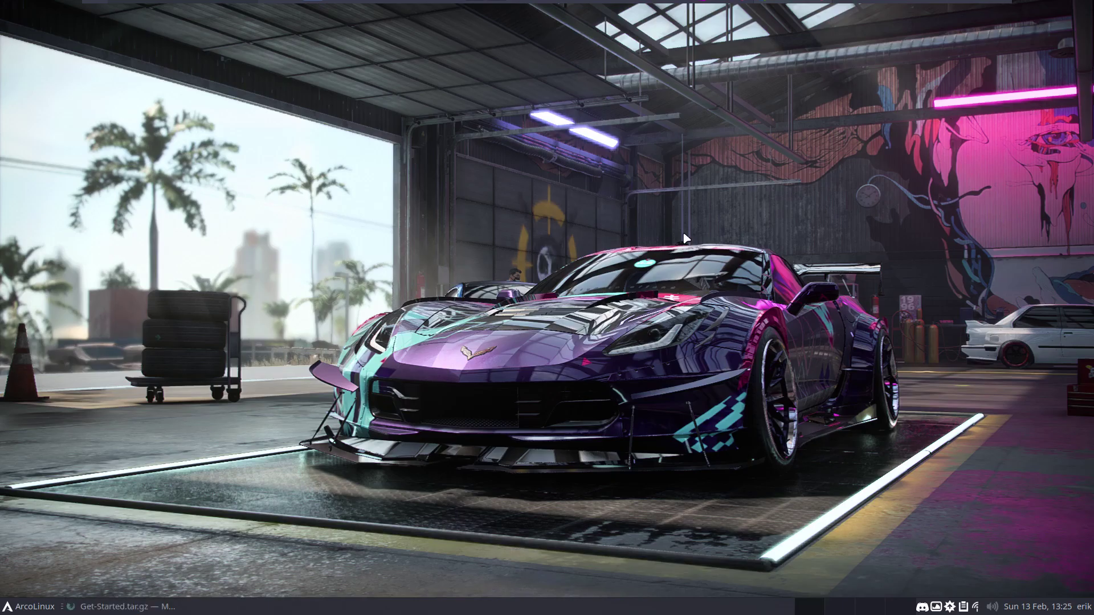
{"action": "key", "text": "super+shift+Return"}
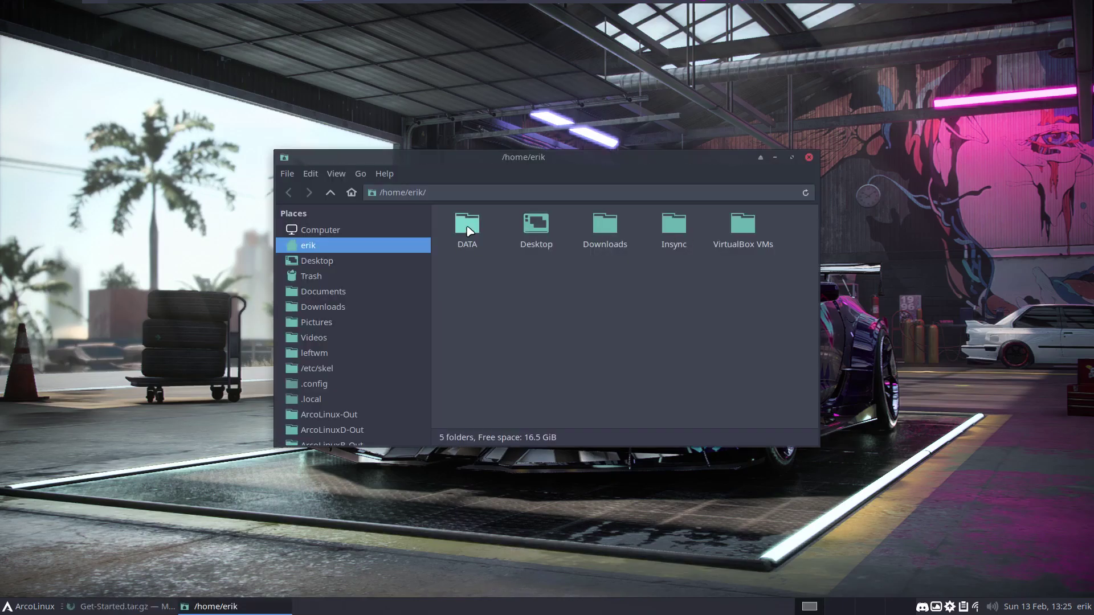
Step: Open Downloads and the Get-Started folder, selecting the minimal start-here shell script
{"action": "double_click", "coordinate": [605, 223]}
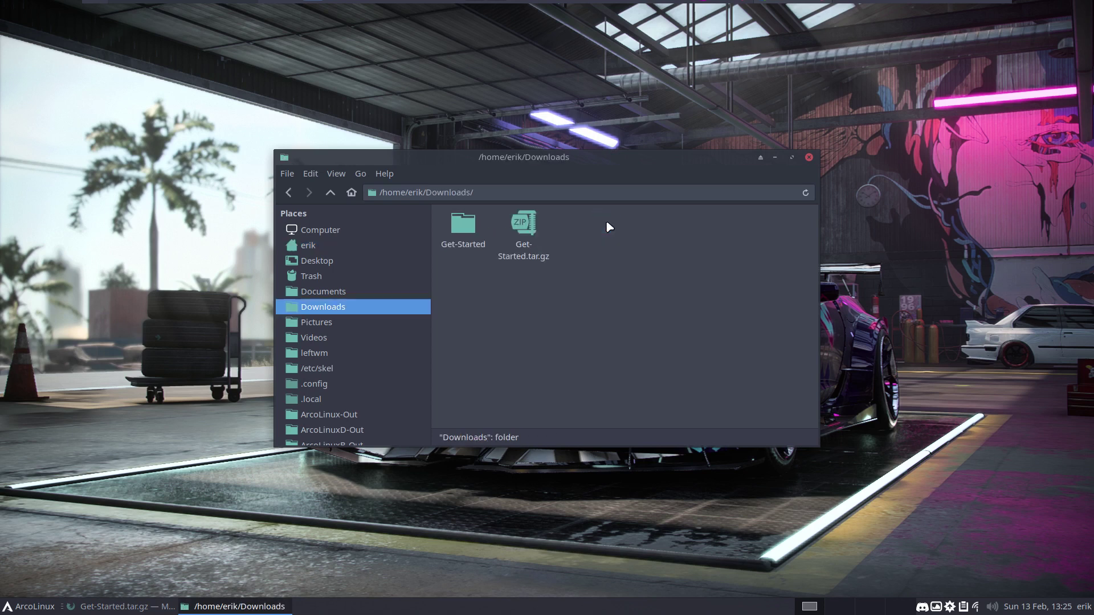
{"action": "left_click", "coordinate": [469, 229]}
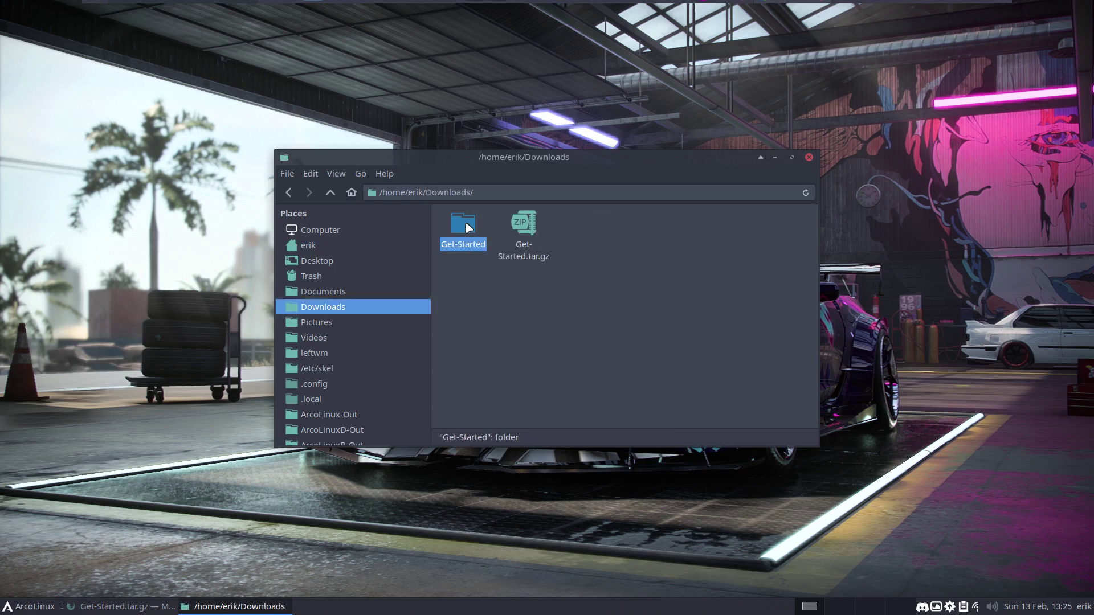
{"action": "left_click", "coordinate": [541, 229]}
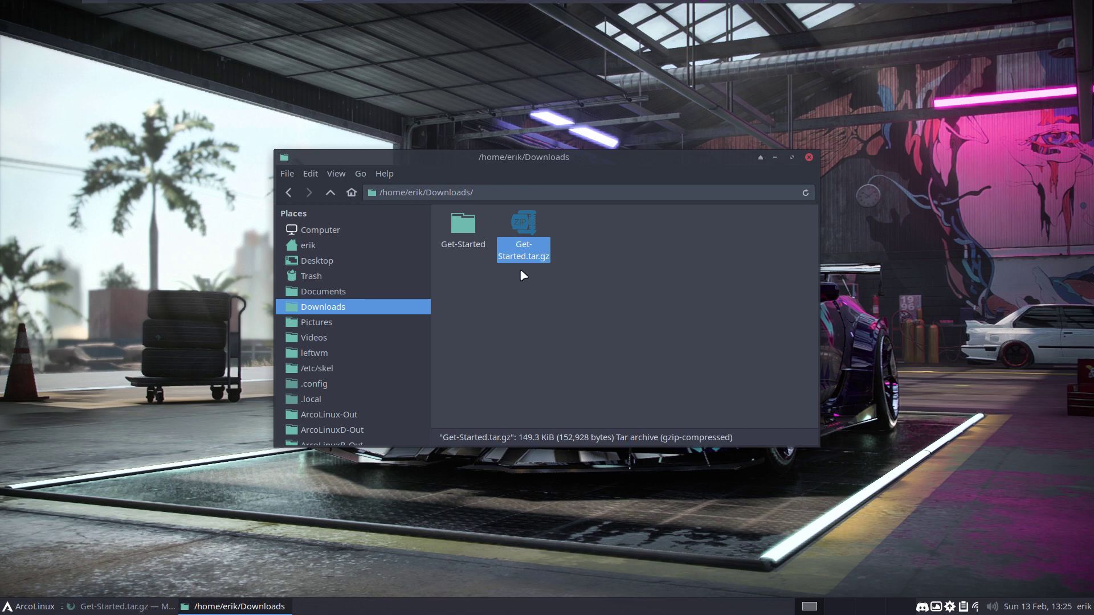
{"action": "double_click", "coordinate": [464, 229]}
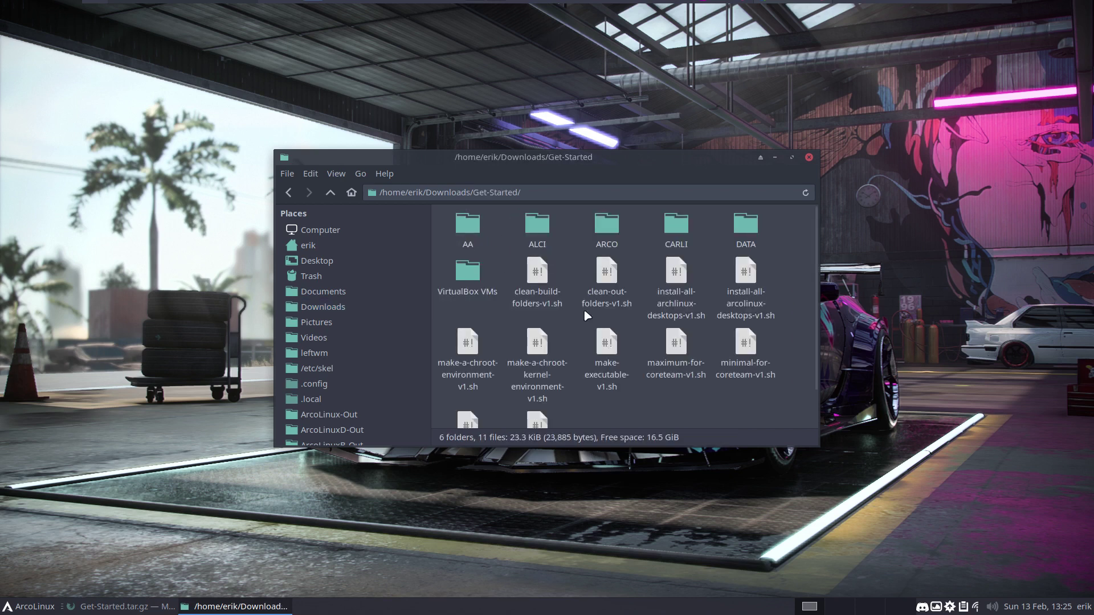
{"action": "scroll", "coordinate": [584, 309], "scroll_direction": "down", "scroll_amount": 1}
{"action": "left_click", "coordinate": [466, 387]}
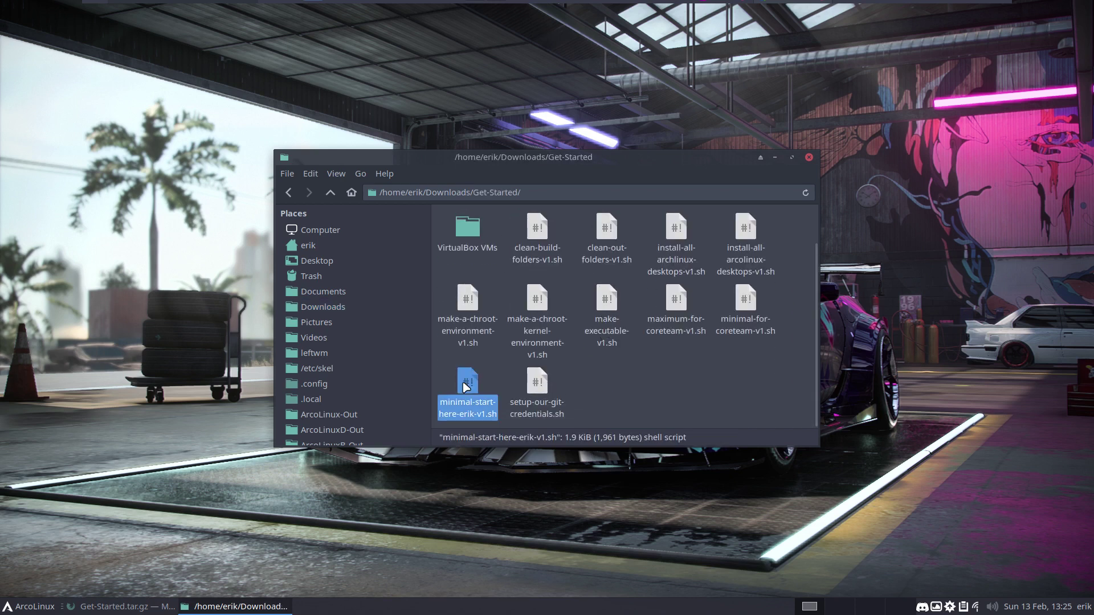
Step: Close the Get-Started window and look at the application menu's categories before dismissing it
{"action": "left_click", "coordinate": [809, 158]}
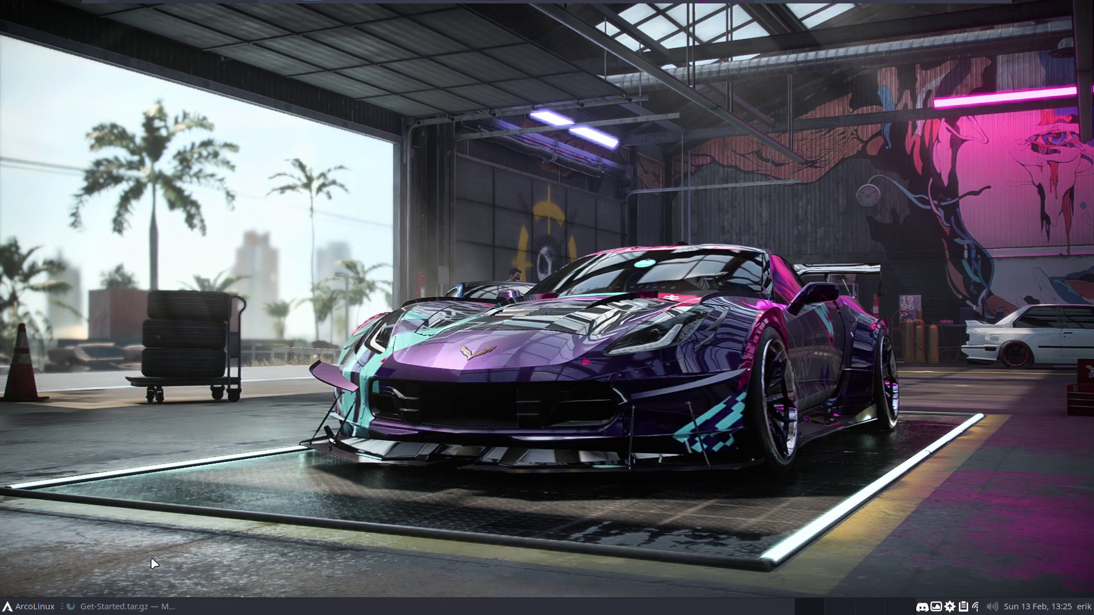
{"action": "left_click", "coordinate": [29, 608]}
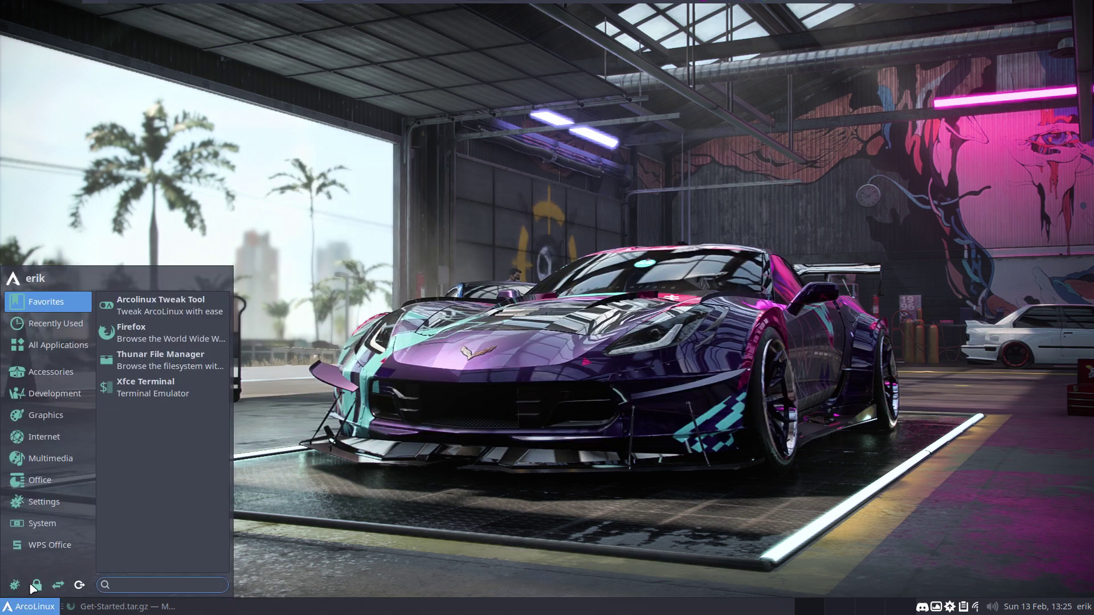
{"action": "mouse_move", "coordinate": [49, 545]}
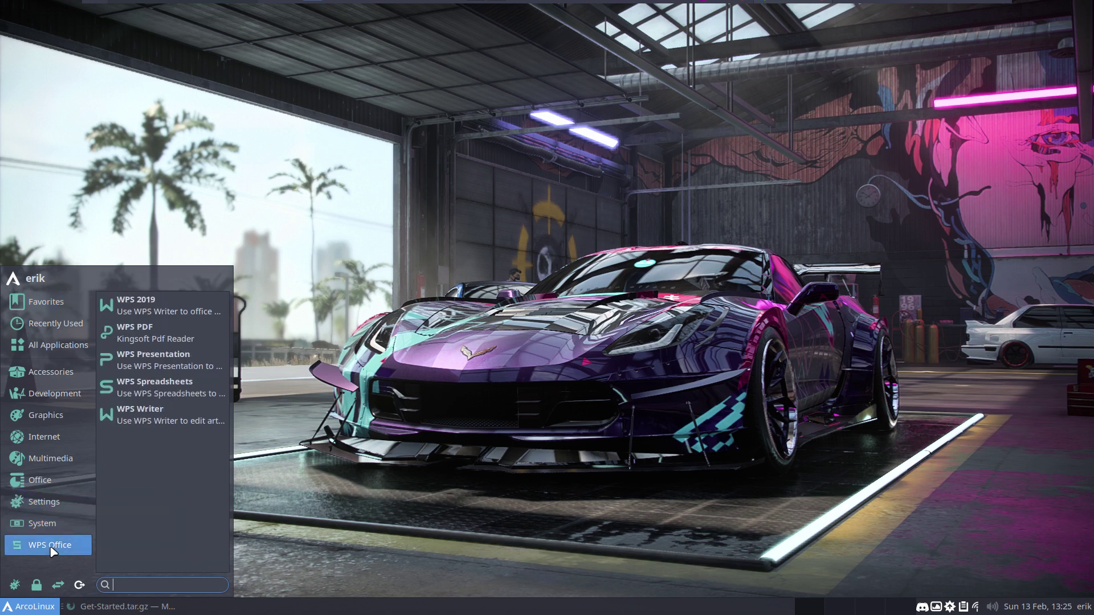
{"action": "left_click", "coordinate": [439, 374]}
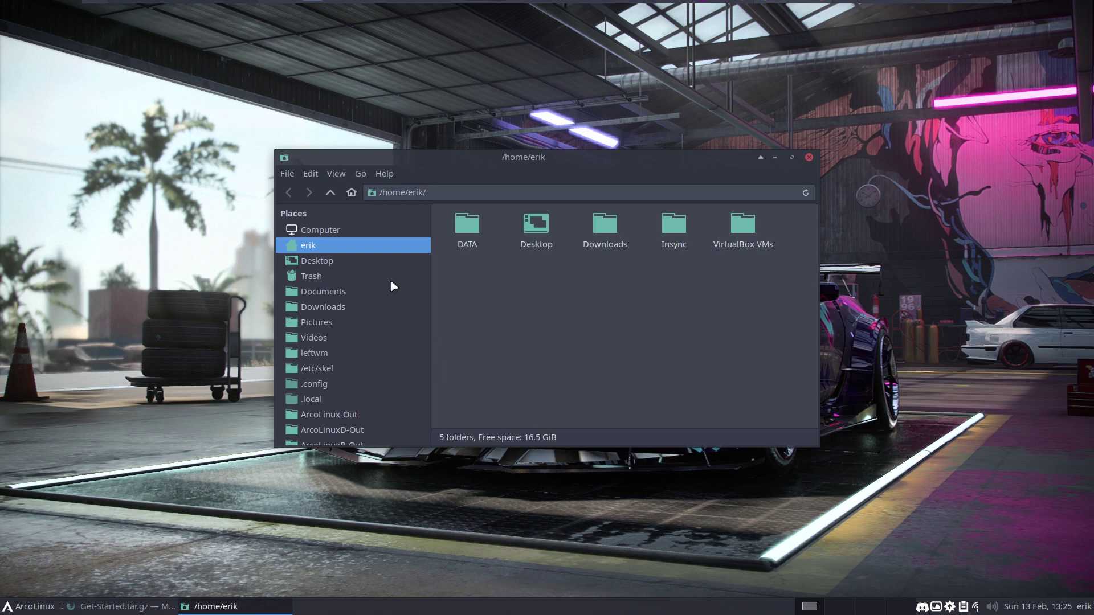
Step: Browse the file system root with hidden files shown and open the .snapshots folder
{"action": "scroll", "coordinate": [354, 308], "scroll_direction": "down", "scroll_amount": 5}
{"action": "scroll", "coordinate": [354, 353], "scroll_direction": "down", "scroll_amount": 5}
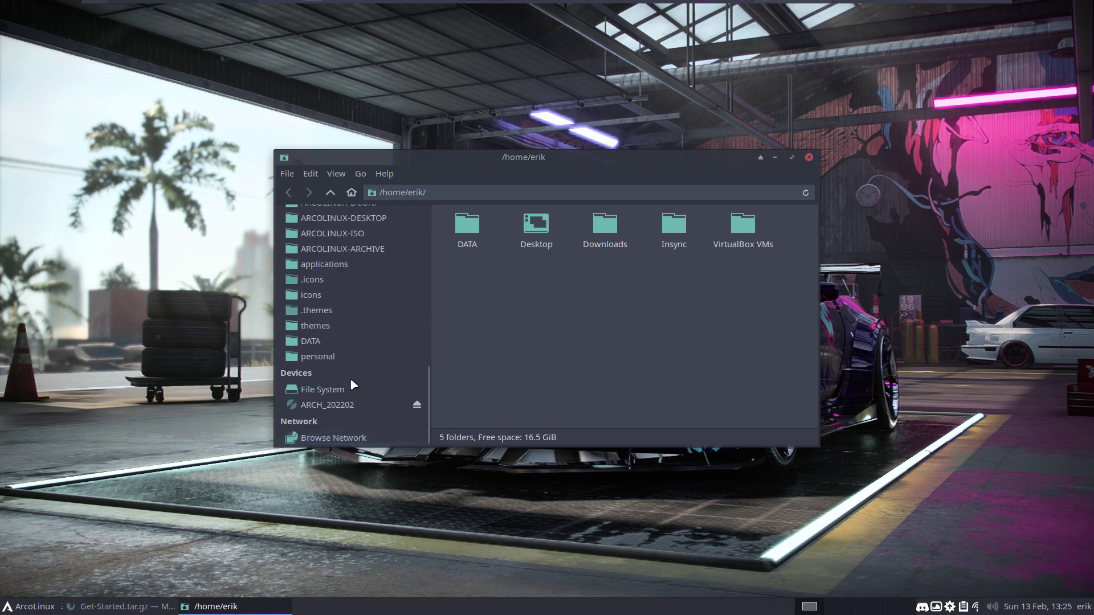
{"action": "left_click", "coordinate": [356, 389]}
{"action": "key", "text": "ctrl+h"}
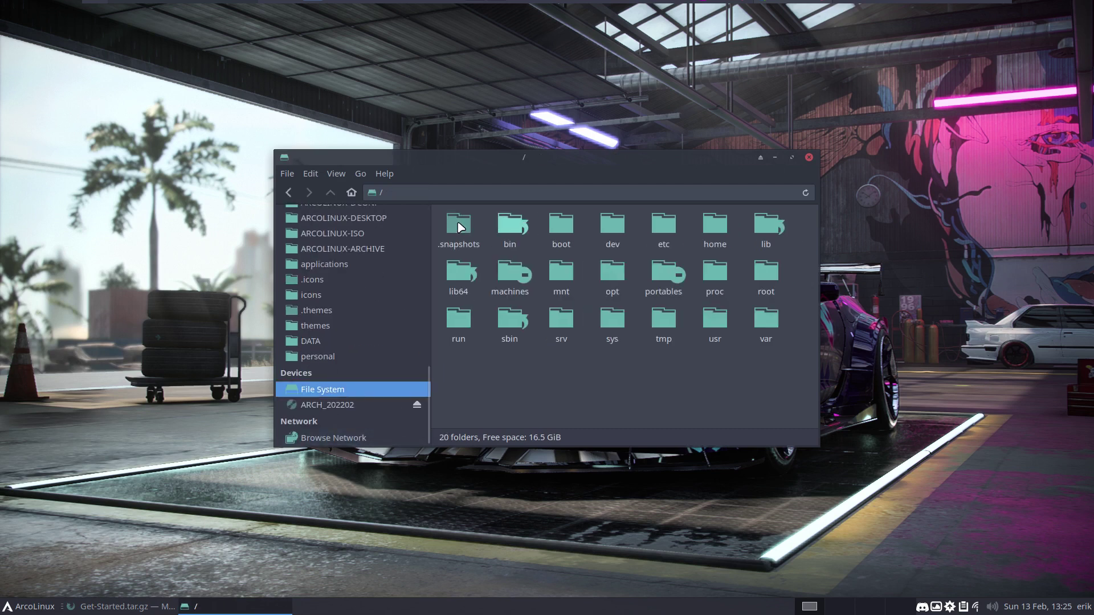
{"action": "double_click", "coordinate": [465, 228]}
{"action": "scroll", "coordinate": [647, 342], "scroll_direction": "down", "scroll_amount": 3}
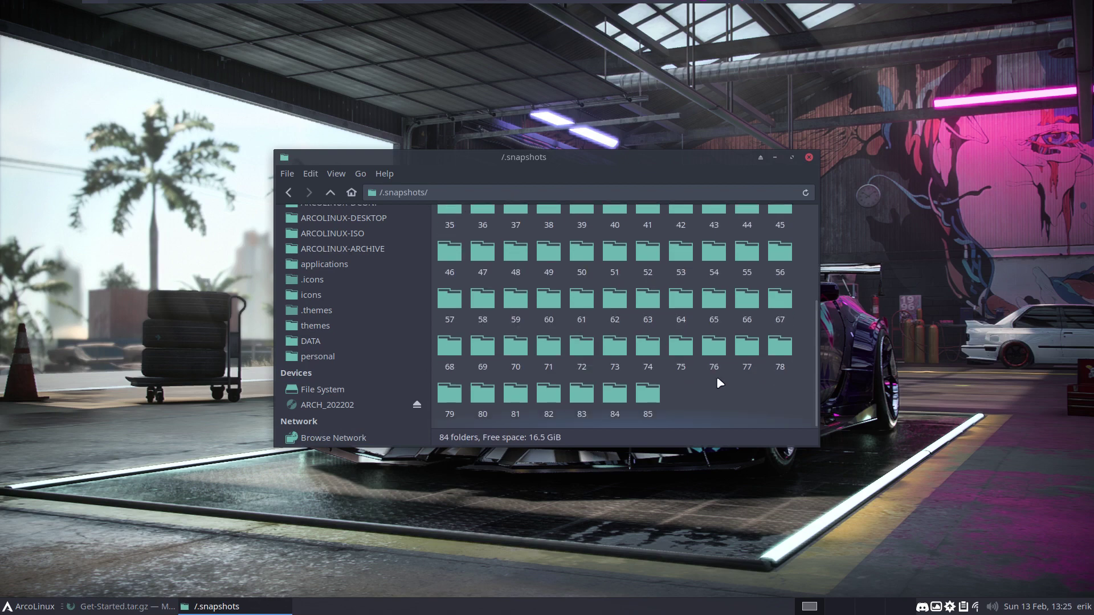
Step: Open snapshot folder 73, launch its info.xml, and bring up that file's actions
{"action": "left_click_drag", "start_coordinate": [601, 160], "coordinate": [1090, 5]}
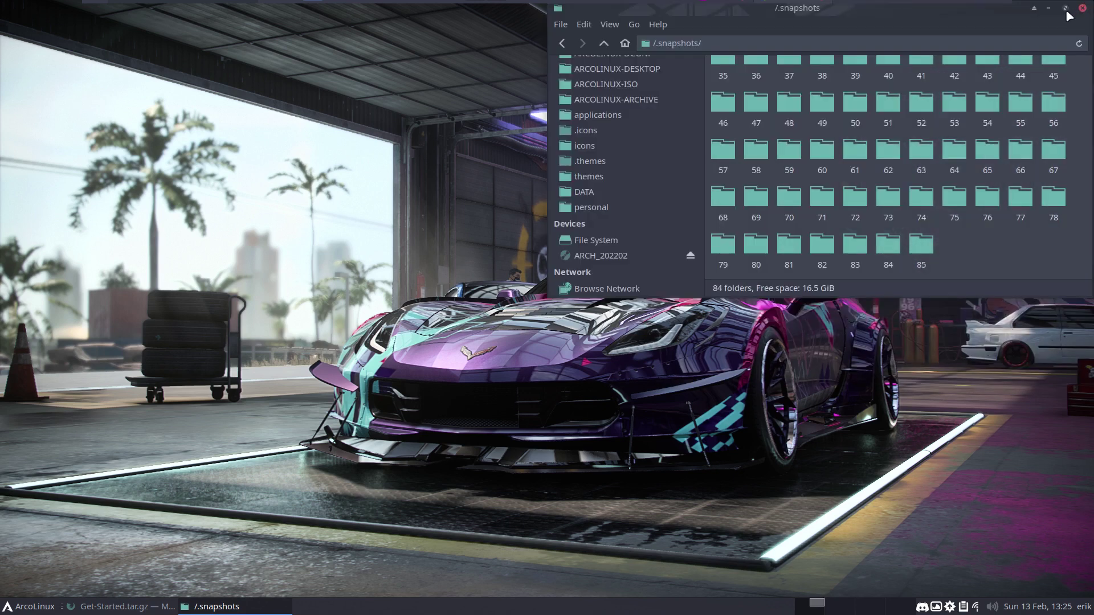
{"action": "double_click", "coordinate": [888, 201]}
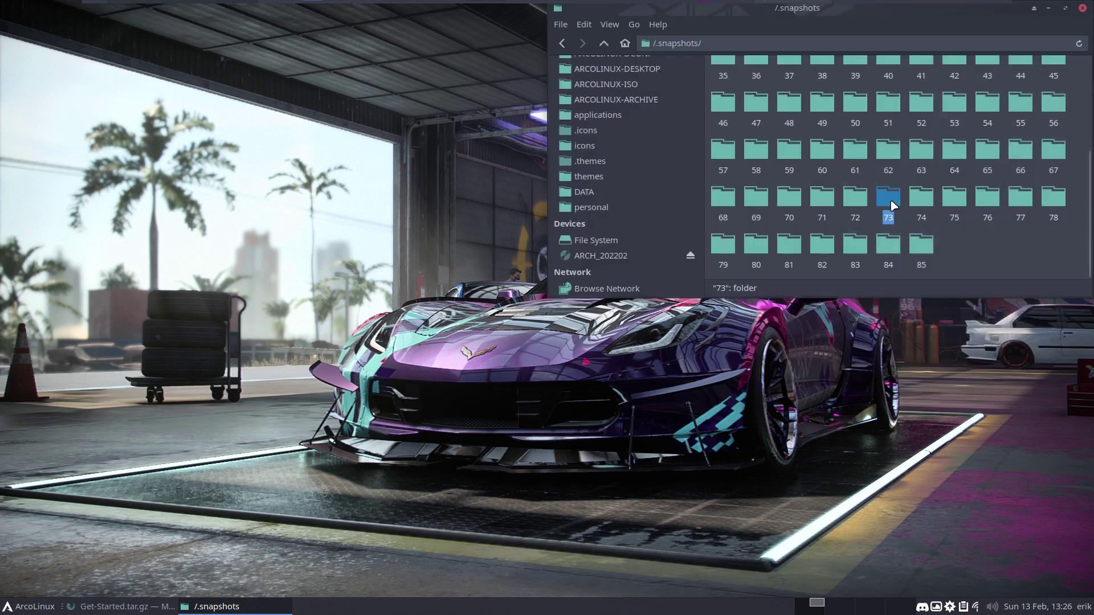
{"action": "double_click", "coordinate": [851, 77]}
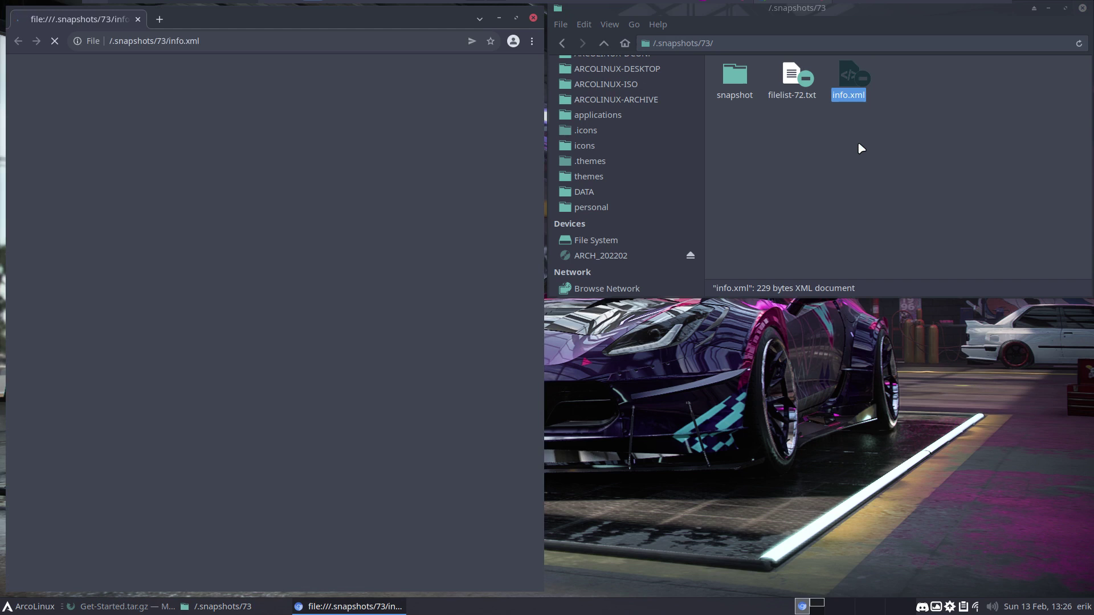
{"action": "right_click", "coordinate": [850, 97]}
Step: View info.xml in Sublime Text, then close the editor
{"action": "mouse_move", "coordinate": [872, 114]}
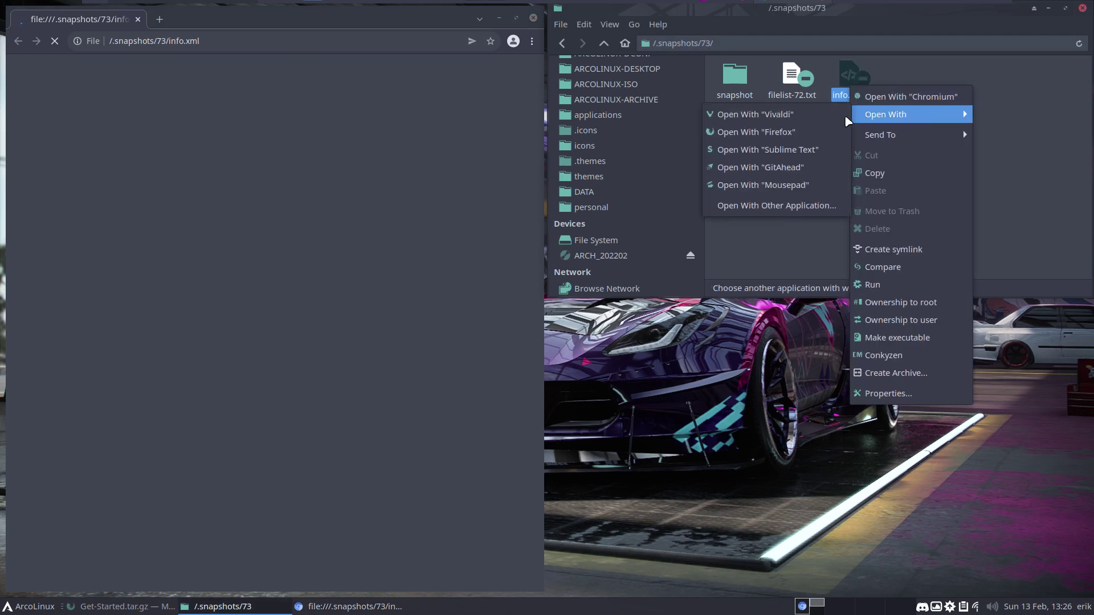
{"action": "left_click", "coordinate": [793, 150]}
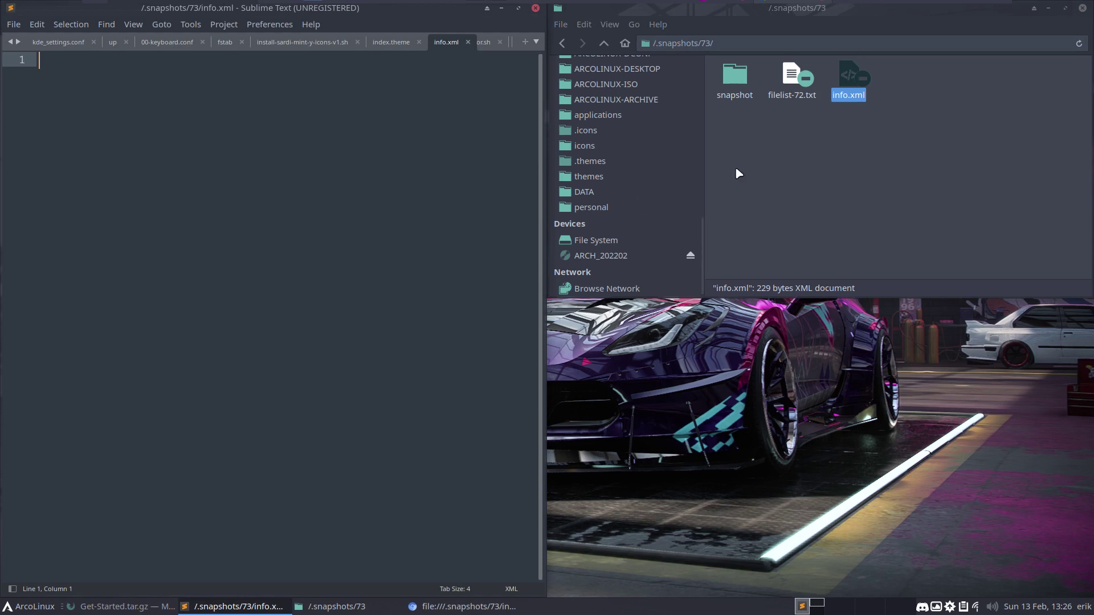
{"action": "left_click", "coordinate": [536, 8]}
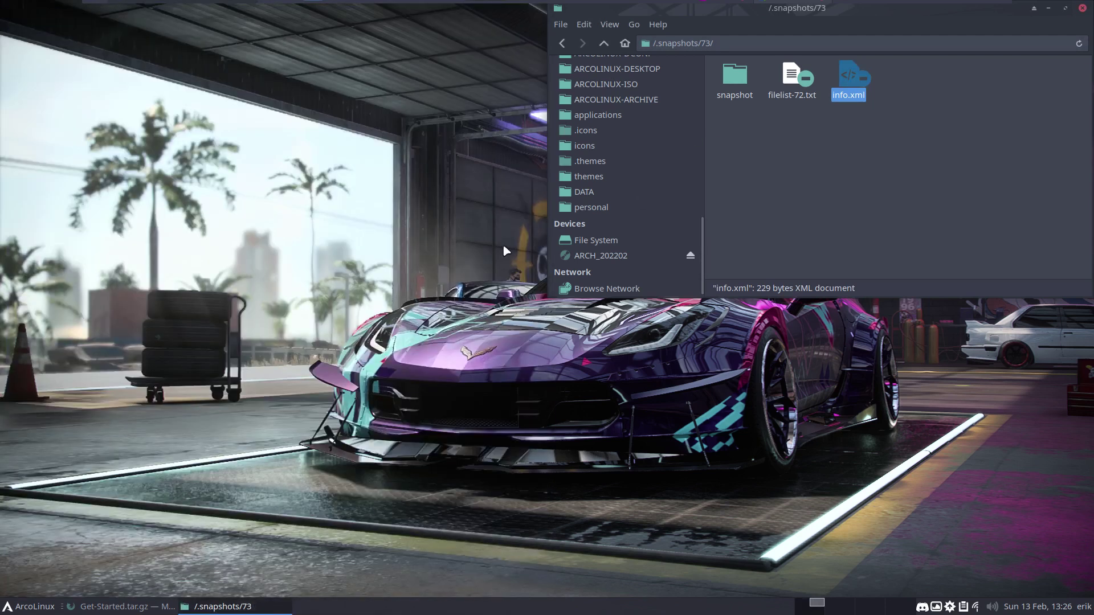
Step: Launch BTRFS Assistant via a 'btrfs' menu search and authorise it with the administrator password
{"action": "left_click", "coordinate": [4, 607]}
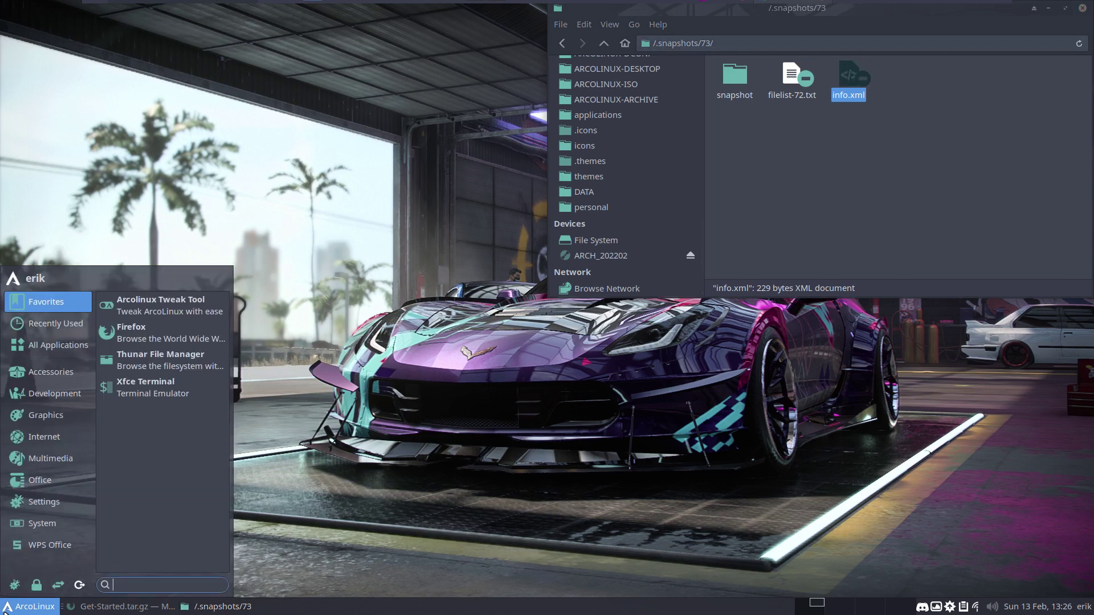
{"action": "type", "text": "btrfs"}
{"action": "key", "text": "Return"}
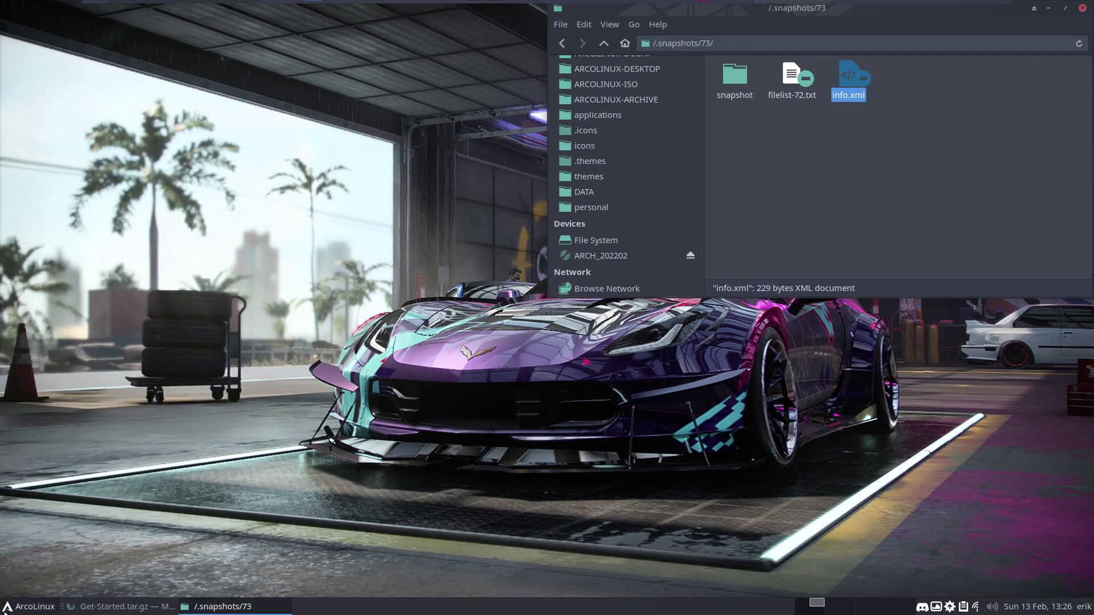
{"action": "key", "text": "Return"}
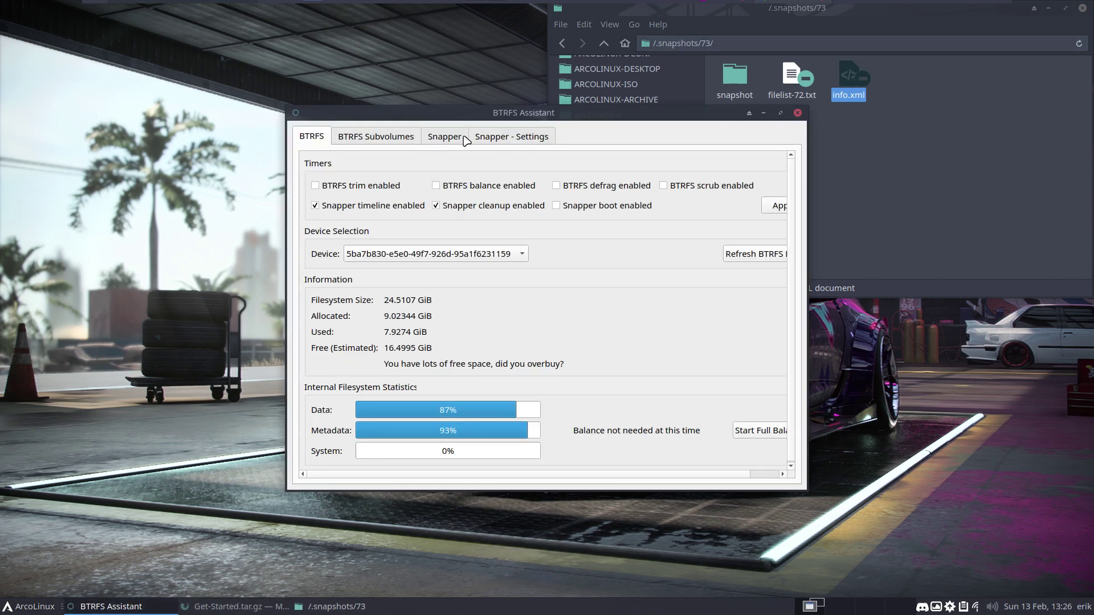
Step: Show the Snapper snapshot list in a maximised window and inspect snapshots 36 and 33
{"action": "left_click", "coordinate": [458, 140]}
{"action": "left_click", "coordinate": [781, 113]}
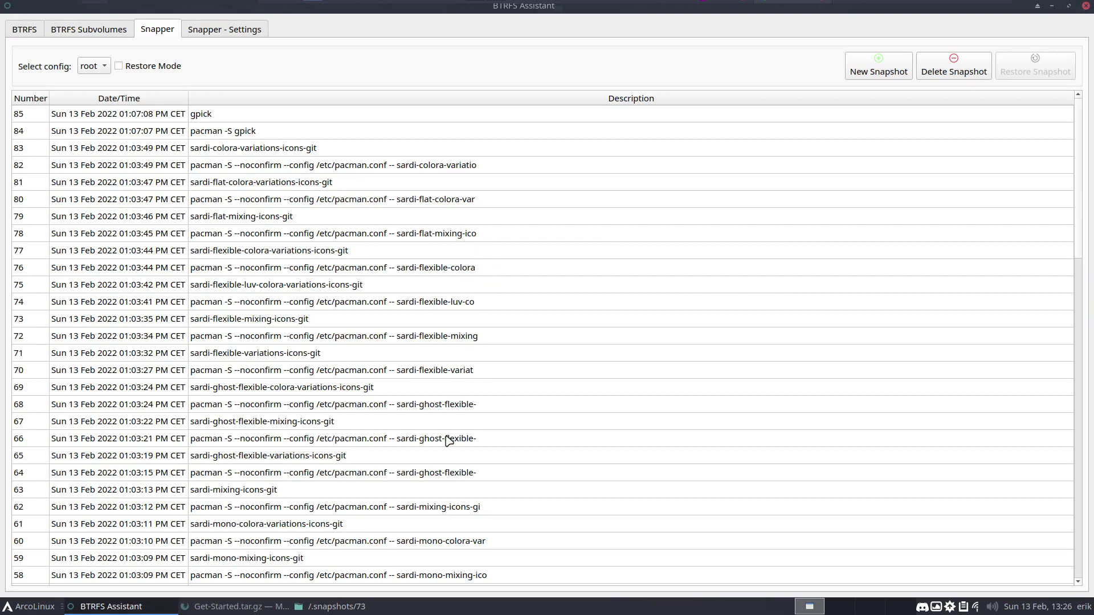
{"action": "scroll", "coordinate": [444, 439], "scroll_direction": "down", "scroll_amount": 7}
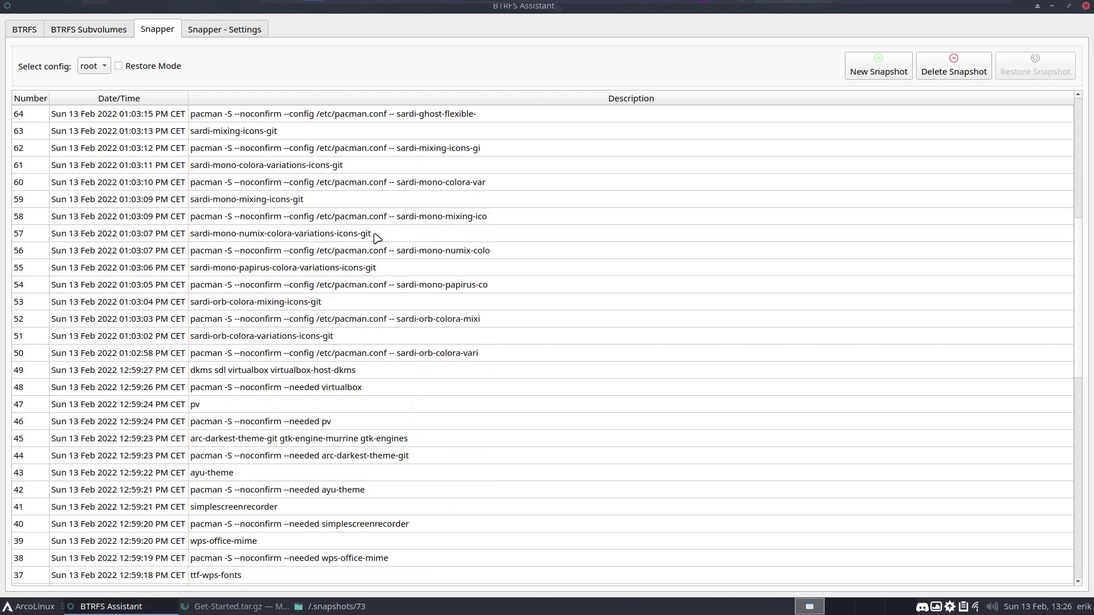
{"action": "scroll", "coordinate": [351, 379], "scroll_direction": "down", "scroll_amount": 3}
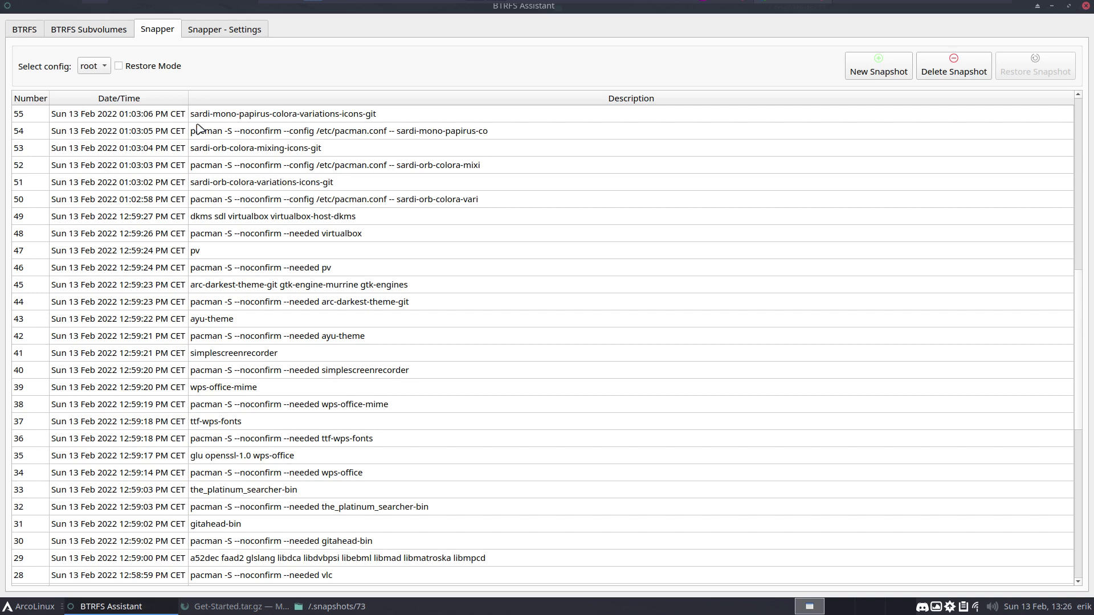
{"action": "left_click", "coordinate": [25, 439]}
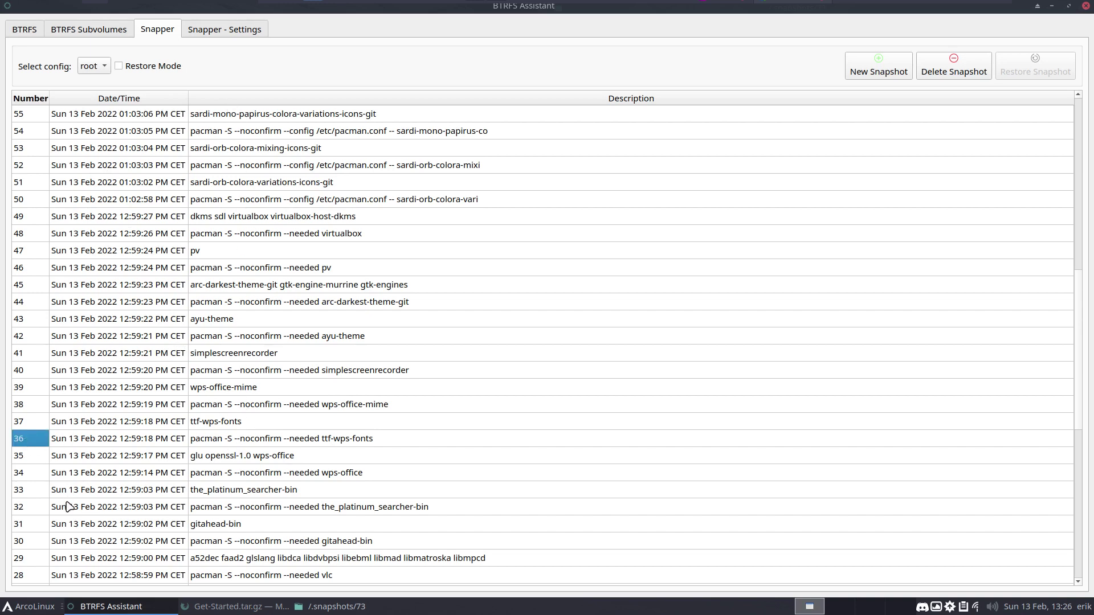
{"action": "left_click", "coordinate": [44, 493]}
Step: Select Manual Snapshot 2, then check Subvolumes and return to the BTRFS overview page
{"action": "scroll", "coordinate": [190, 465], "scroll_direction": "down", "scroll_amount": 8}
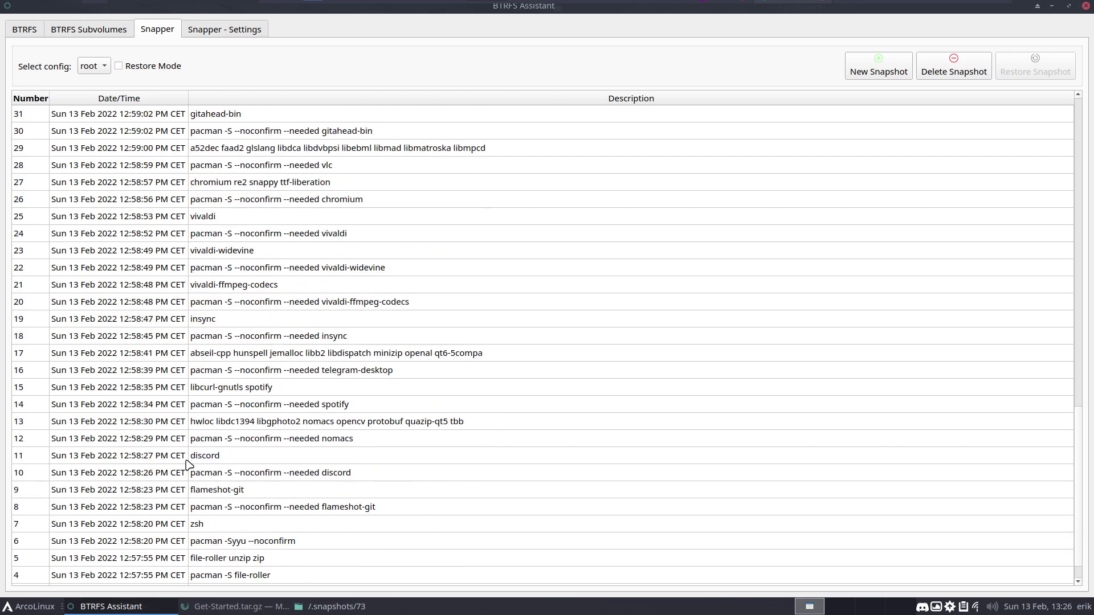
{"action": "scroll", "coordinate": [190, 465], "scroll_direction": "down", "scroll_amount": 1}
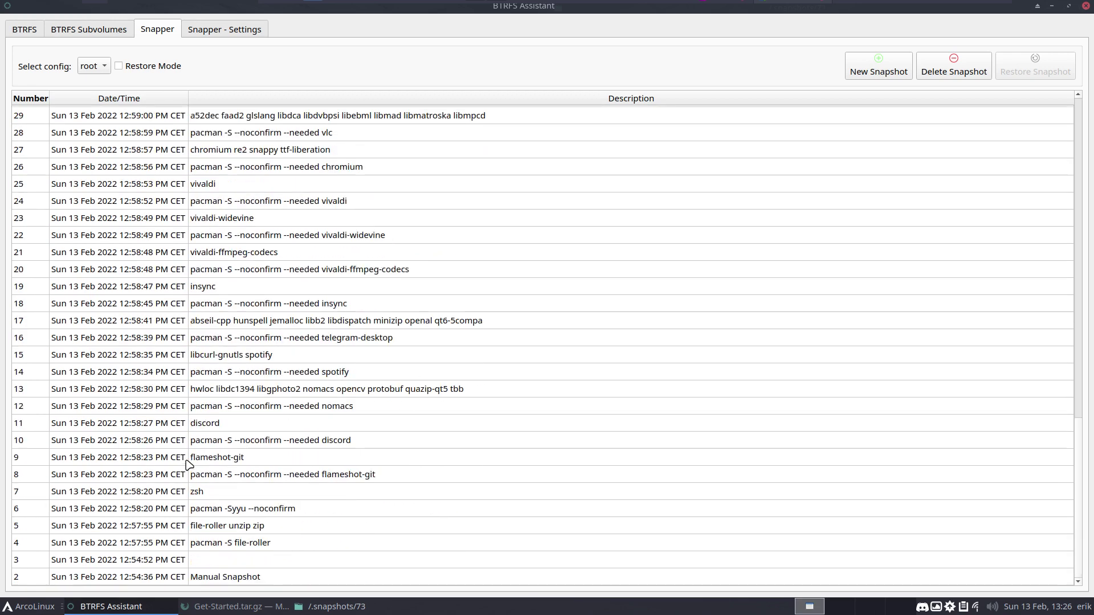
{"action": "left_click", "coordinate": [29, 577]}
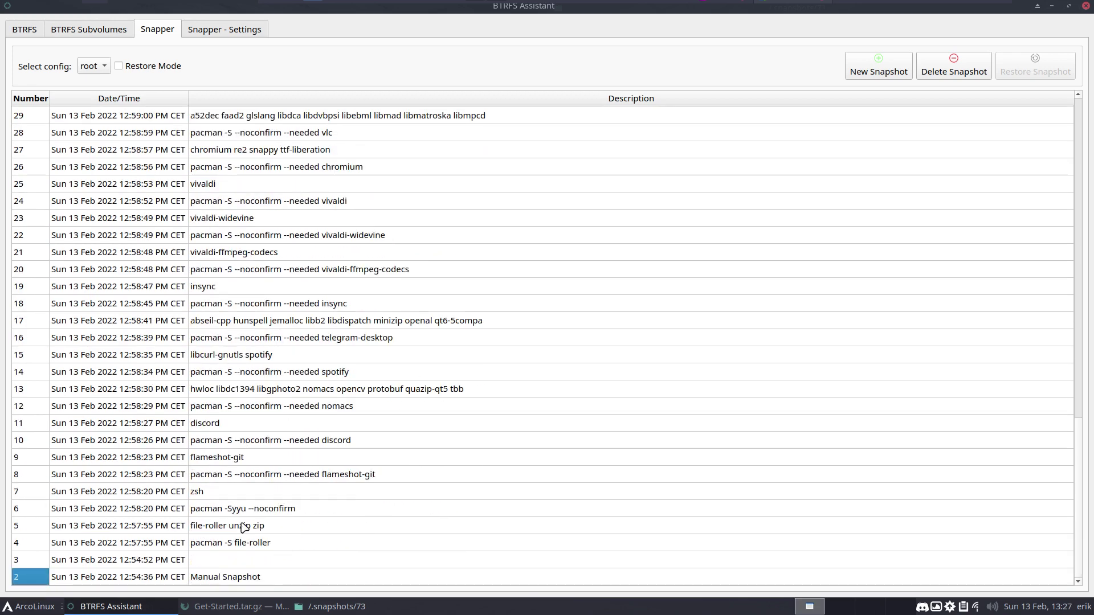
{"action": "scroll", "coordinate": [225, 451], "scroll_direction": "up", "scroll_amount": 16}
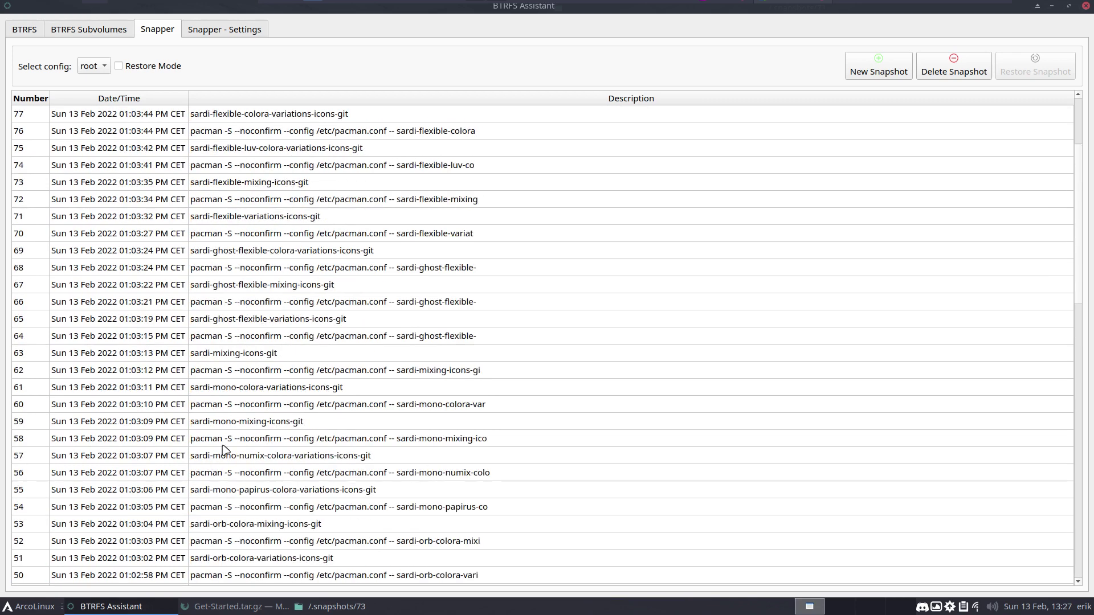
{"action": "left_click", "coordinate": [98, 33]}
{"action": "left_click", "coordinate": [150, 30]}
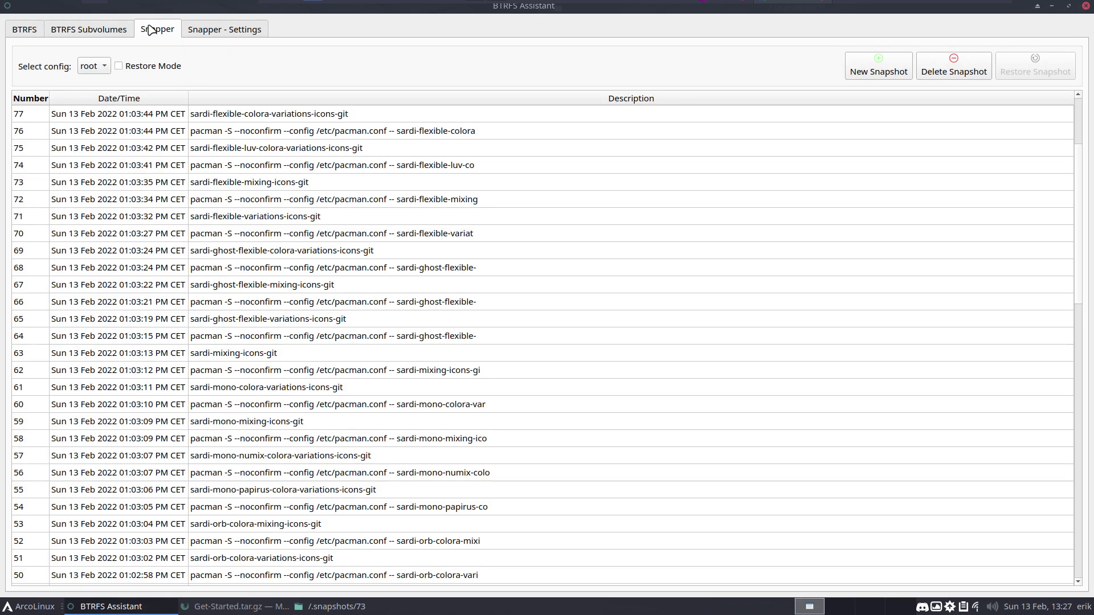
{"action": "left_click", "coordinate": [32, 28]}
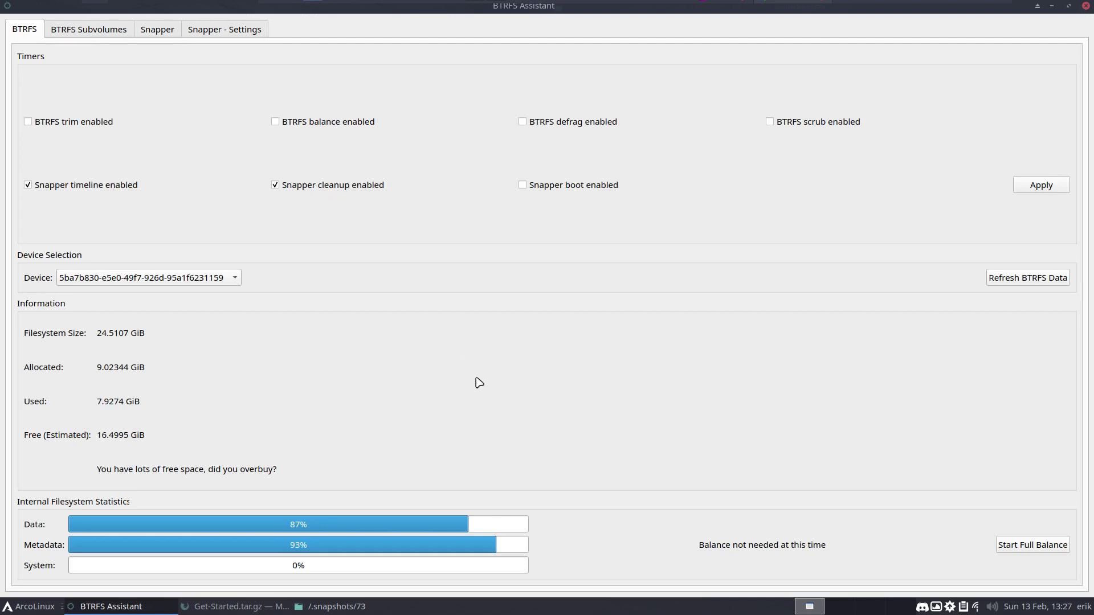
Step: Close BTRFS Assistant and navigate Thunar back up to the file system root
{"action": "left_click", "coordinate": [1086, 7]}
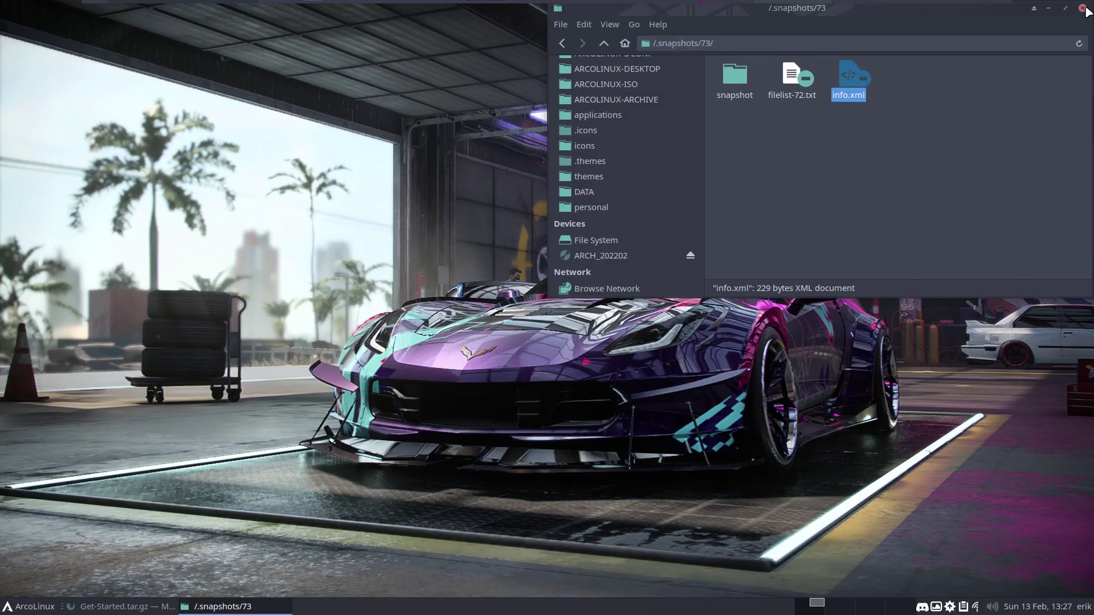
{"action": "left_click", "coordinate": [1020, 149]}
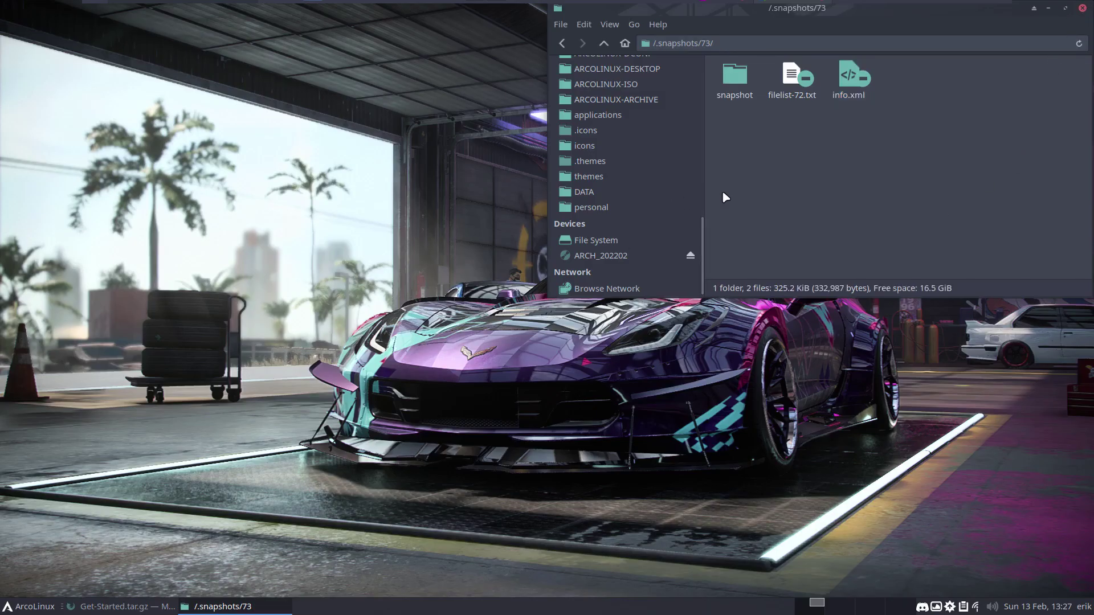
{"action": "left_click", "coordinate": [604, 43]}
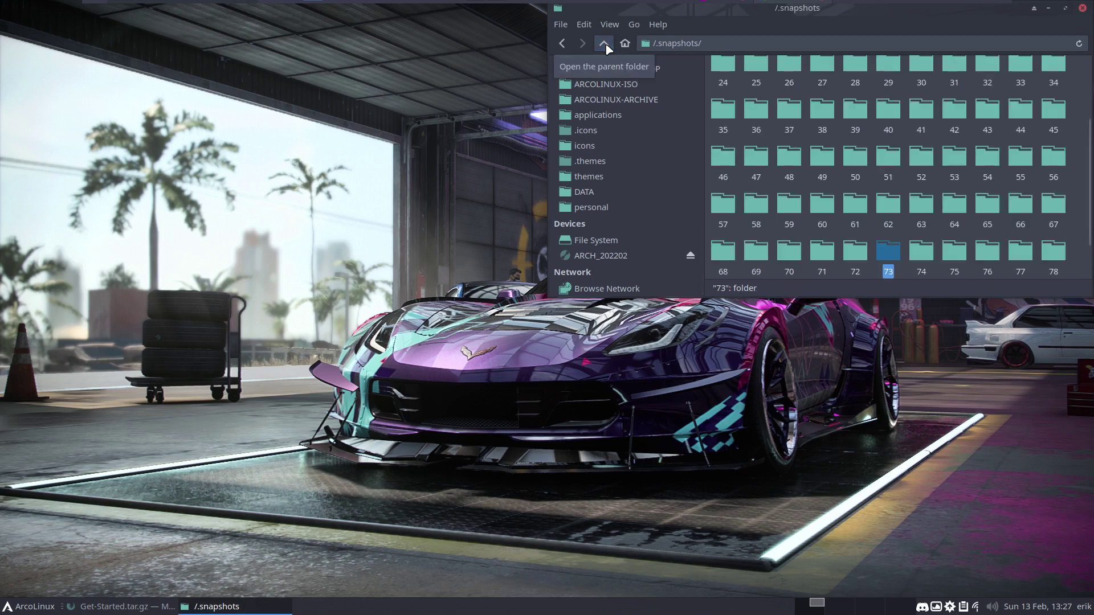
{"action": "left_click", "coordinate": [604, 43]}
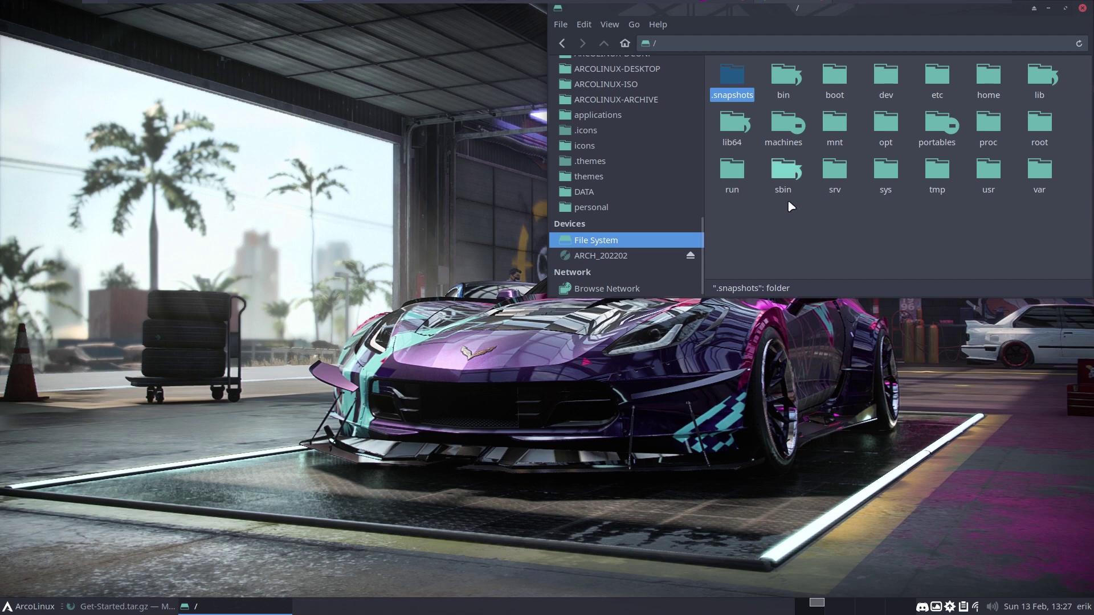
Step: Close the root file system window and bring up Variety's tray menu
{"action": "left_click", "coordinate": [787, 214]}
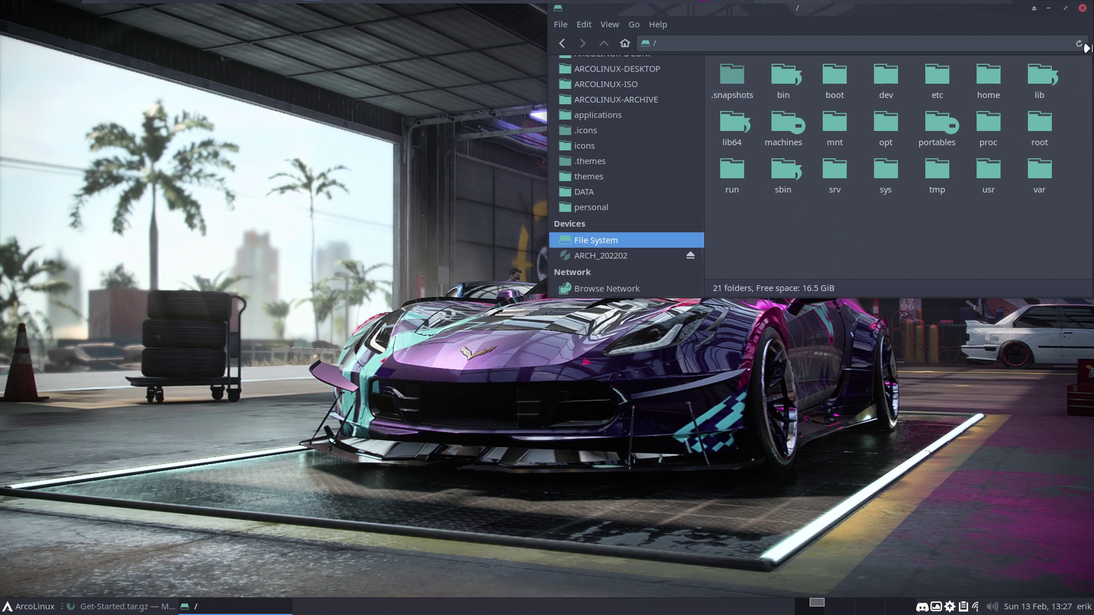
{"action": "left_click", "coordinate": [1081, 10]}
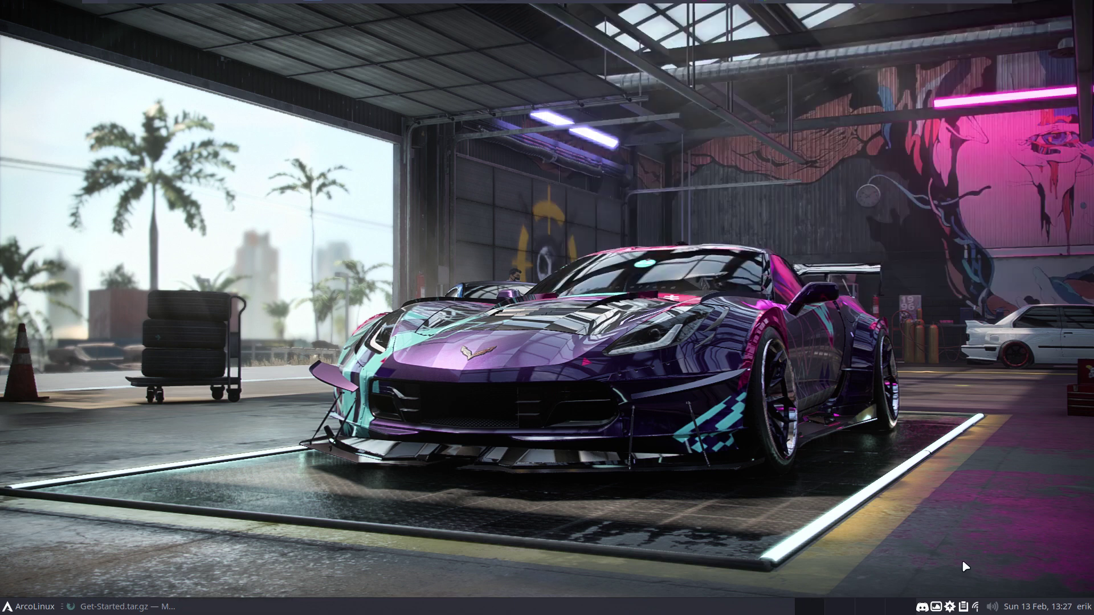
{"action": "left_click", "coordinate": [937, 607]}
Step: Apply the binary-rain wallhaven-d4v8ln.png wallpaper from the selector, then show All Applications
{"action": "left_click", "coordinate": [982, 495]}
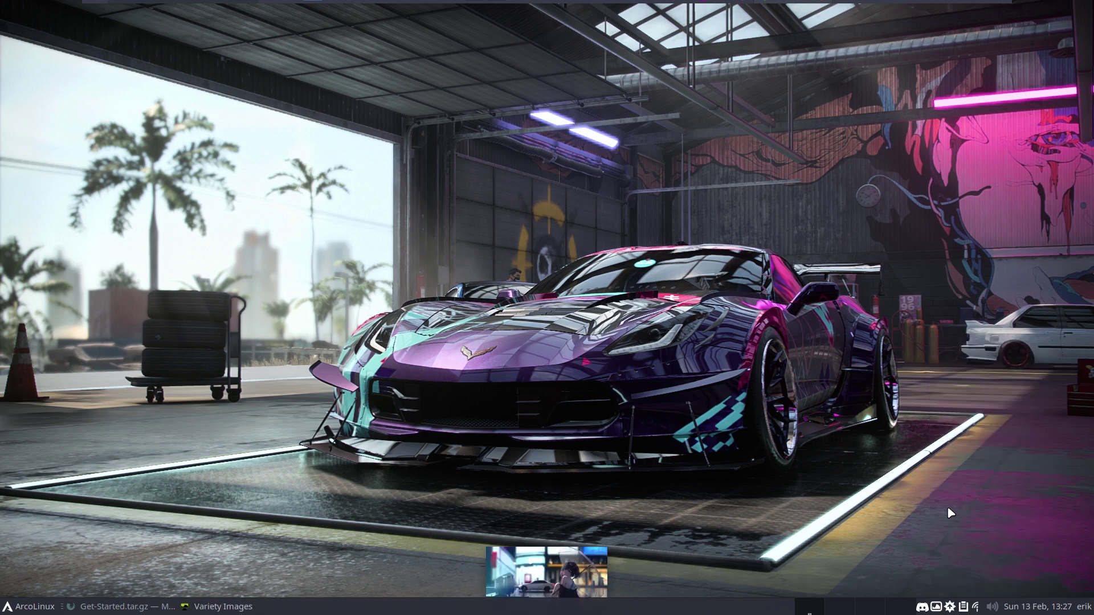
{"action": "scroll", "coordinate": [812, 588], "scroll_direction": "down", "scroll_amount": 2}
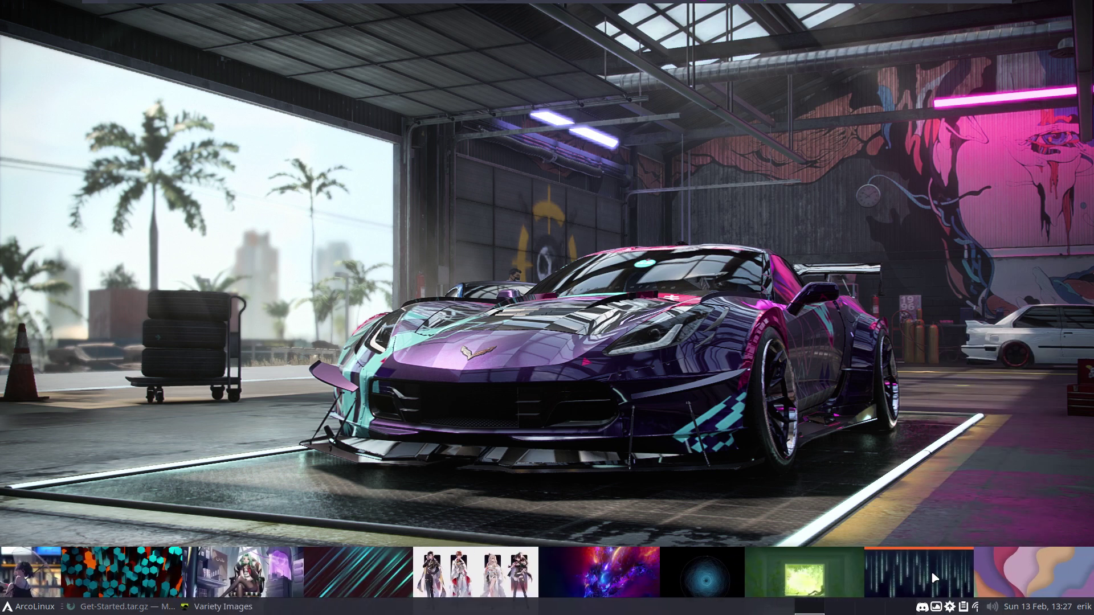
{"action": "right_click", "coordinate": [886, 570]}
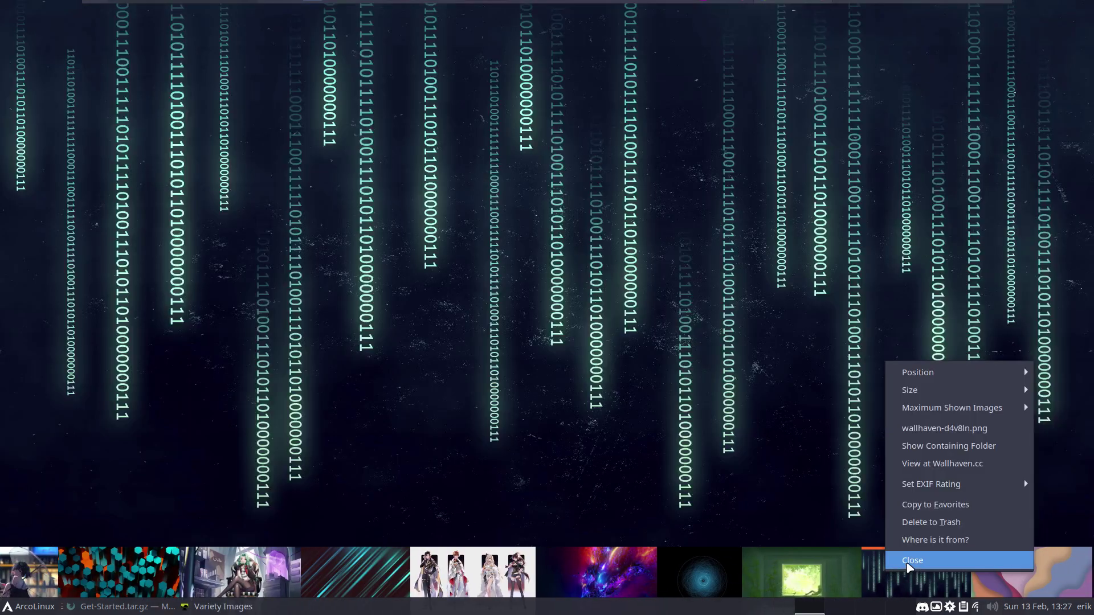
{"action": "left_click", "coordinate": [912, 561]}
{"action": "left_click", "coordinate": [34, 607]}
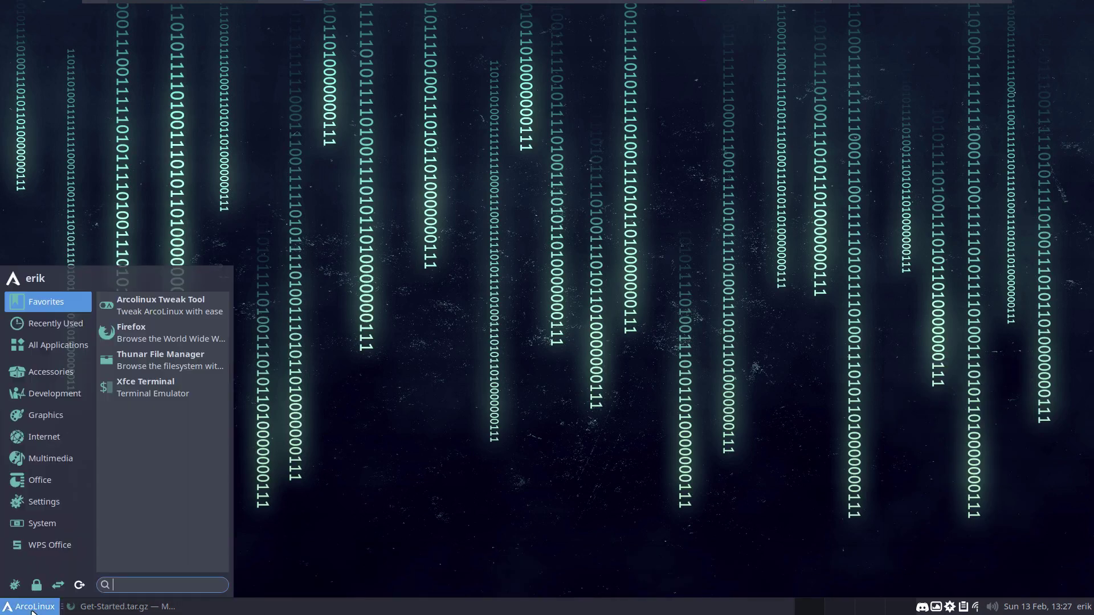
{"action": "mouse_move", "coordinate": [43, 504]}
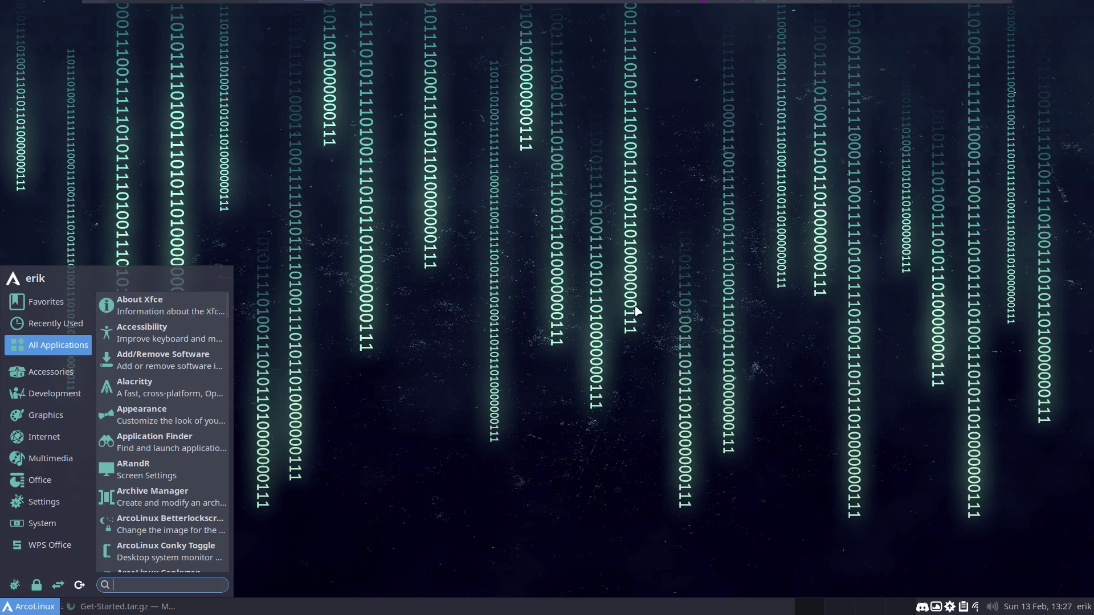
Step: Open a file manager and go to the personal .icons folder
{"action": "left_click", "coordinate": [691, 304]}
{"action": "key", "text": "super+e"}
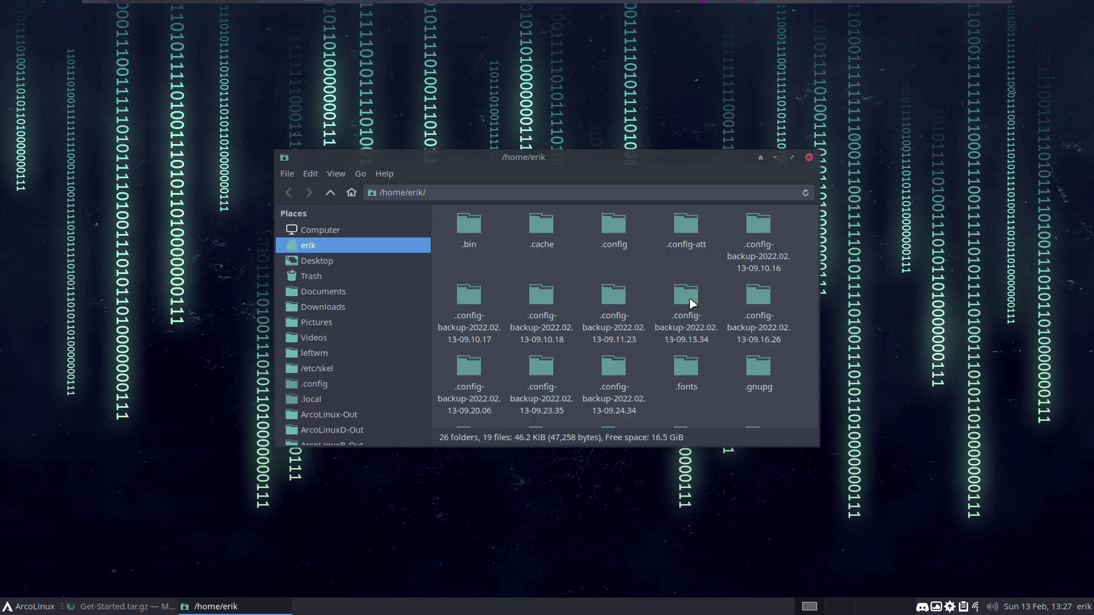
{"action": "scroll", "coordinate": [415, 306], "scroll_direction": "down", "scroll_amount": 2}
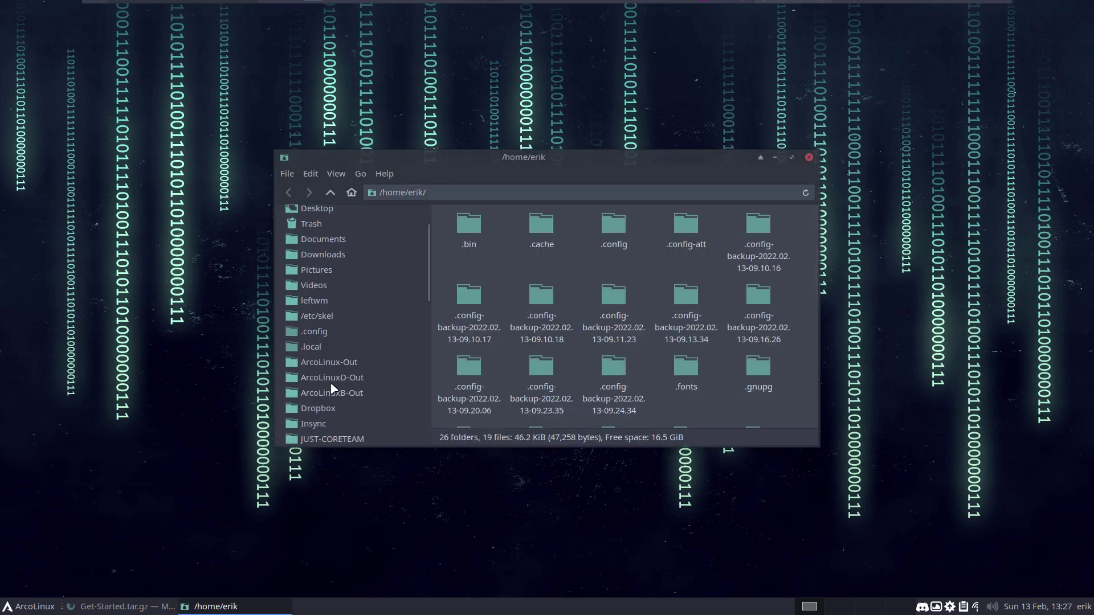
{"action": "scroll", "coordinate": [332, 378], "scroll_direction": "down", "scroll_amount": 8}
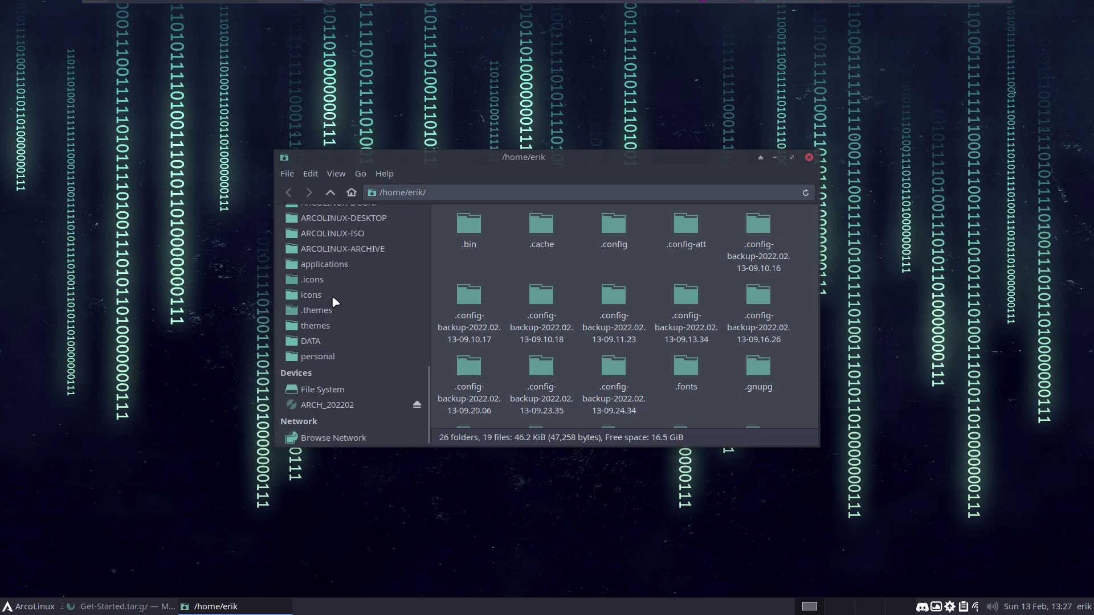
{"action": "left_click", "coordinate": [332, 294]}
{"action": "left_click", "coordinate": [343, 280]}
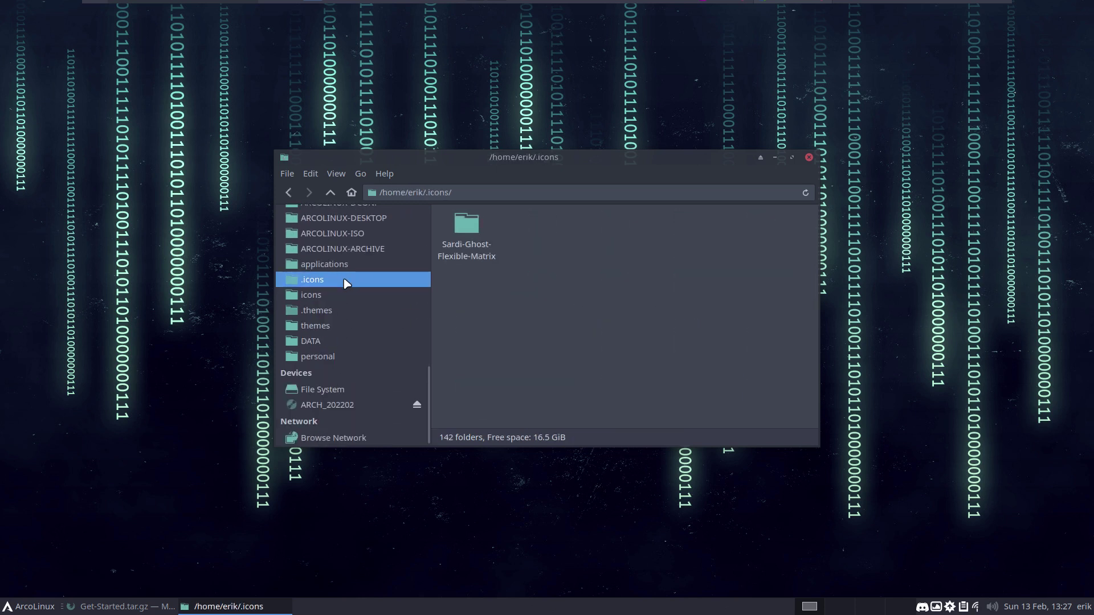
Step: Open the Sardi-Ghost-Flexible-Matrix folder and open change-color.sh in the text editor
{"action": "left_click", "coordinate": [463, 228]}
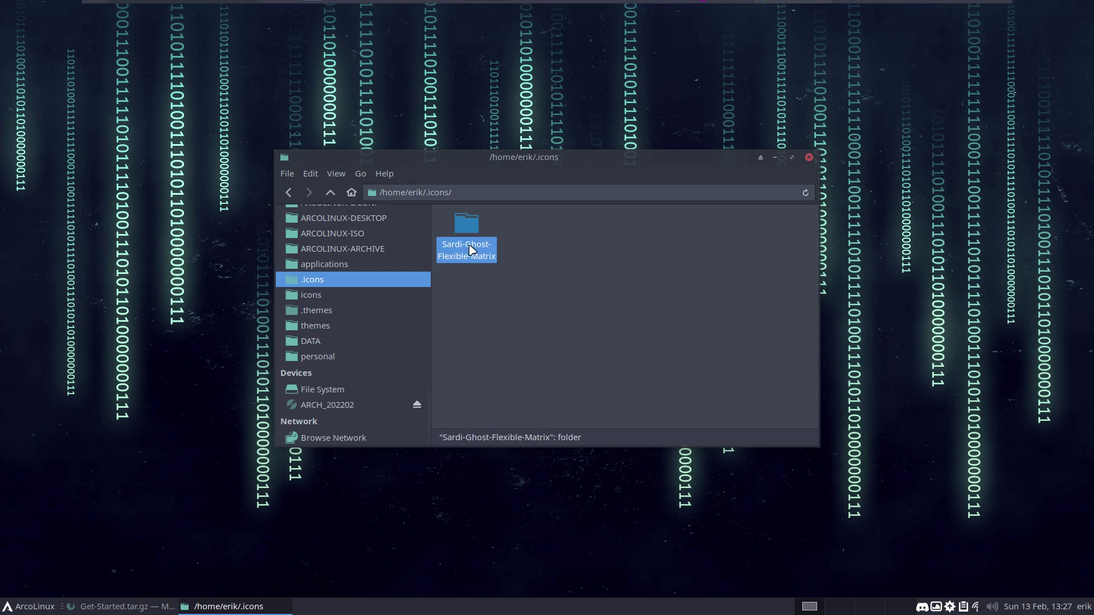
{"action": "double_click", "coordinate": [464, 227]}
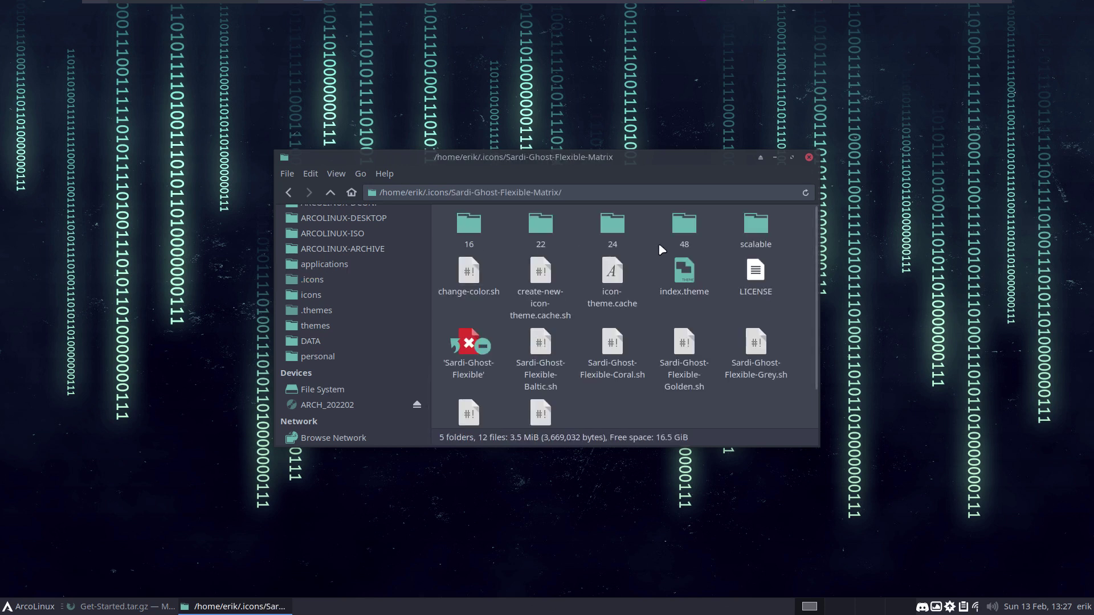
{"action": "left_click", "coordinate": [686, 278]}
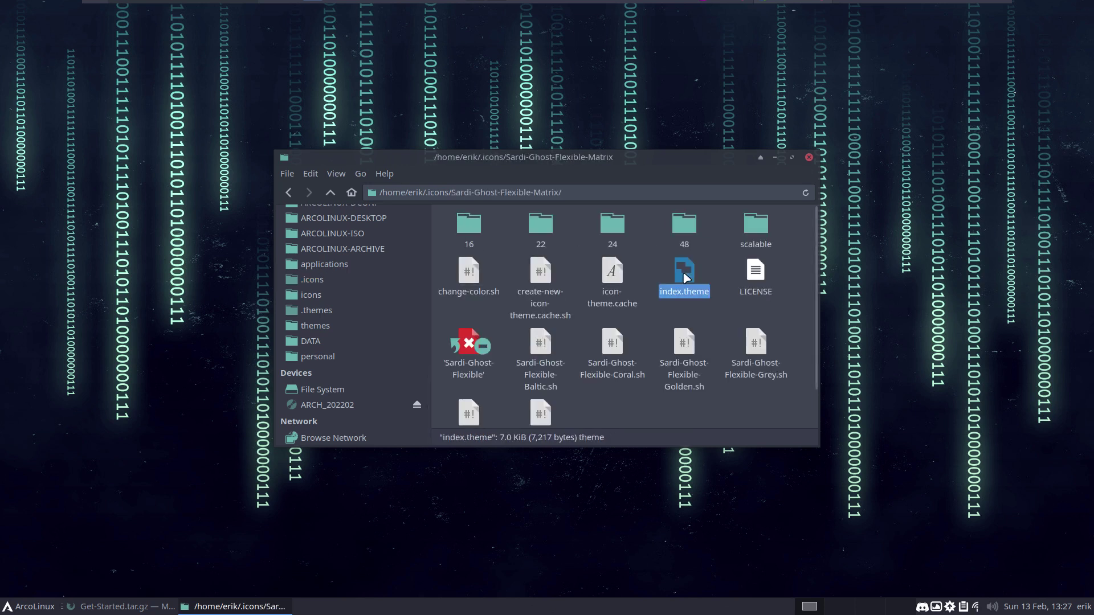
{"action": "double_click", "coordinate": [468, 272]}
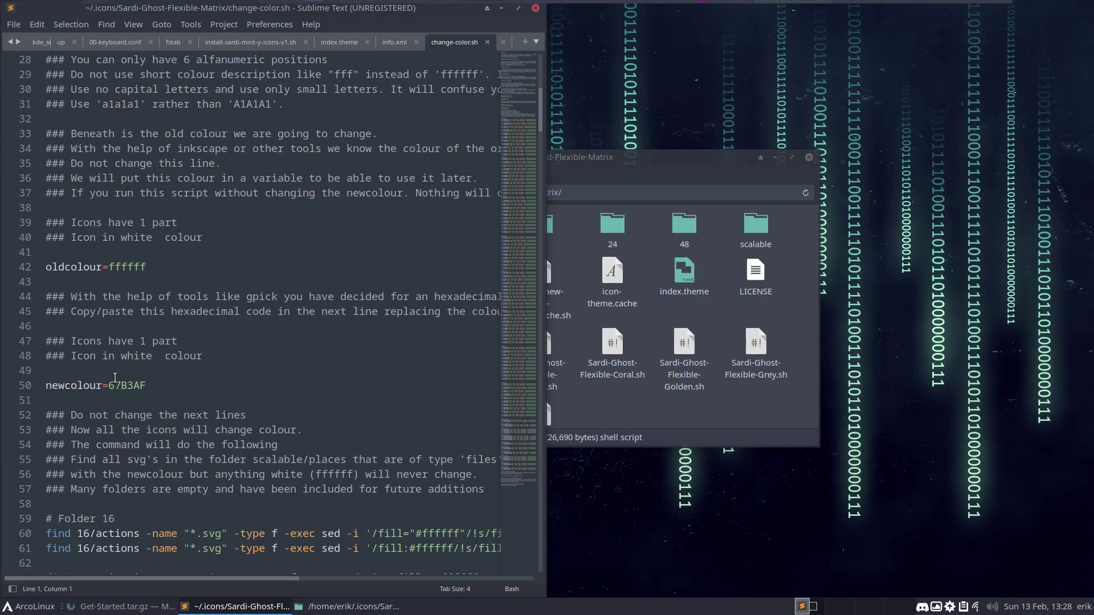
Step: Select newcolour 67B3AF, undo the stray 'gpik' typing, and open the application launcher
{"action": "left_click_drag", "start_coordinate": [109, 385], "coordinate": [147, 384]}
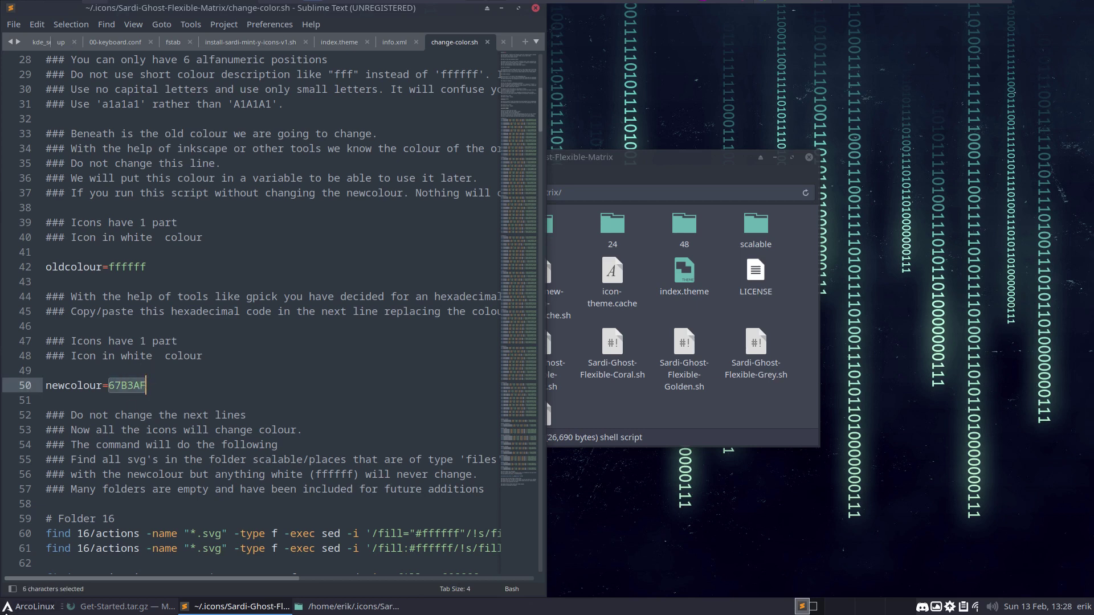
{"action": "type", "text": "gpik"}
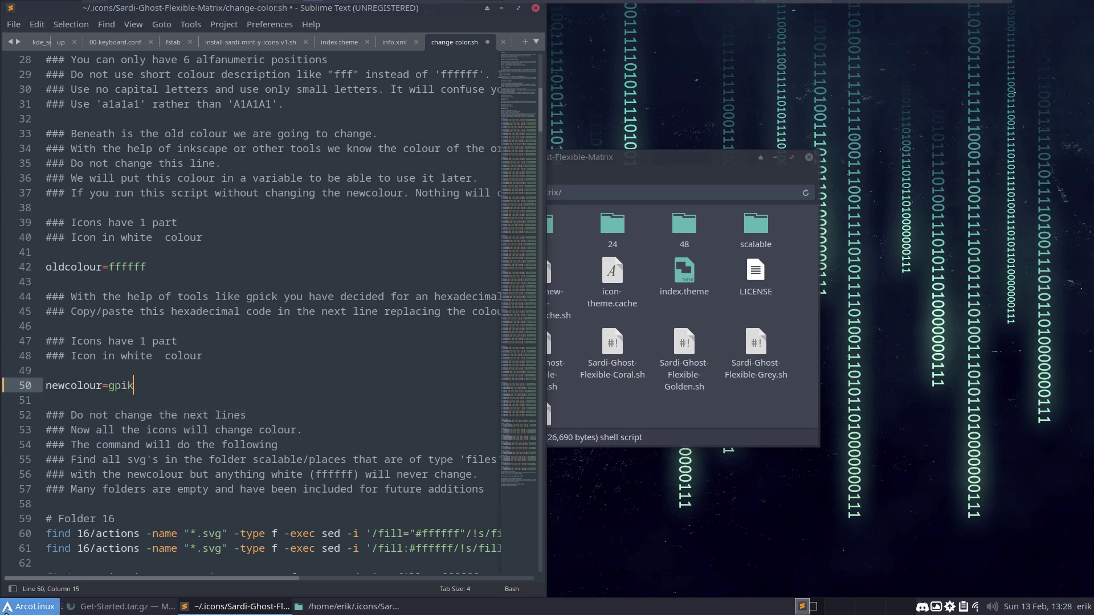
{"action": "key", "text": "ctrl+z"}
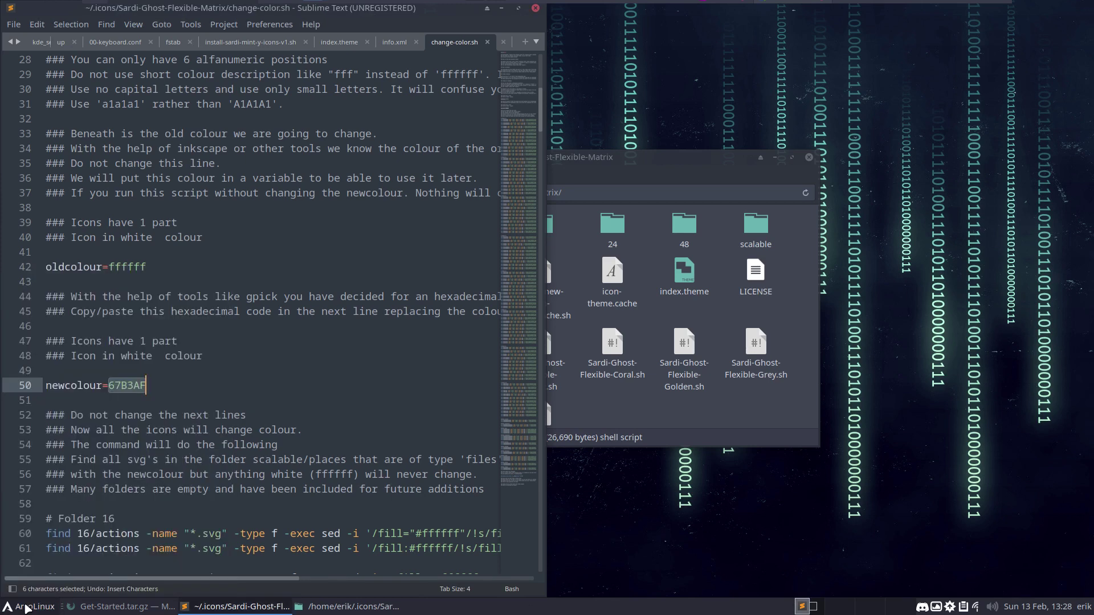
{"action": "left_click", "coordinate": [25, 607]}
Step: Launch Gpick, move its window aside, and check the options for the Dusty teal colour
{"action": "type", "text": "gpick"}
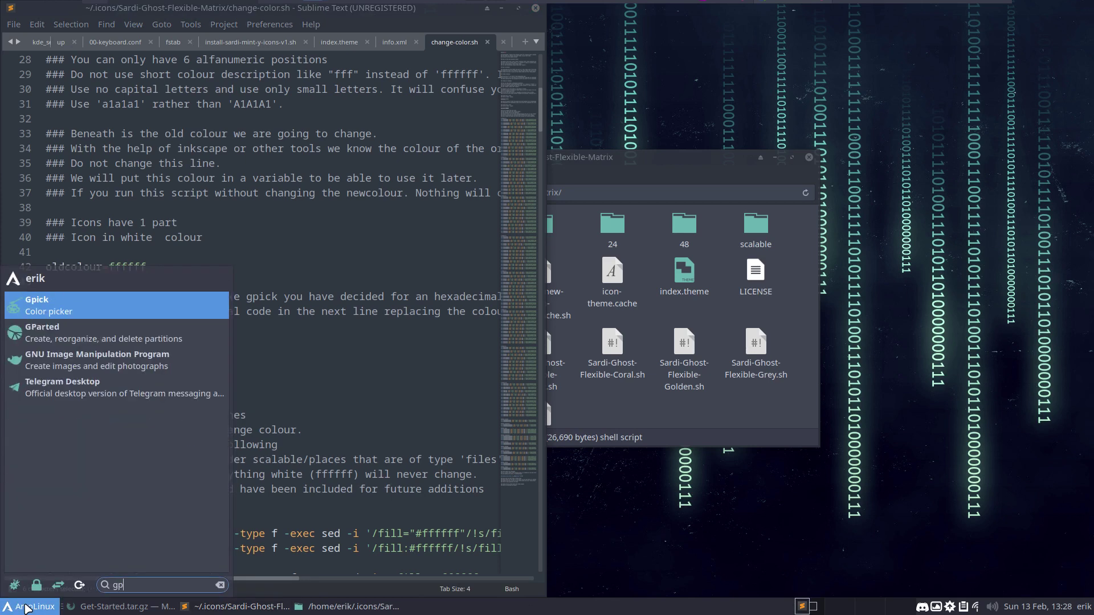
{"action": "key", "text": "Return"}
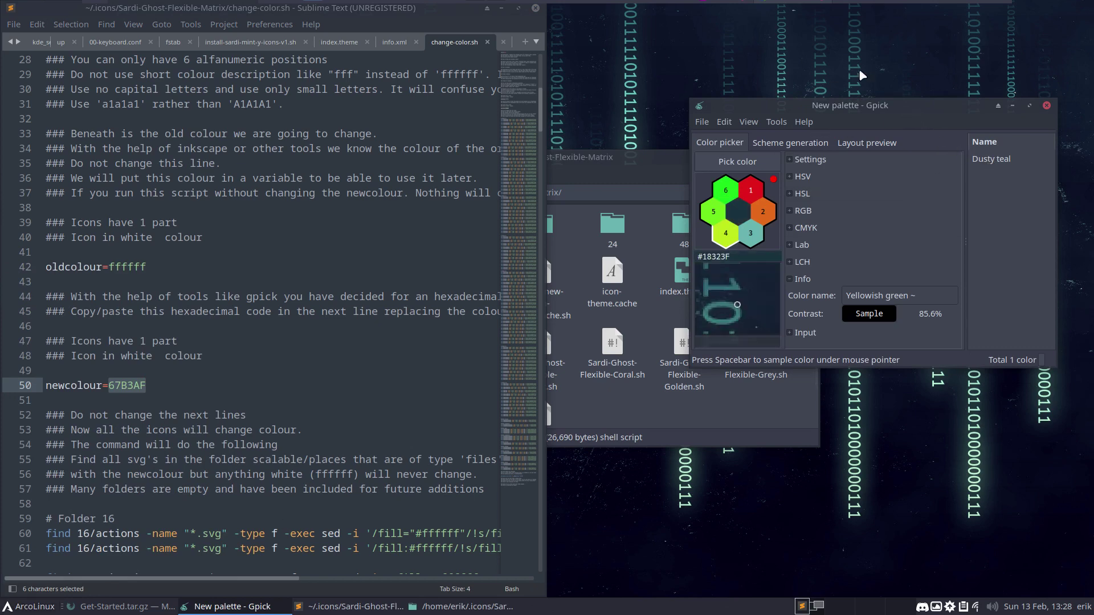
{"action": "left_click_drag", "start_coordinate": [853, 118], "coordinate": [481, 258]}
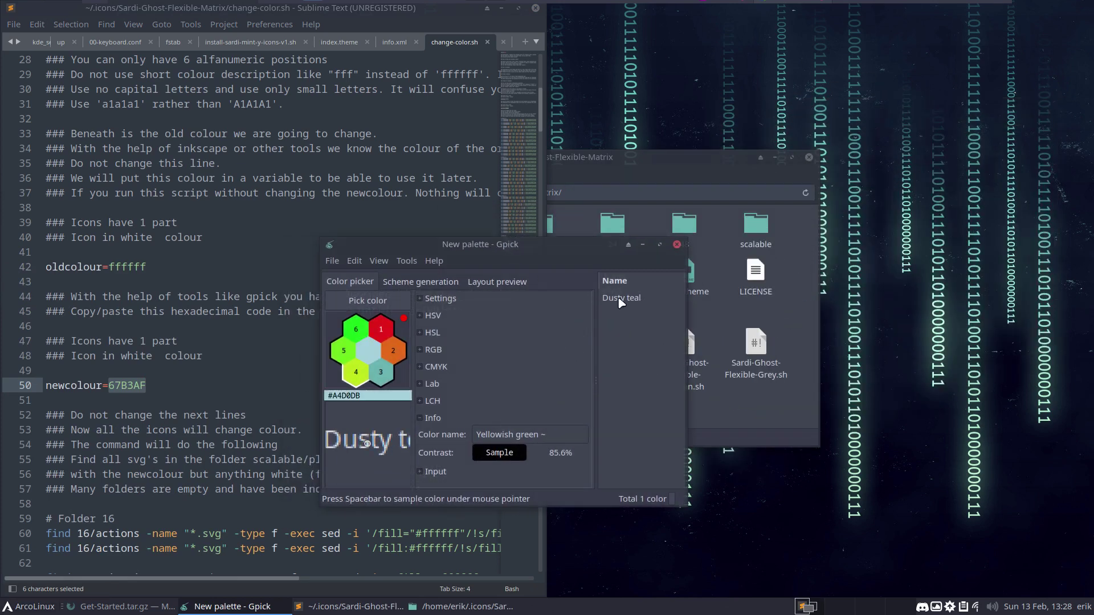
{"action": "left_click", "coordinate": [664, 299]}
{"action": "right_click", "coordinate": [667, 300]}
{"action": "mouse_move", "coordinate": [717, 307]}
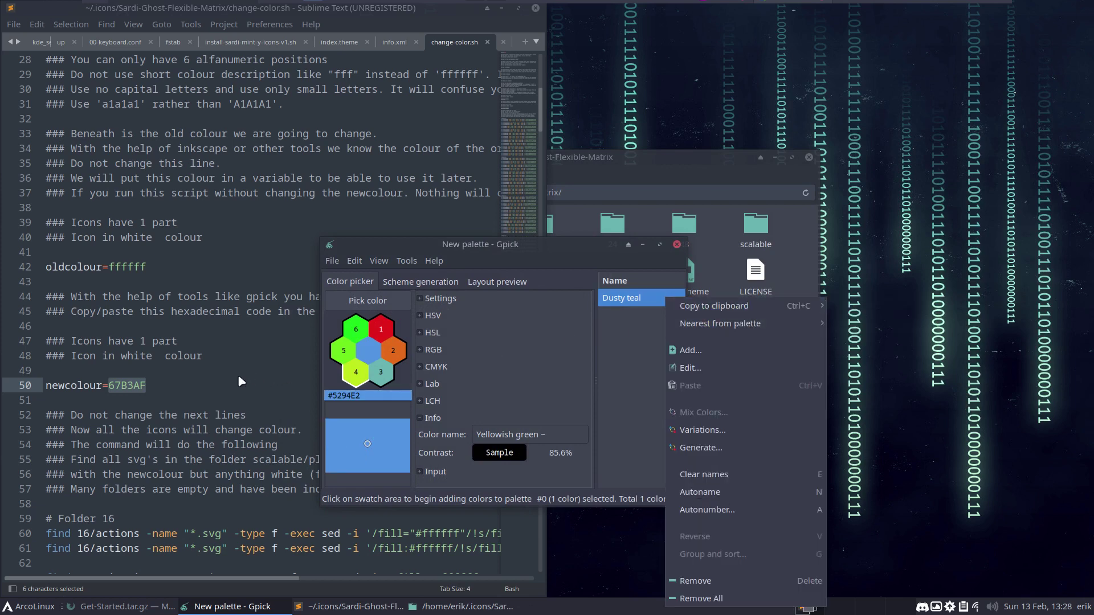
{"action": "mouse_move", "coordinate": [769, 323]}
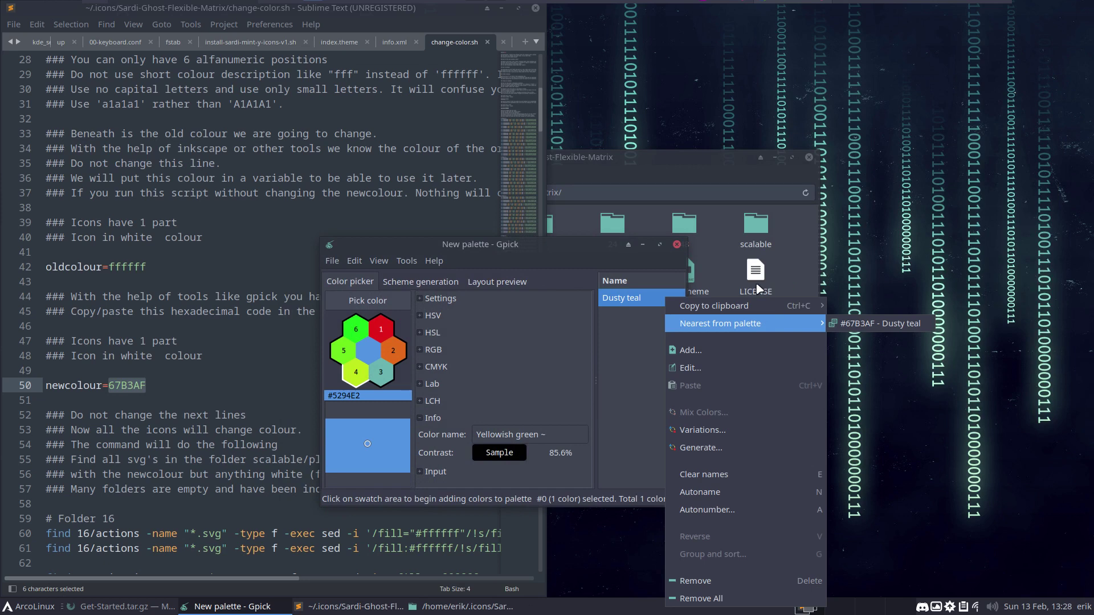
{"action": "left_click", "coordinate": [628, 336]}
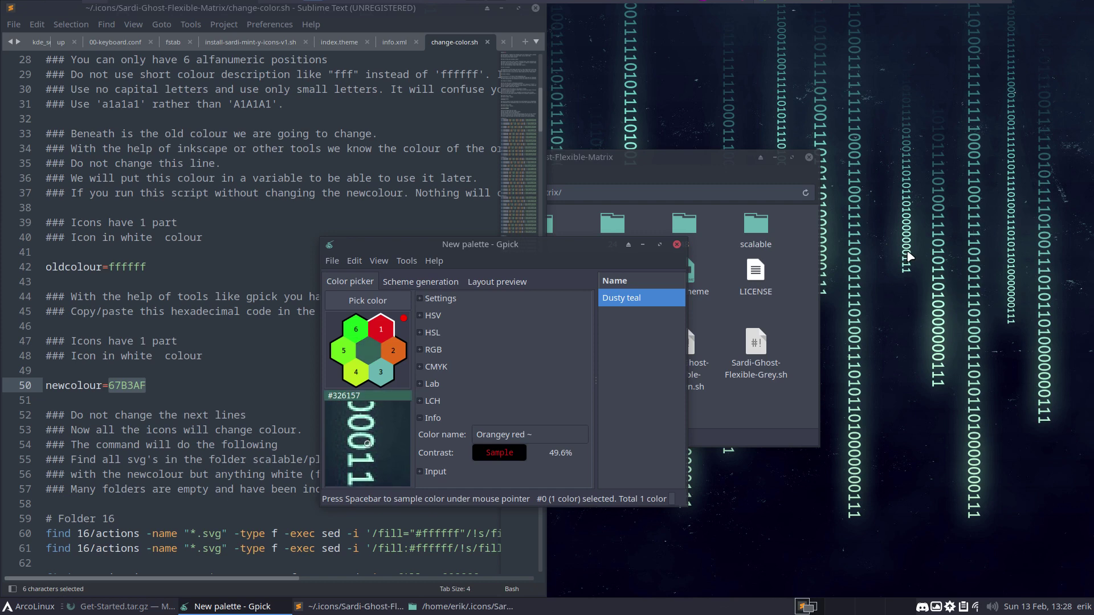
Step: Sample the pale icon colour as Pale aqua (#B5F9E2), check its palette match, then close Gpick
{"action": "key", "text": "space"}
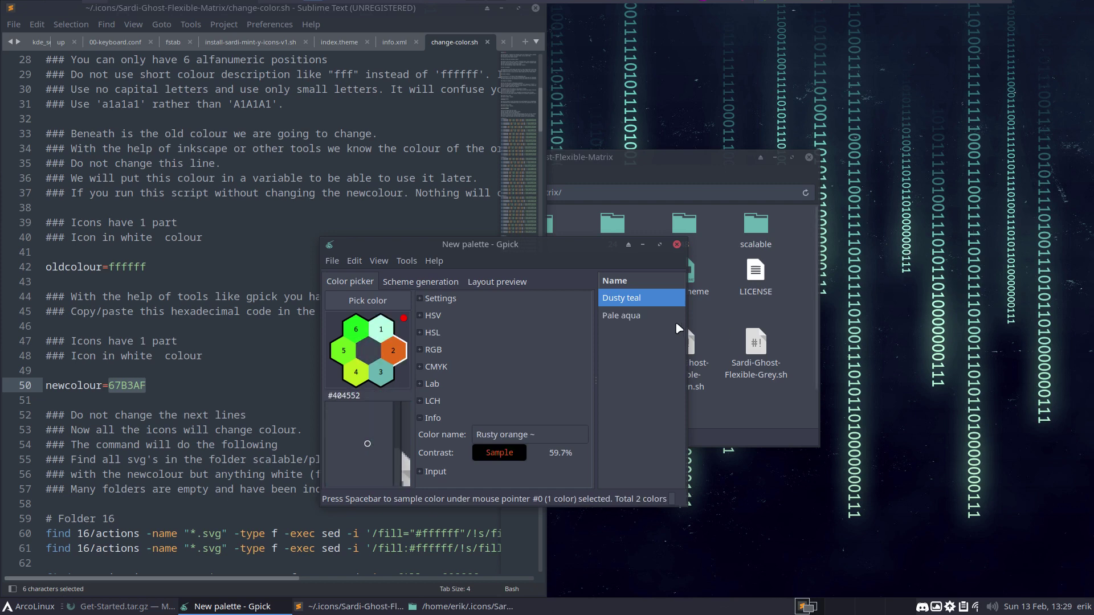
{"action": "left_click", "coordinate": [632, 316]}
{"action": "right_click", "coordinate": [633, 315]}
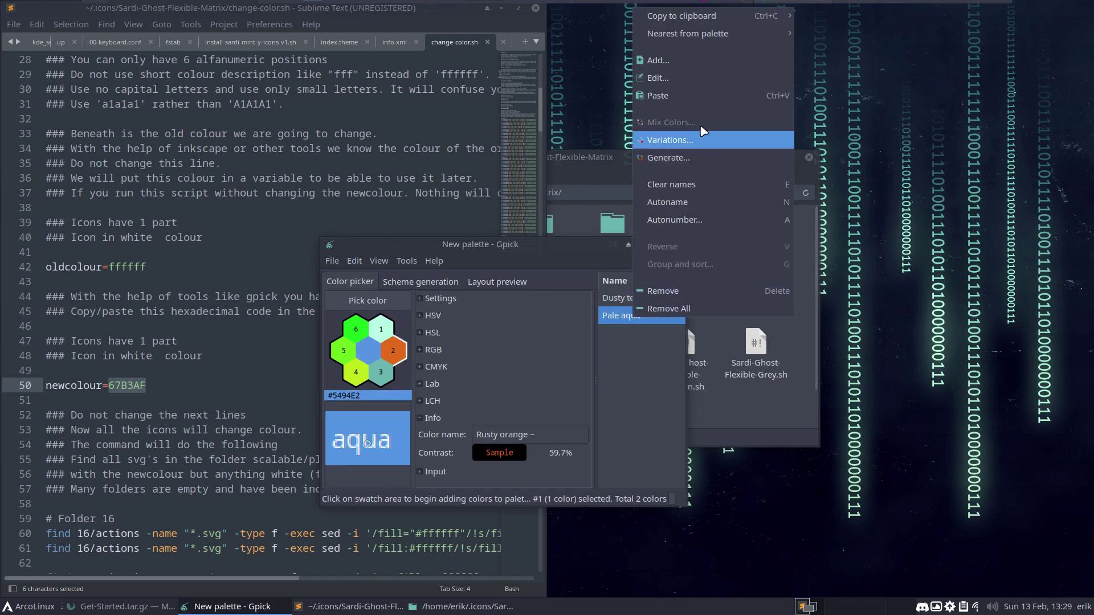
{"action": "mouse_move", "coordinate": [741, 35]}
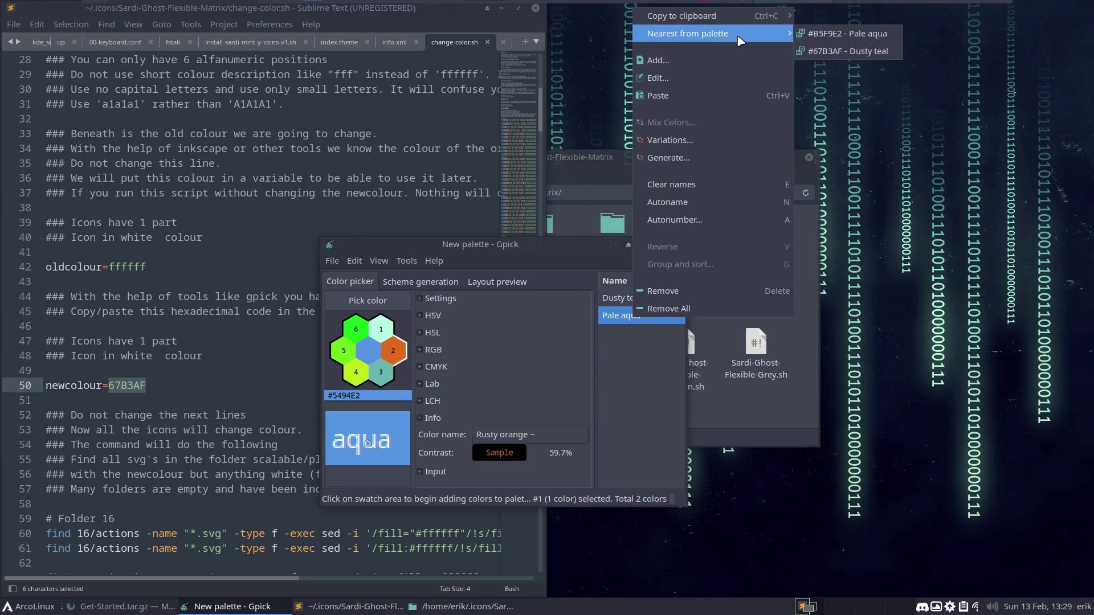
{"action": "left_click", "coordinate": [832, 33]}
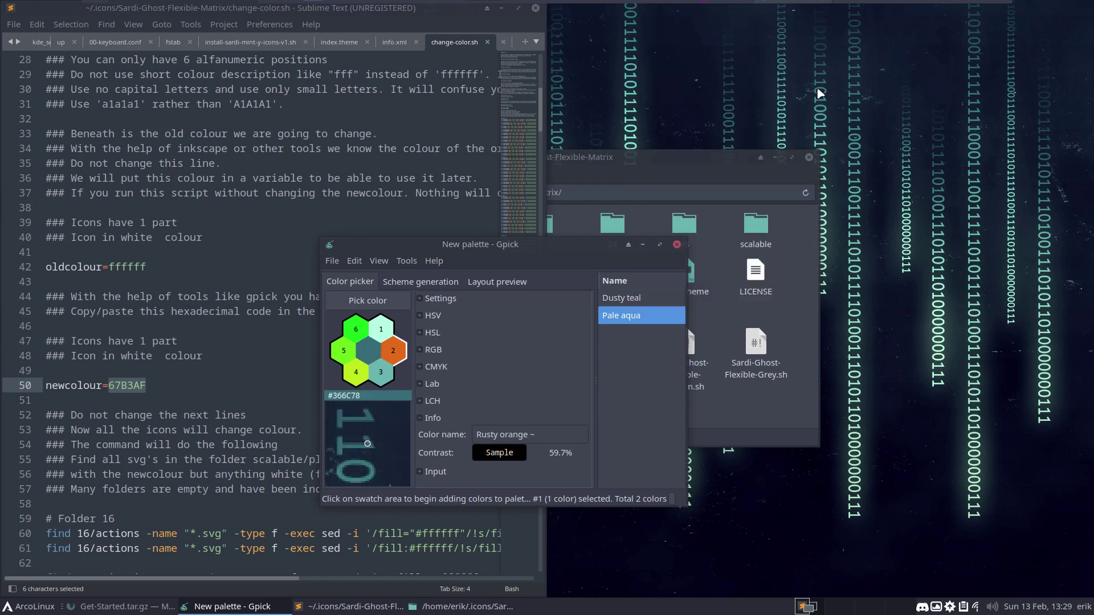
{"action": "left_click", "coordinate": [677, 245]}
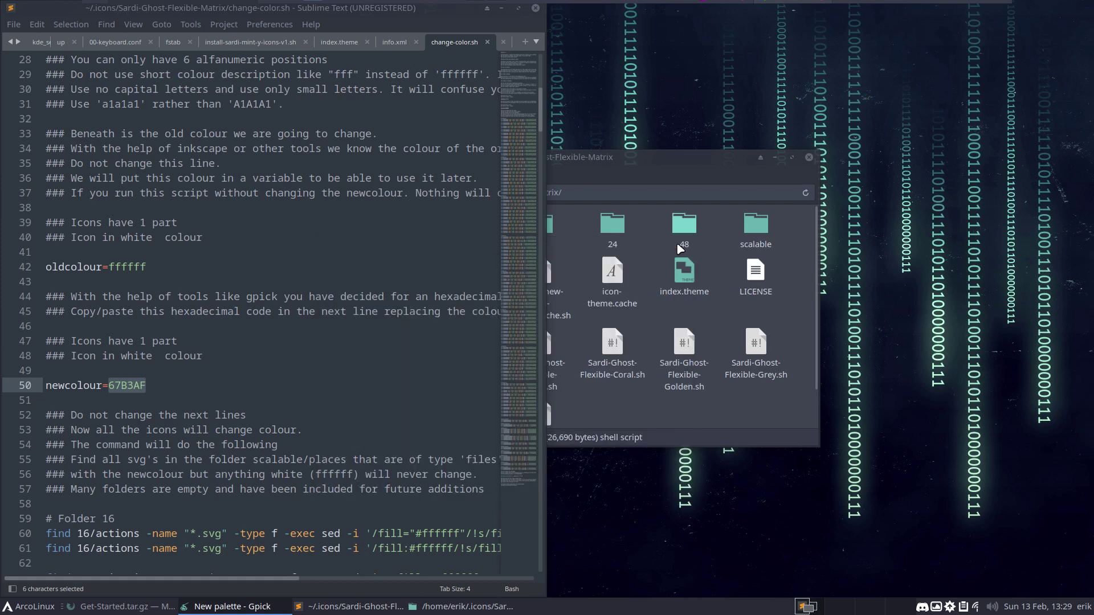
Step: Copy the Sardi-Flexible theme folder from /usr/share/icons and paste it into ~/.icons
{"action": "left_click", "coordinate": [536, 9]}
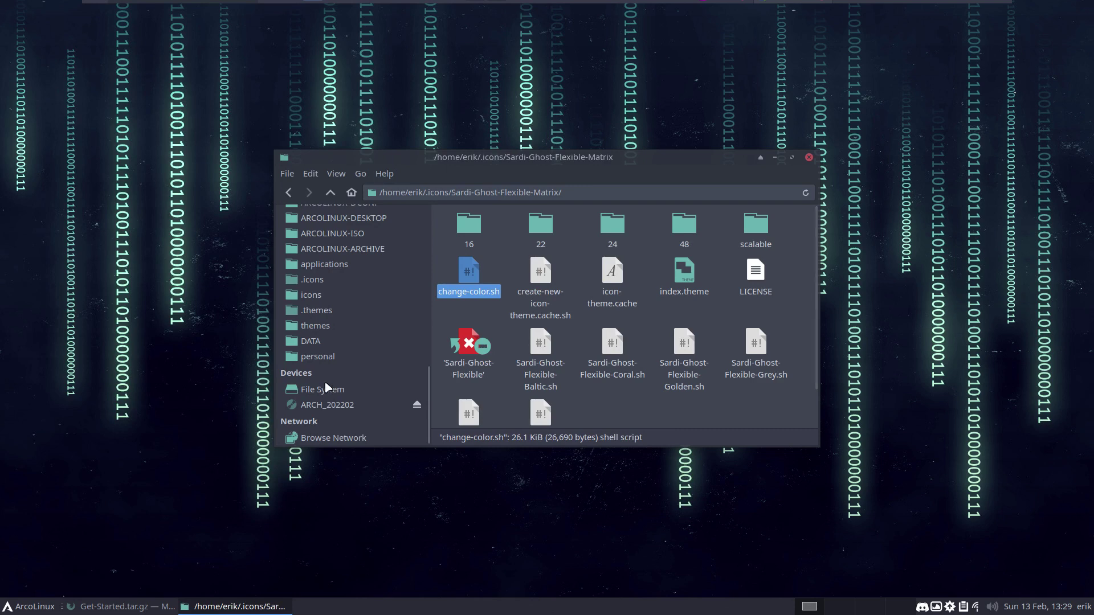
{"action": "left_click", "coordinate": [317, 295]}
{"action": "scroll", "coordinate": [509, 319], "scroll_direction": "down", "scroll_amount": 5}
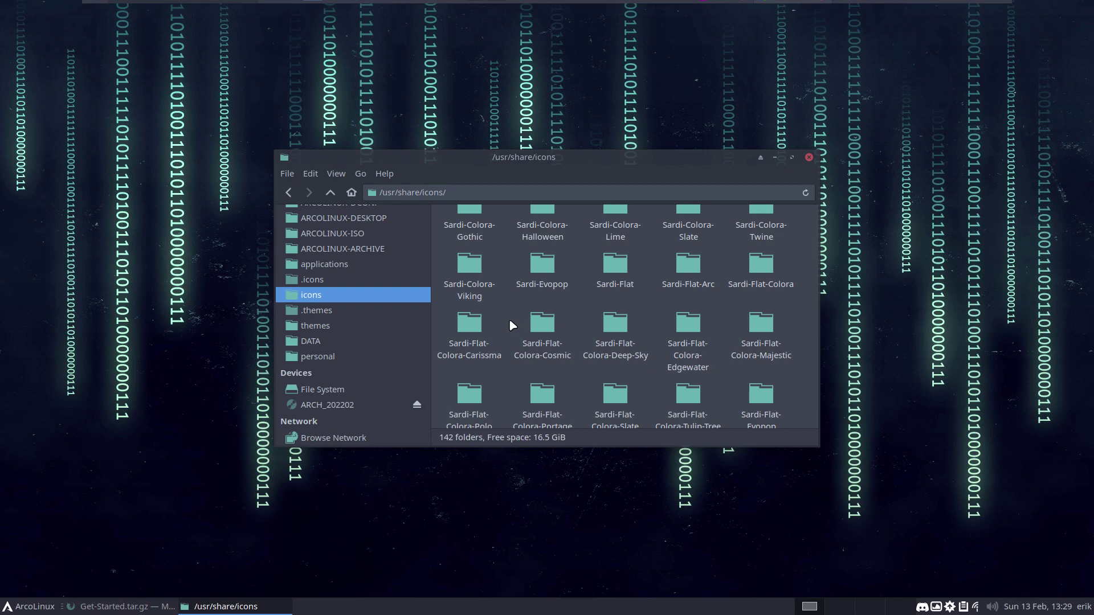
{"action": "scroll", "coordinate": [511, 325], "scroll_direction": "down", "scroll_amount": 1}
{"action": "scroll", "coordinate": [513, 326], "scroll_direction": "down", "scroll_amount": 1}
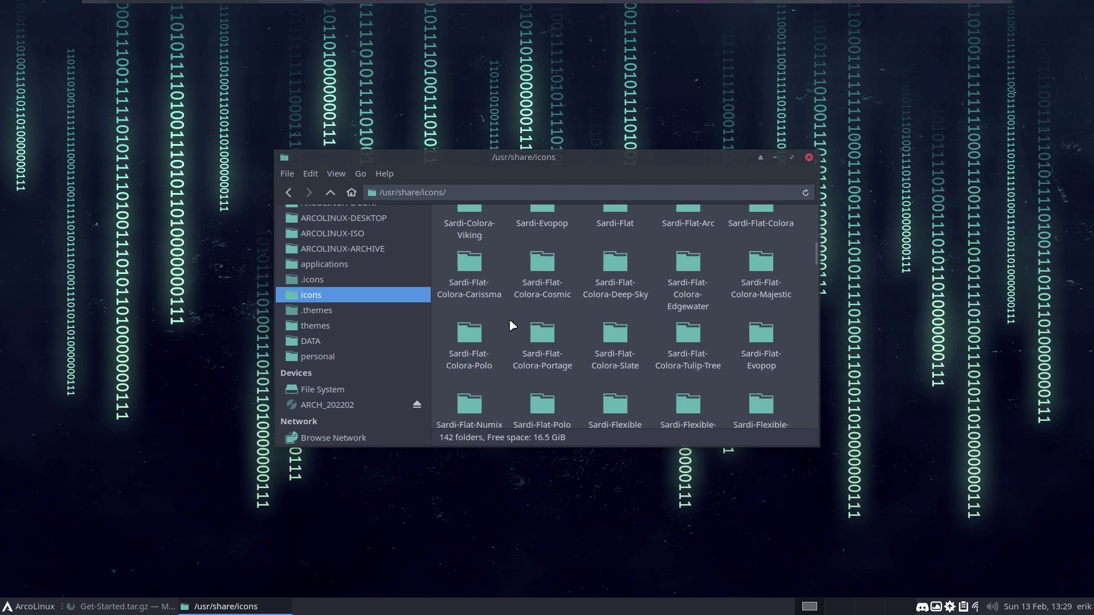
{"action": "scroll", "coordinate": [510, 321], "scroll_direction": "down", "scroll_amount": 5}
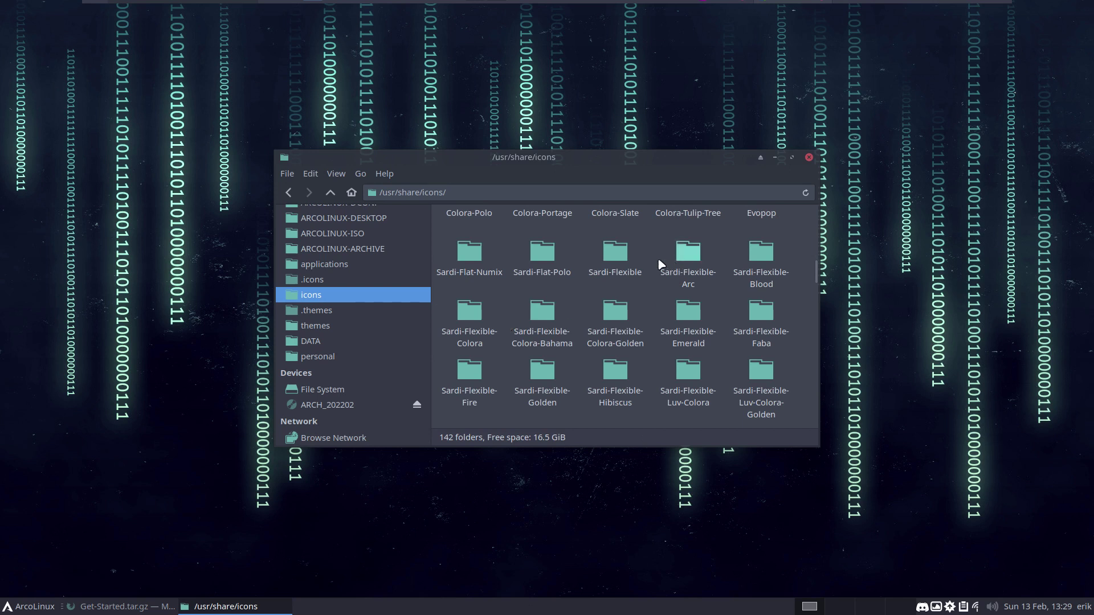
{"action": "left_click", "coordinate": [616, 259]}
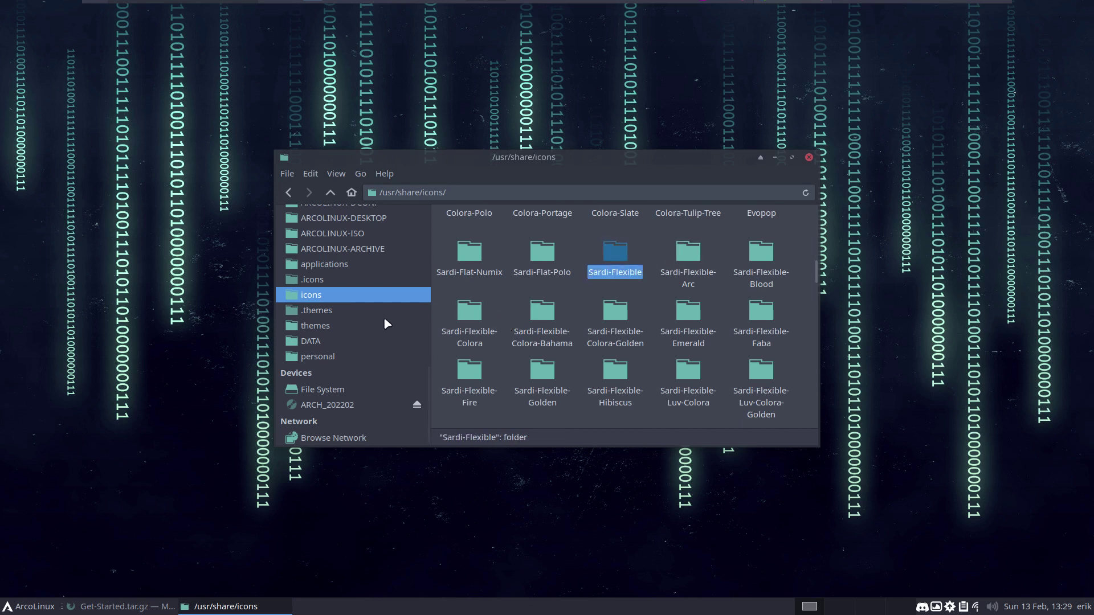
{"action": "left_click", "coordinate": [334, 280]}
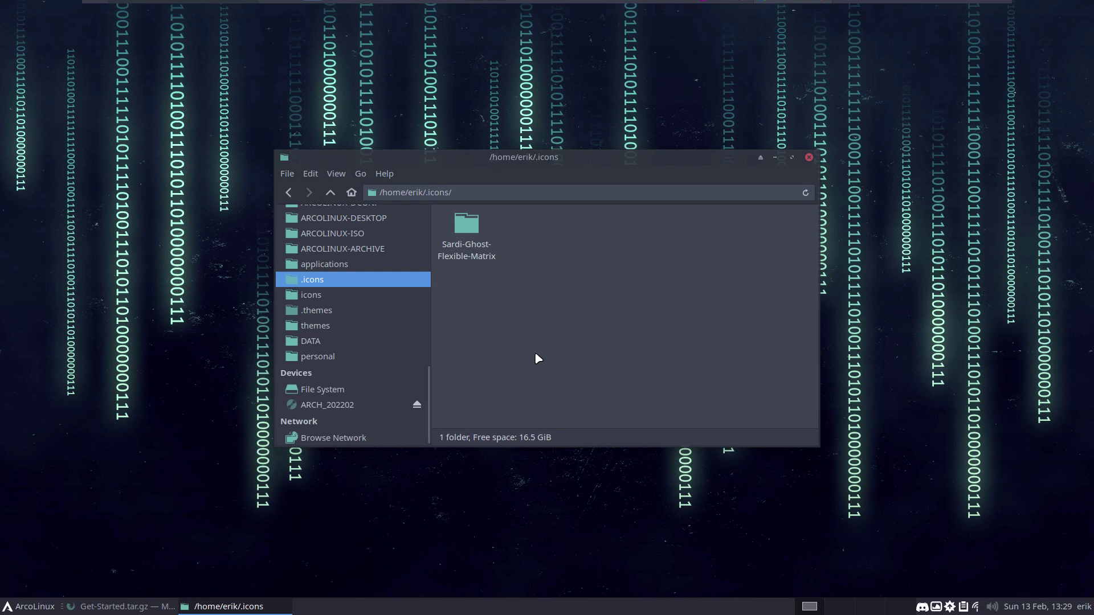
{"action": "key", "text": "ctrl+v"}
{"action": "left_click", "coordinate": [534, 228]}
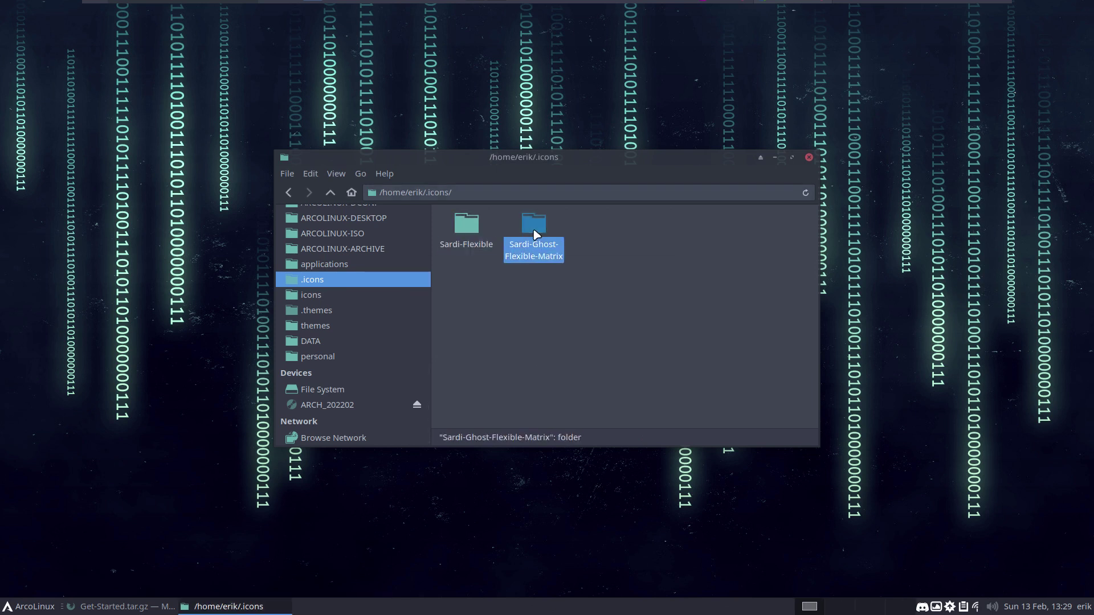
Step: Rename the copied Sardi-Flexible folder to Sardi-Flexible-Matrix-Bright
{"action": "key", "text": "F2"}
{"action": "key", "text": "End"}
{"action": "type", "text": "-"}
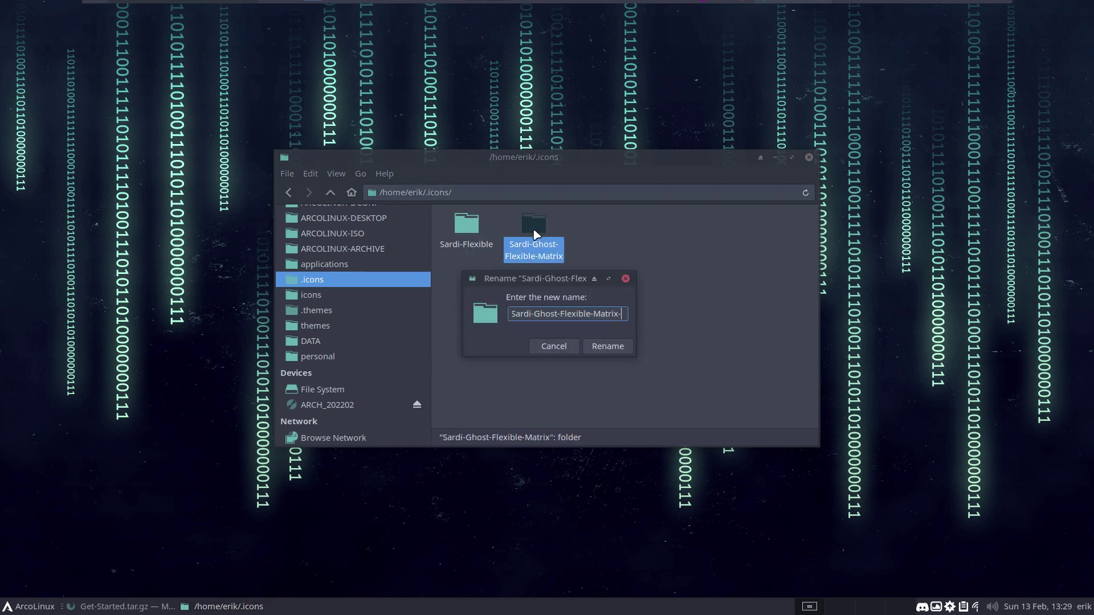
{"action": "key", "text": "Escape"}
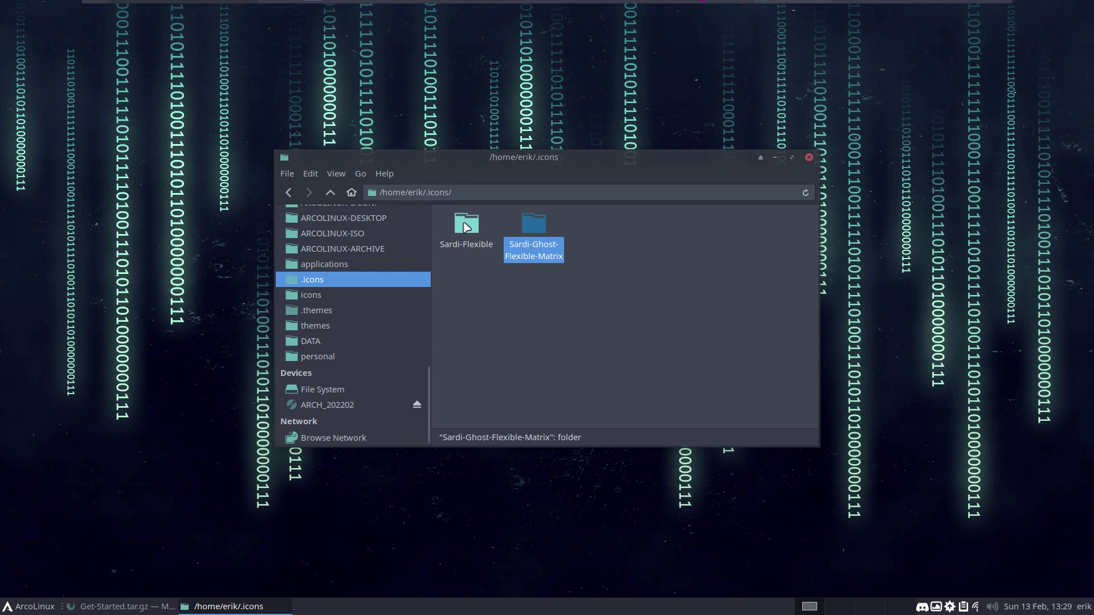
{"action": "left_click", "coordinate": [465, 227]}
{"action": "key", "text": "F2"}
{"action": "key", "text": "End"}
{"action": "type", "text": "-"}
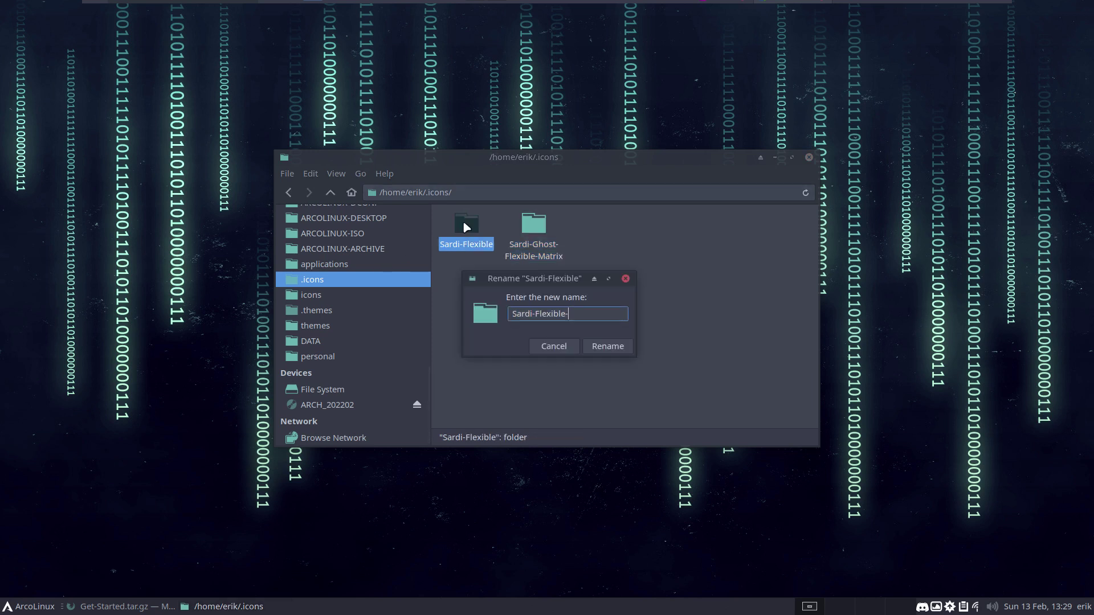
{"action": "type", "text": "Matrix)"}
{"action": "key", "text": "BackSpace"}
{"action": "type", "text": "-b"}
{"action": "key", "text": "BackSpace"}
{"action": "type", "text": "Brigh"}
{"action": "type", "text": "t"}
{"action": "key", "text": "Return"}
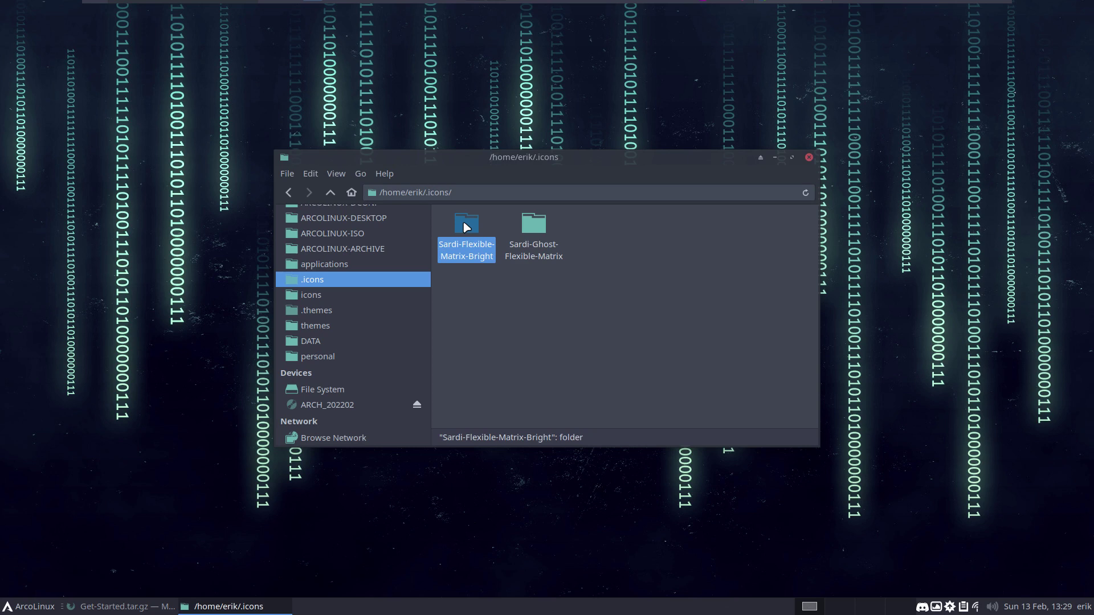
Step: Append 'Matrix Bright' to the Name line in its index.theme and save the file
{"action": "double_click", "coordinate": [466, 227]}
{"action": "left_click", "coordinate": [680, 274]}
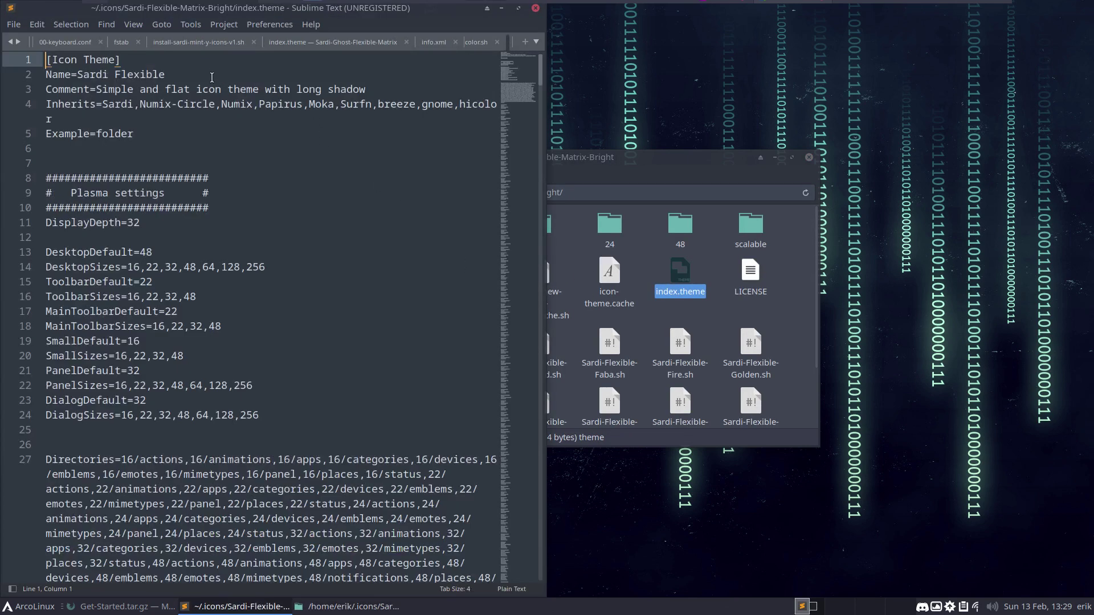
{"action": "left_click", "coordinate": [165, 74]}
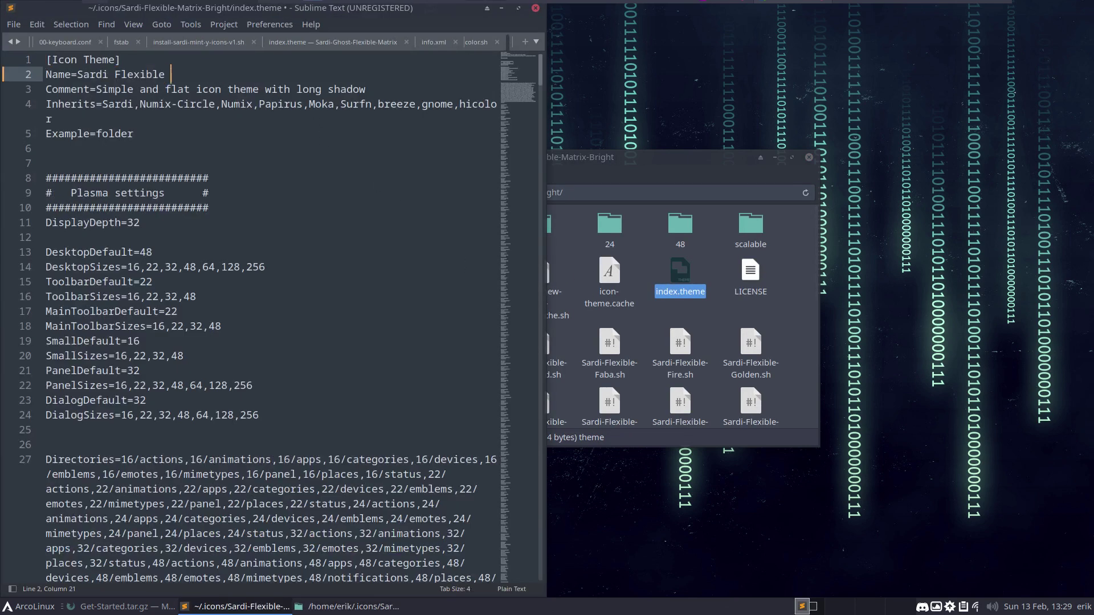
{"action": "type", "text": "mat"}
{"action": "key", "text": "BackSpace"}
{"action": "key", "text": "BackSpace"}
{"action": "key", "text": "BackSpace"}
{"action": "type", "text": "Matrix Brig"}
{"action": "key", "text": "ctrl+s"}
{"action": "key", "text": "alt+F9"}
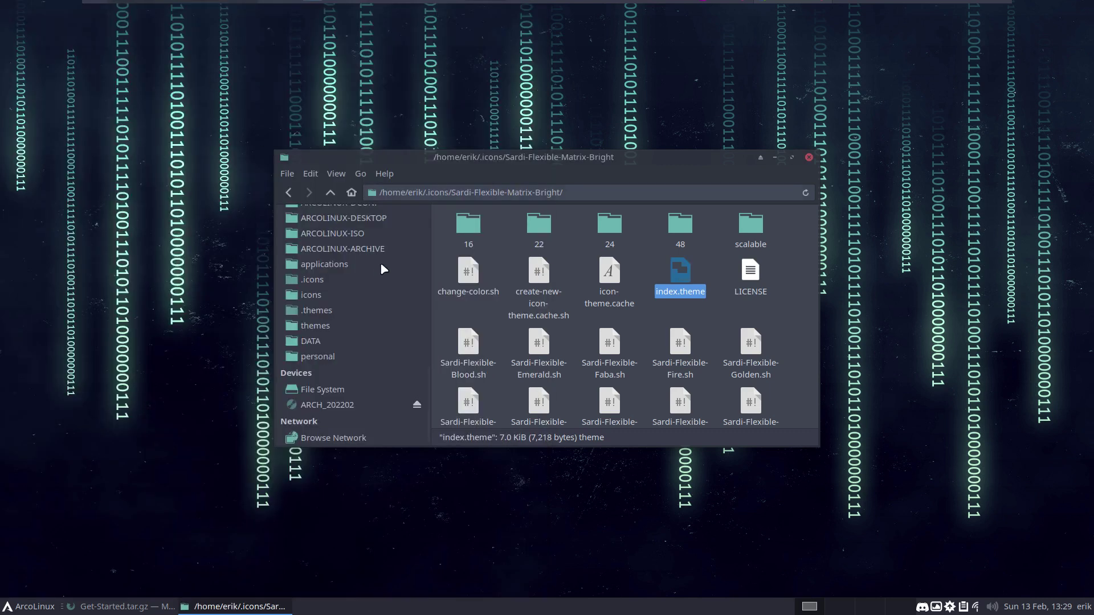
Step: Open change-color.sh and copy Pale aqua's hex code #B5F9E2 from Gpick
{"action": "double_click", "coordinate": [471, 273]}
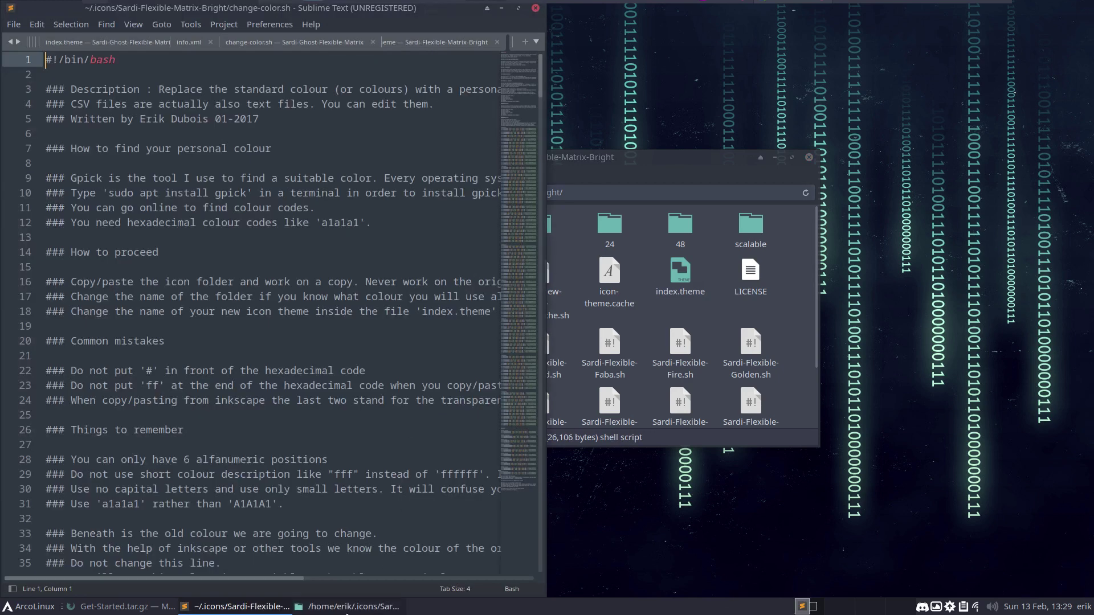
{"action": "left_click", "coordinate": [33, 606]}
{"action": "type", "text": "gpi"}
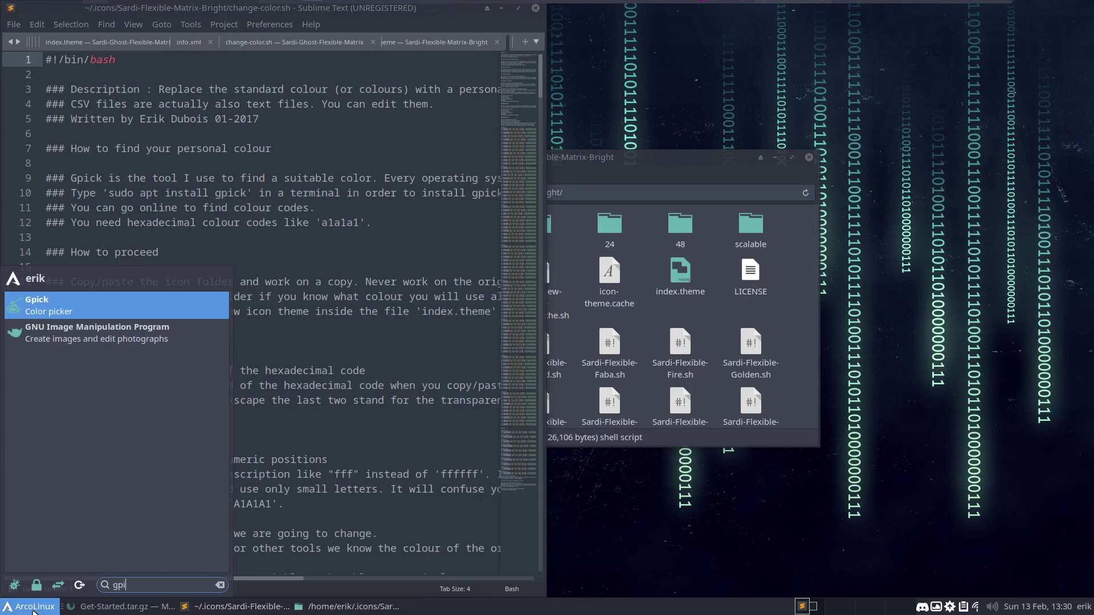
{"action": "key", "text": "Return"}
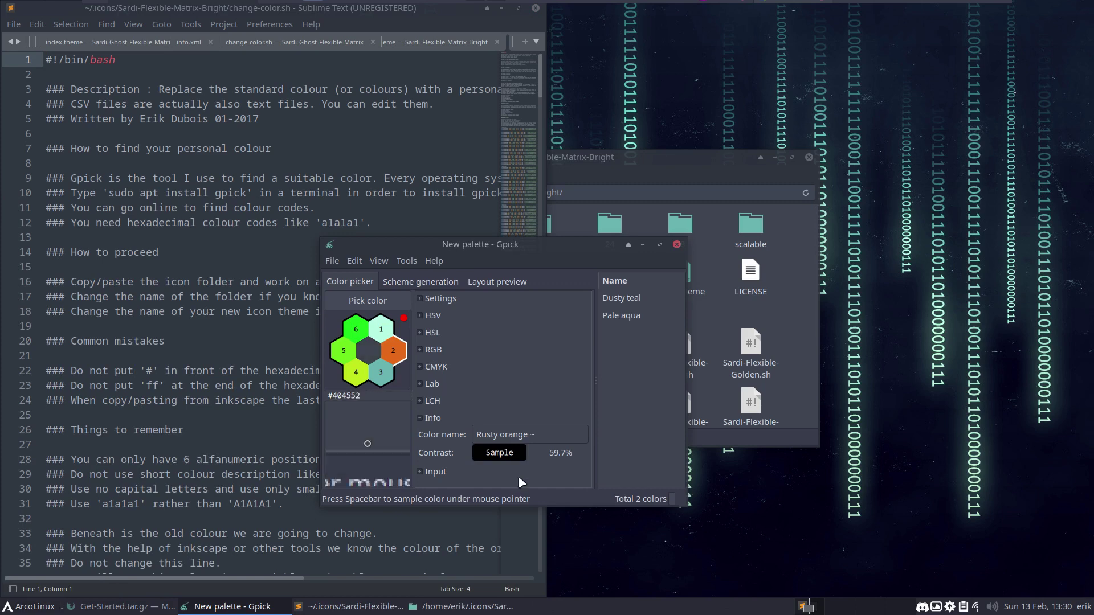
{"action": "left_click", "coordinate": [623, 317]}
{"action": "right_click", "coordinate": [622, 319]}
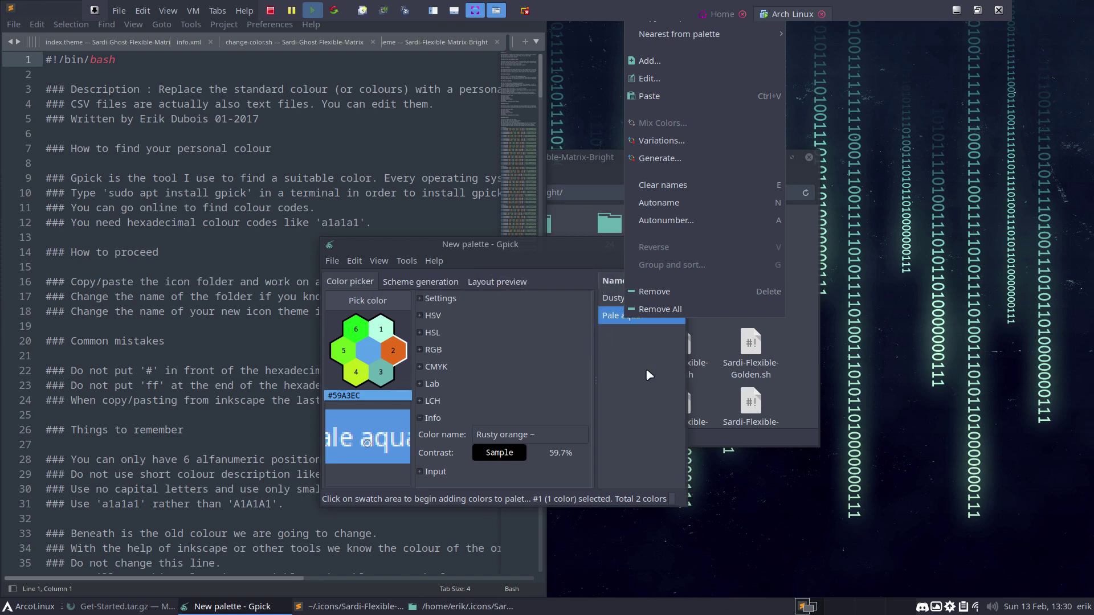
{"action": "mouse_move", "coordinate": [719, 23]}
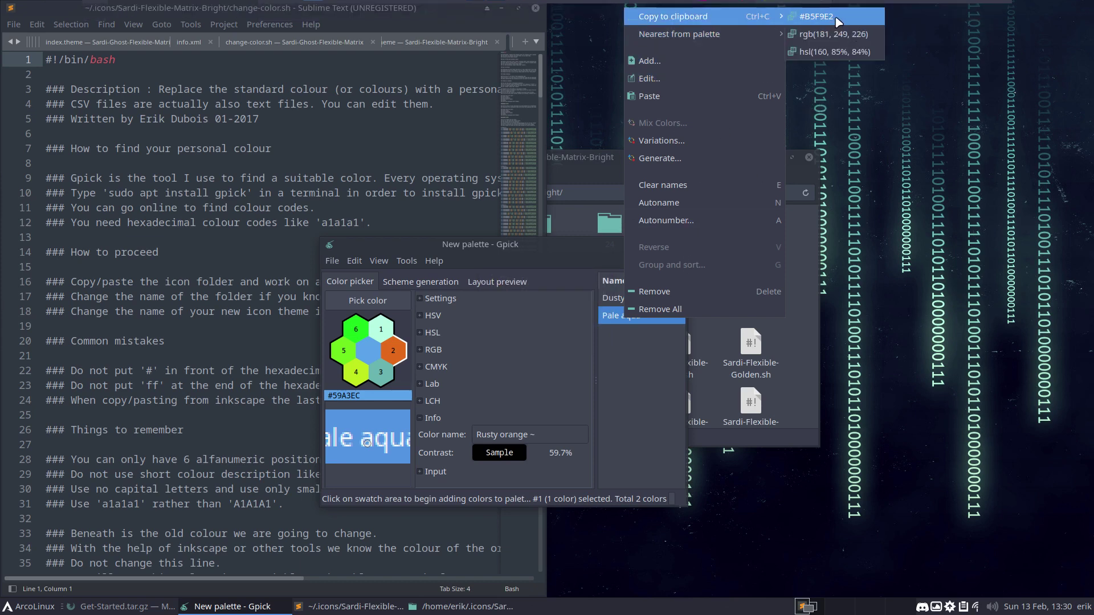
{"action": "left_click", "coordinate": [837, 21]}
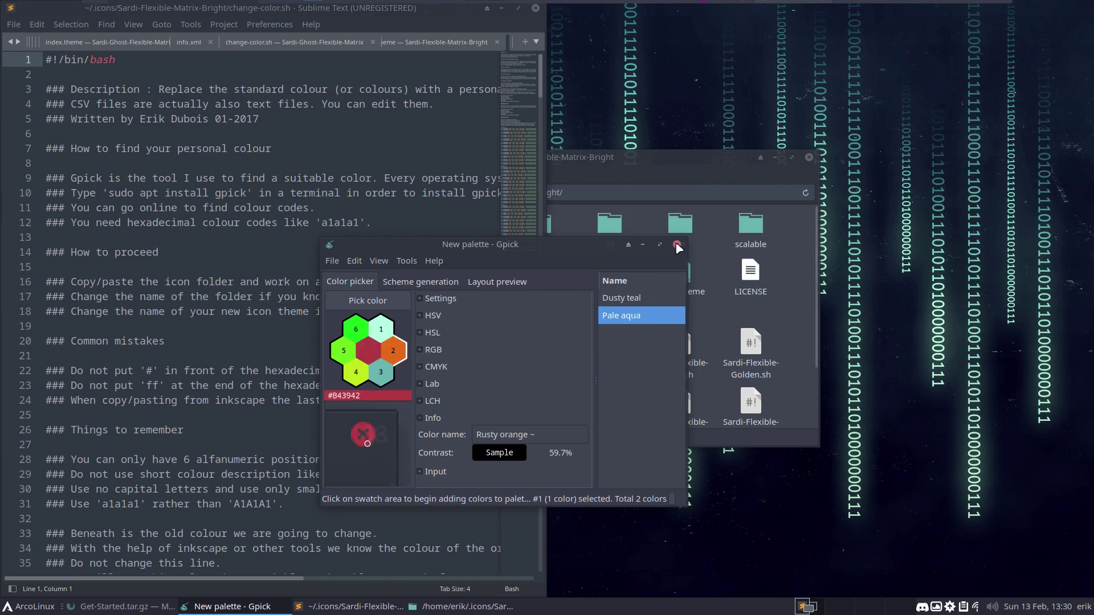
{"action": "left_click", "coordinate": [677, 245]}
Step: Select the newcolour value 1793d1 on line 58, then close the editor
{"action": "scroll", "coordinate": [156, 434], "scroll_direction": "down", "scroll_amount": 8}
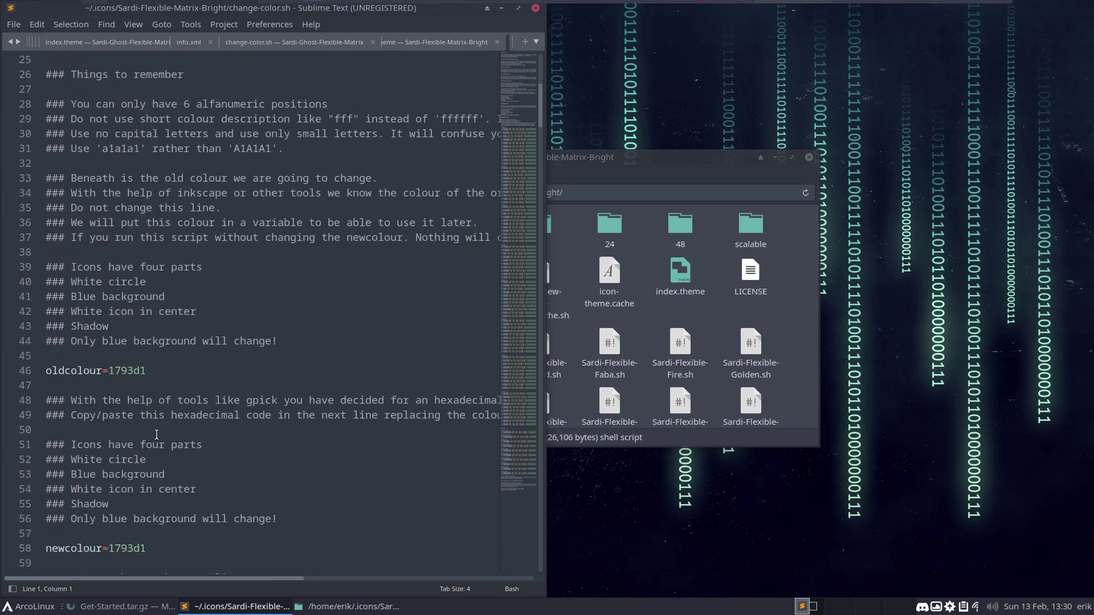
{"action": "scroll", "coordinate": [129, 494], "scroll_direction": "down", "scroll_amount": 3}
{"action": "left_click", "coordinate": [125, 417]}
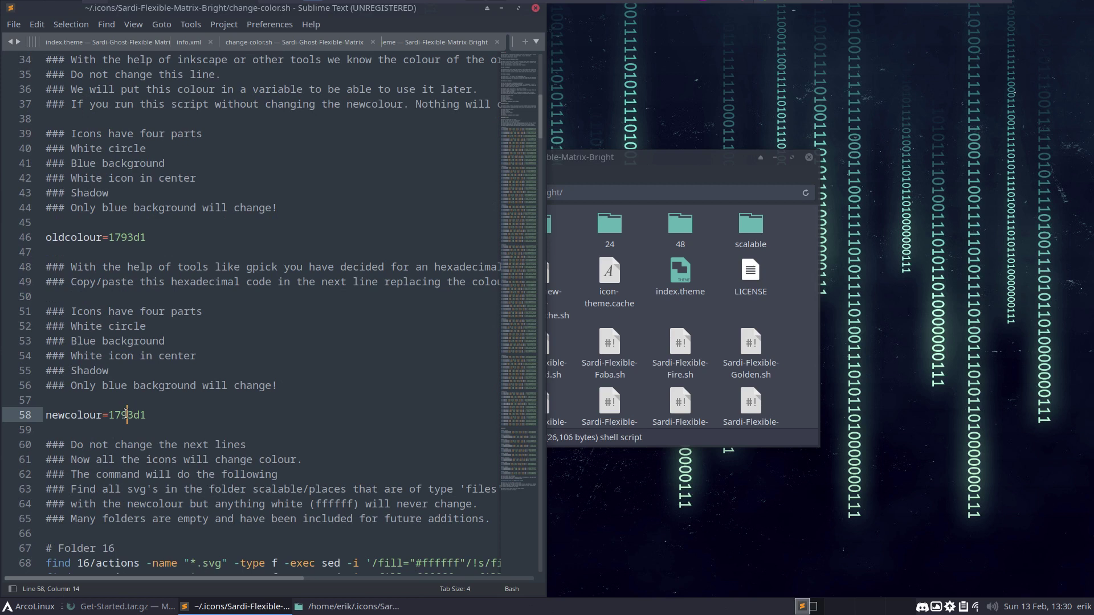
{"action": "double_click", "coordinate": [126, 415]}
{"action": "key", "text": "ctrl+c"}
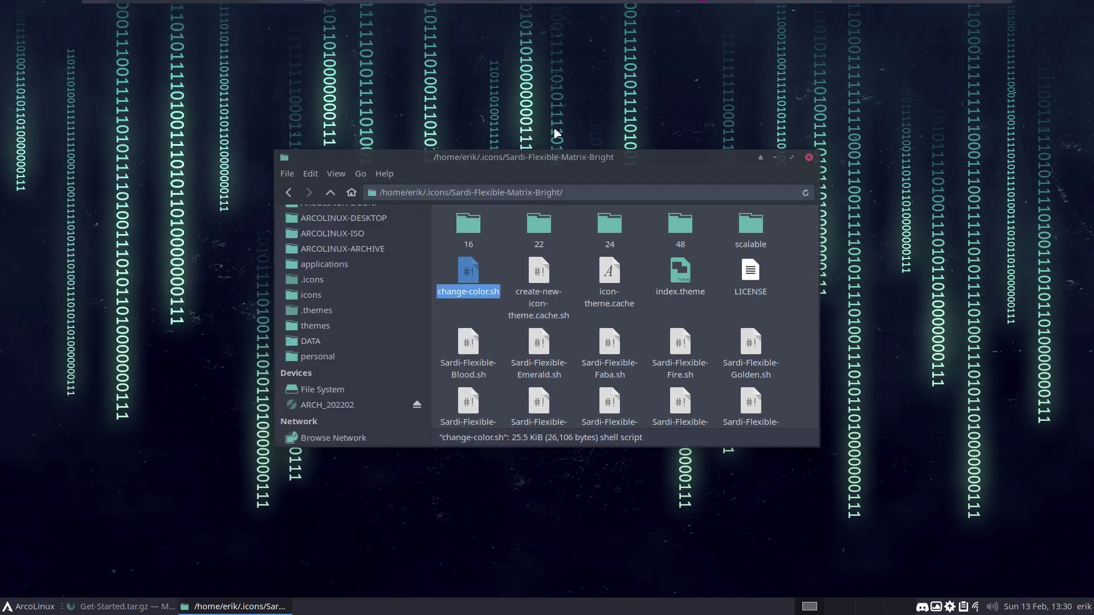
{"action": "left_click", "coordinate": [536, 8]}
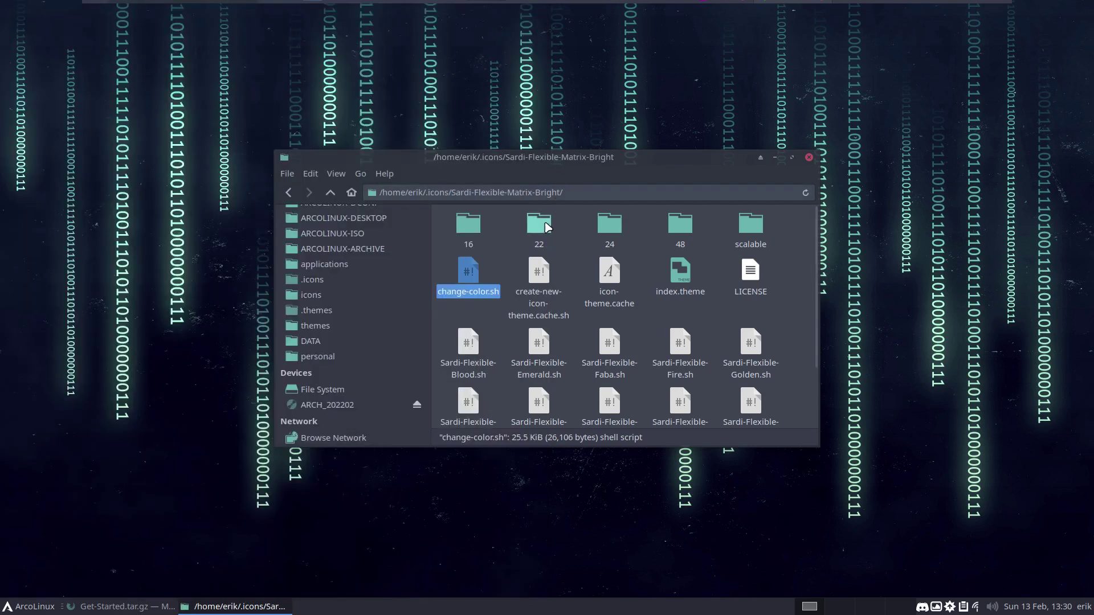
Step: Reopen change-color.sh and paste over the newcolour value 1793d1
{"action": "left_click", "coordinate": [501, 267]}
{"action": "left_click", "coordinate": [467, 278]}
{"action": "double_click", "coordinate": [467, 277]}
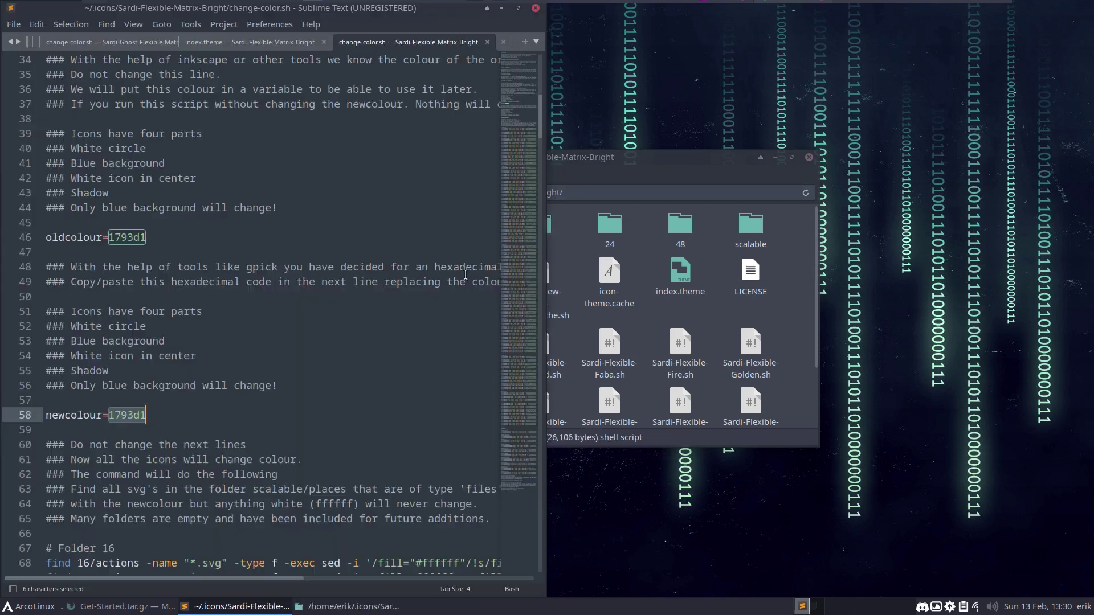
{"action": "double_click", "coordinate": [131, 417]}
{"action": "key", "text": "ctrl+v"}
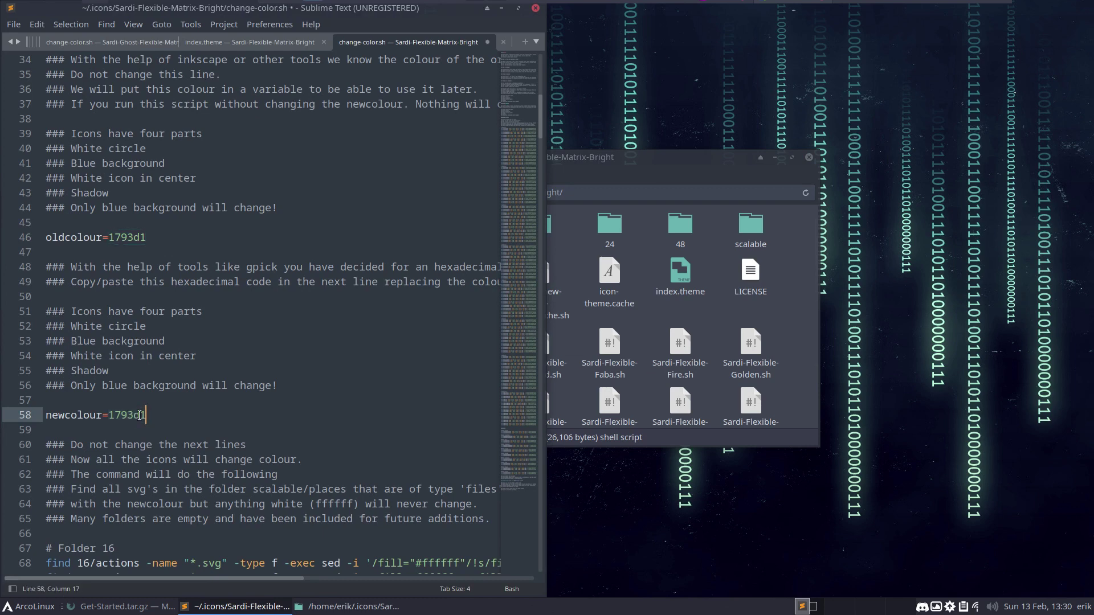
Step: Copy Pale aqua's hex code #B5F9E2 from Gpick again
{"action": "left_click", "coordinate": [16, 608]}
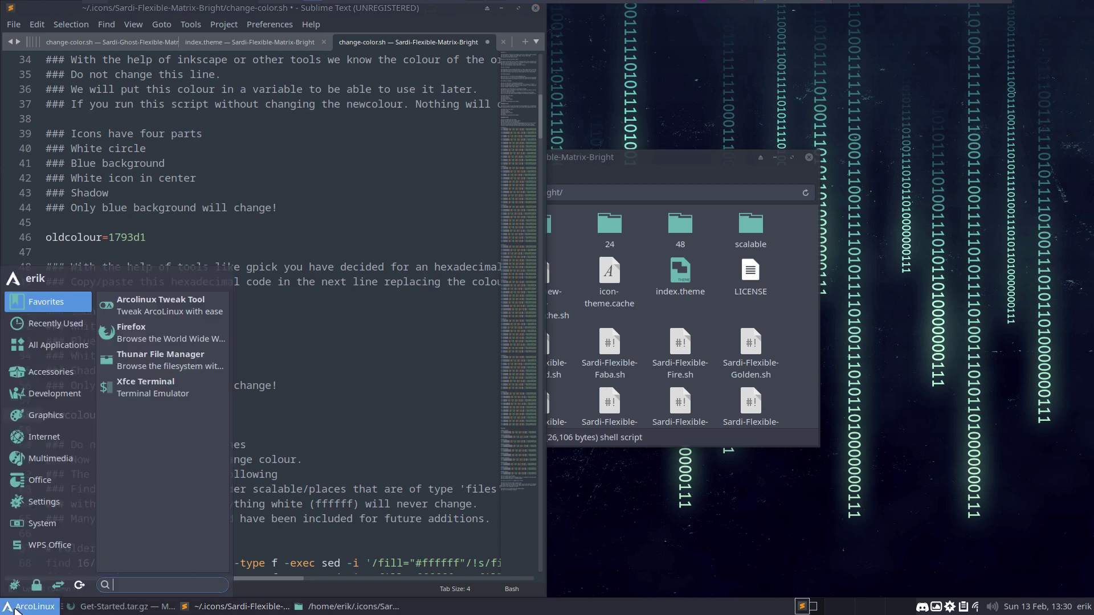
{"action": "type", "text": "gp"}
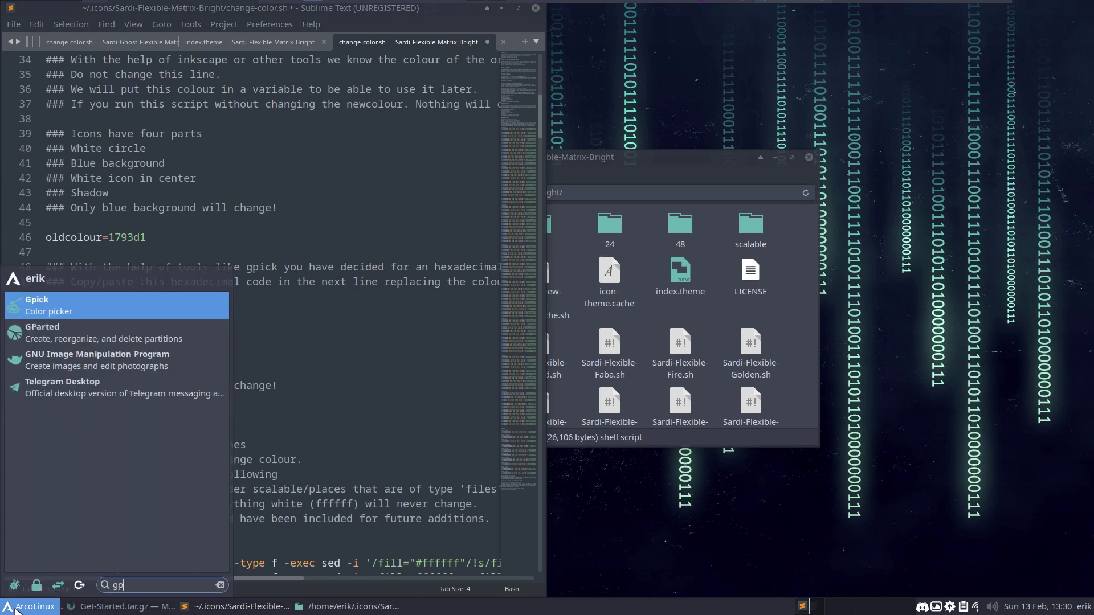
{"action": "key", "text": "Return"}
{"action": "left_click", "coordinate": [659, 318]}
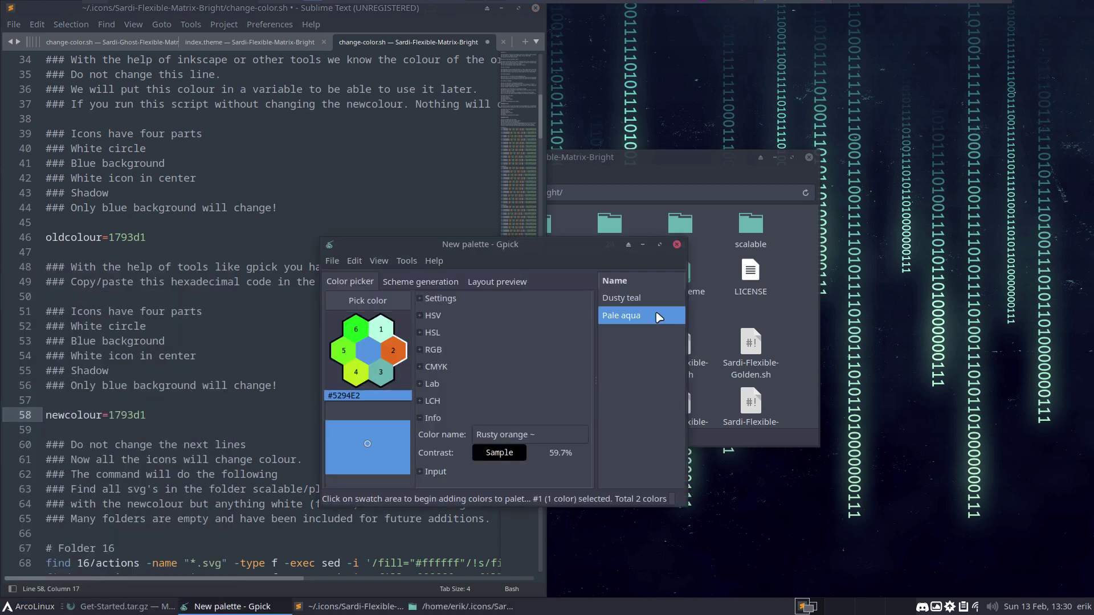
{"action": "right_click", "coordinate": [659, 317]}
{"action": "mouse_move", "coordinate": [743, 16]}
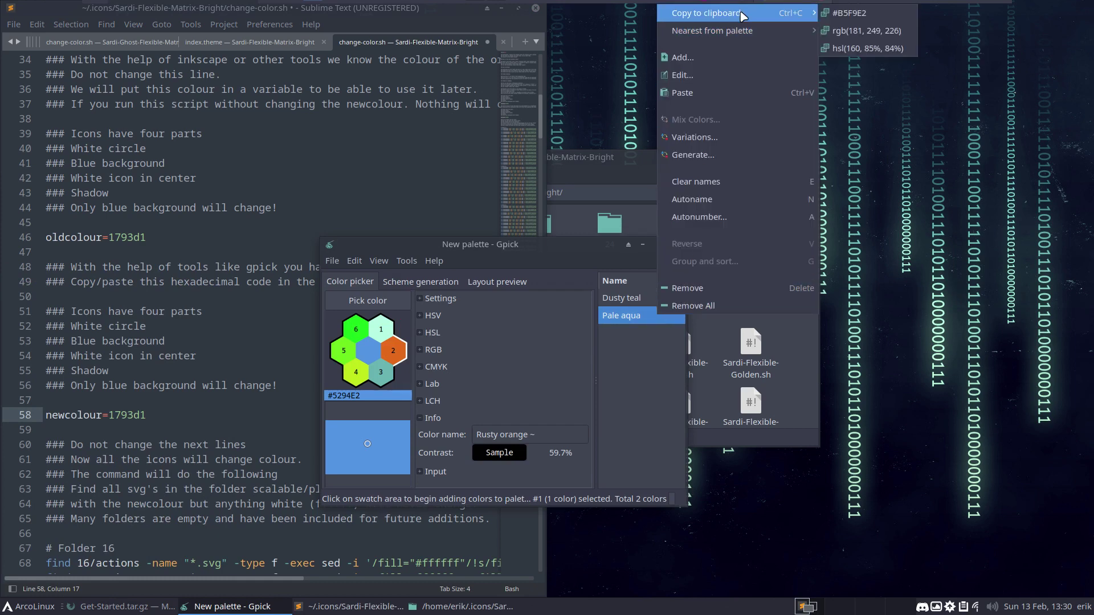
{"action": "left_click", "coordinate": [849, 12]}
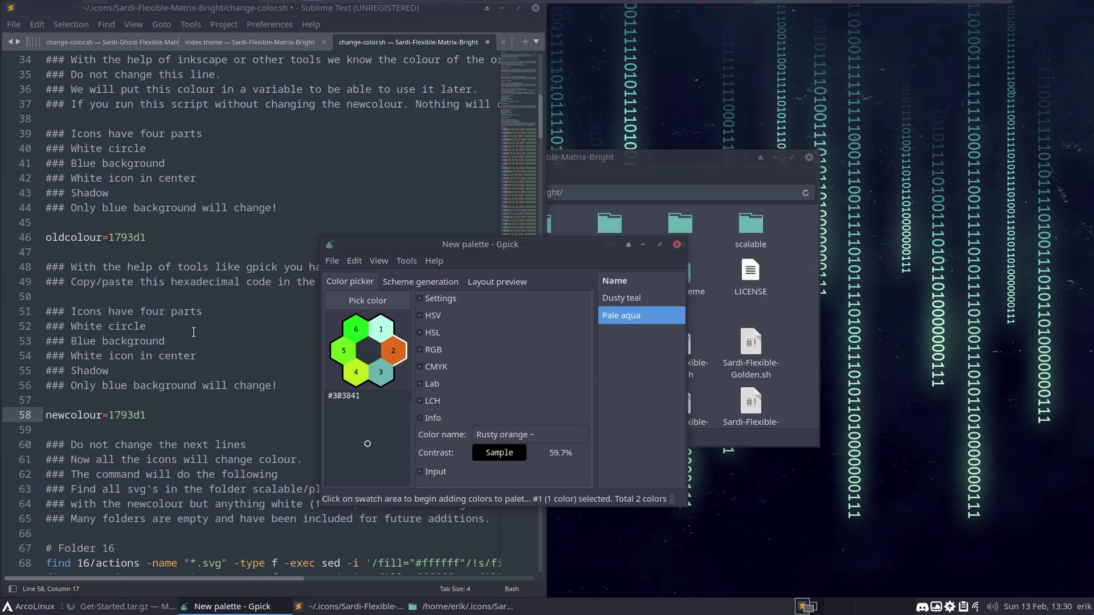
Step: Set line 58 to newcolour=B5F9E2, save the script, and close the editor and Gpick
{"action": "left_click", "coordinate": [171, 311]}
{"action": "double_click", "coordinate": [124, 416]}
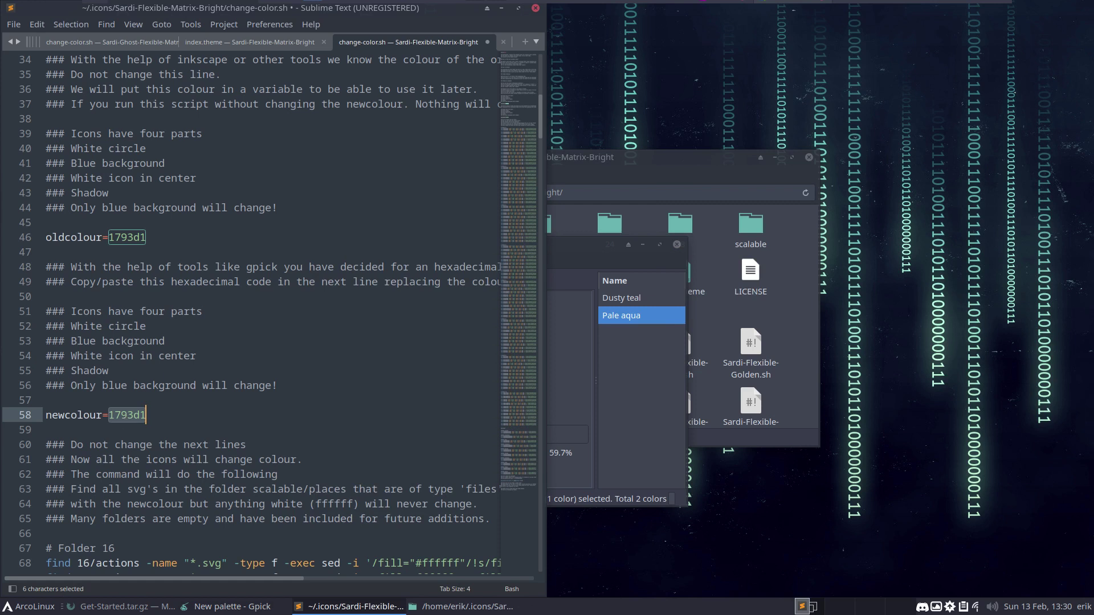
{"action": "type", "text": "#B5F9E2"}
{"action": "left_click", "coordinate": [115, 413]}
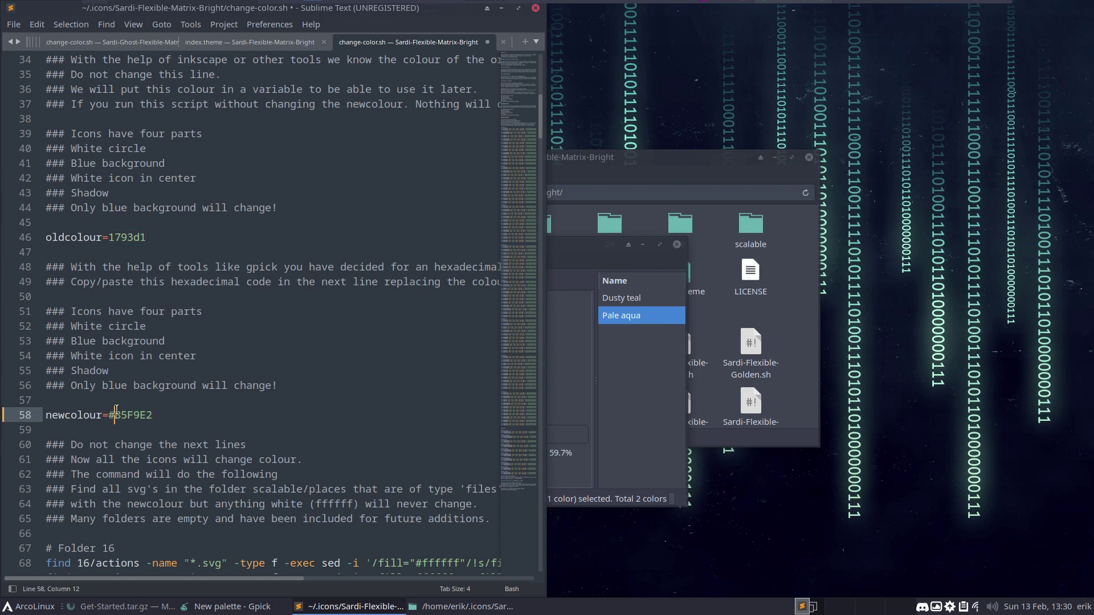
{"action": "key", "text": "BackSpace"}
{"action": "key", "text": "ctrl+s"}
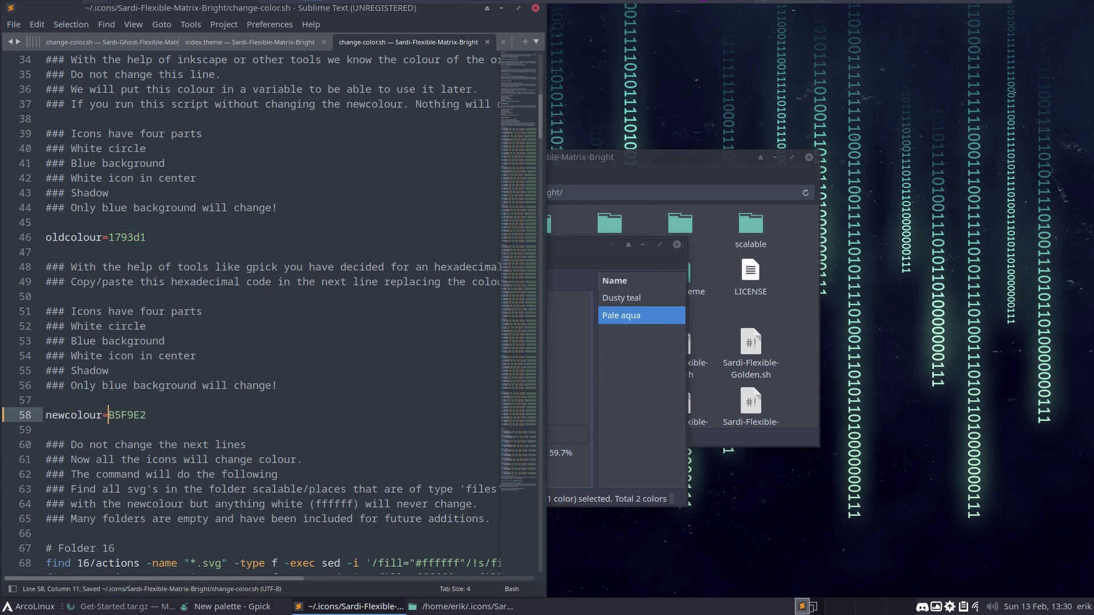
{"action": "key", "text": "ctrl+q"}
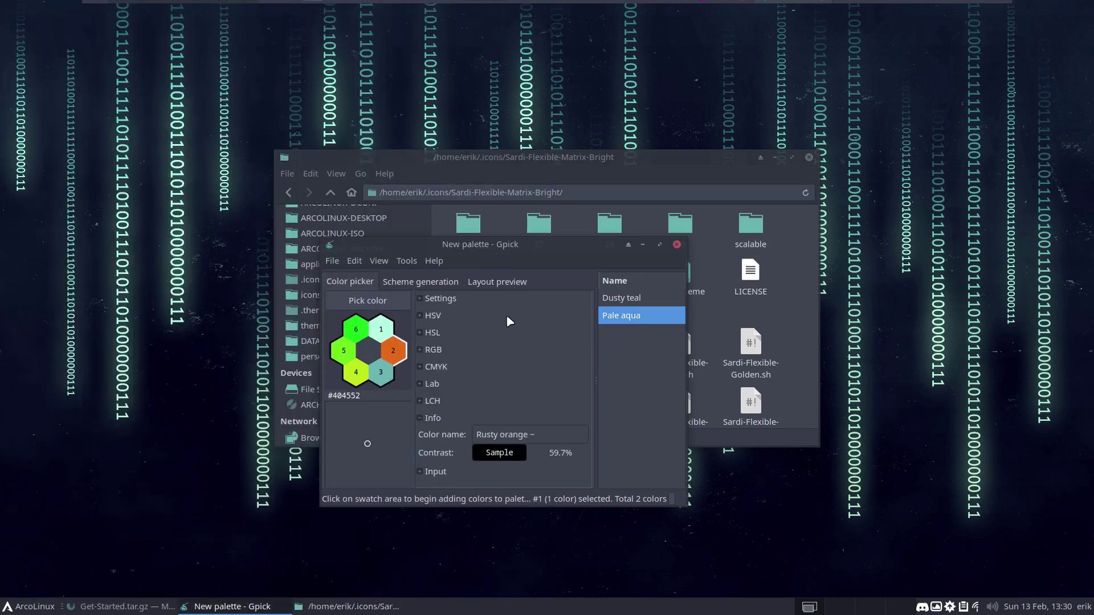
{"action": "left_click", "coordinate": [678, 246]}
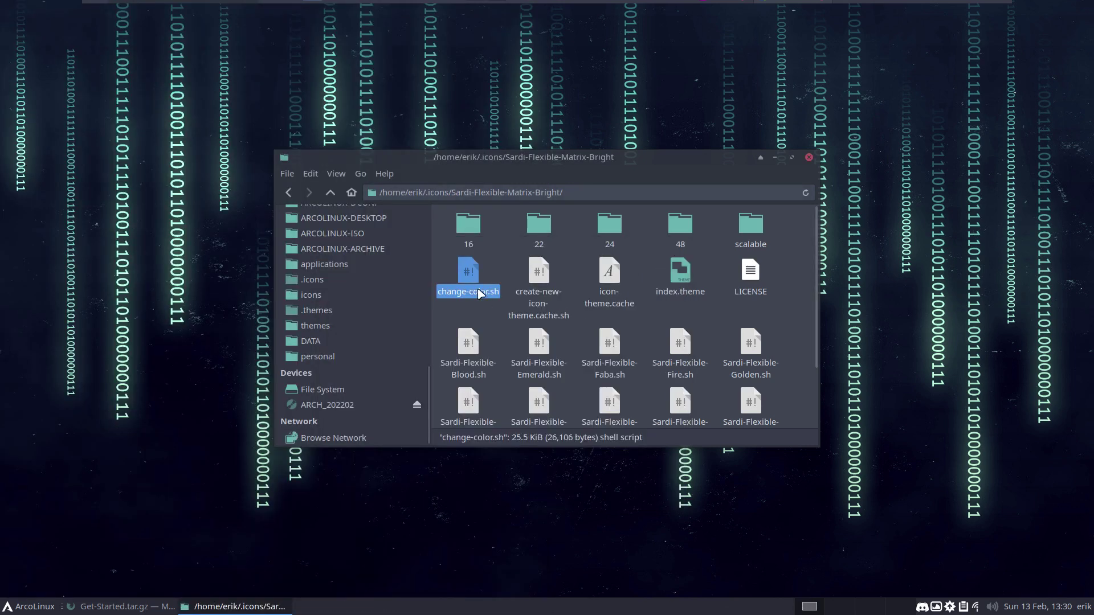
Step: Make change-color.sh executable and run ./change-color.sh in a terminal opened in this folder
{"action": "right_click", "coordinate": [468, 282]}
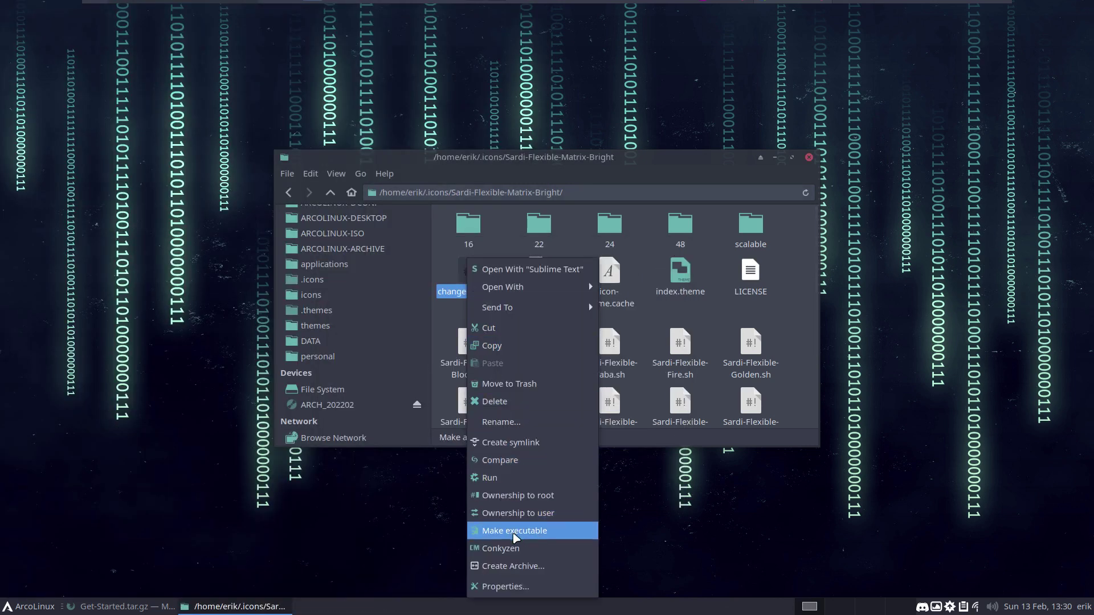
{"action": "left_click", "coordinate": [538, 531]}
{"action": "right_click", "coordinate": [464, 313]}
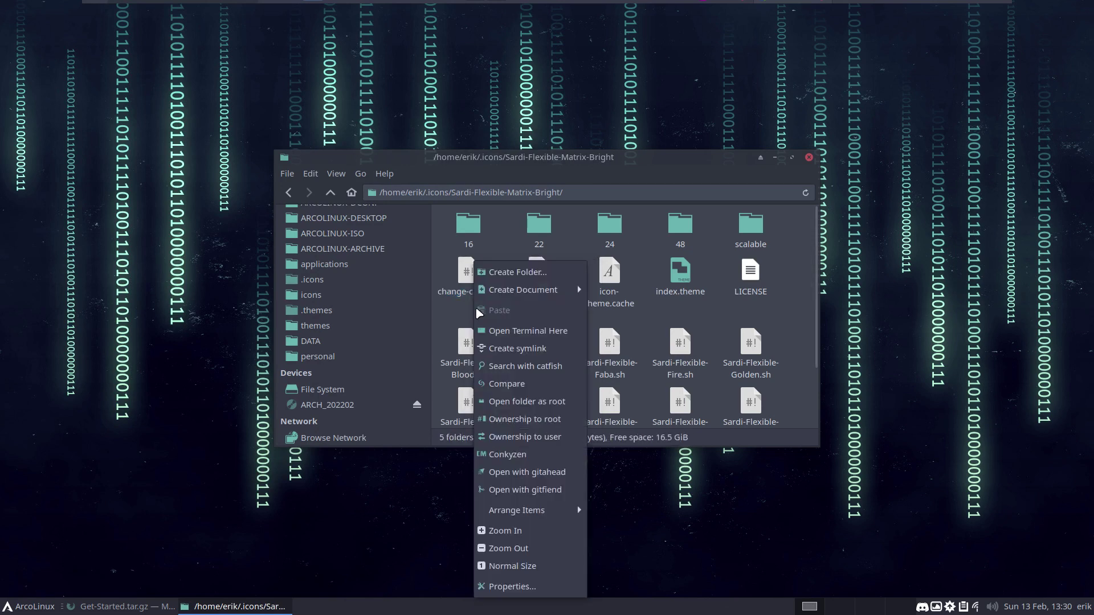
{"action": "left_click", "coordinate": [562, 338]}
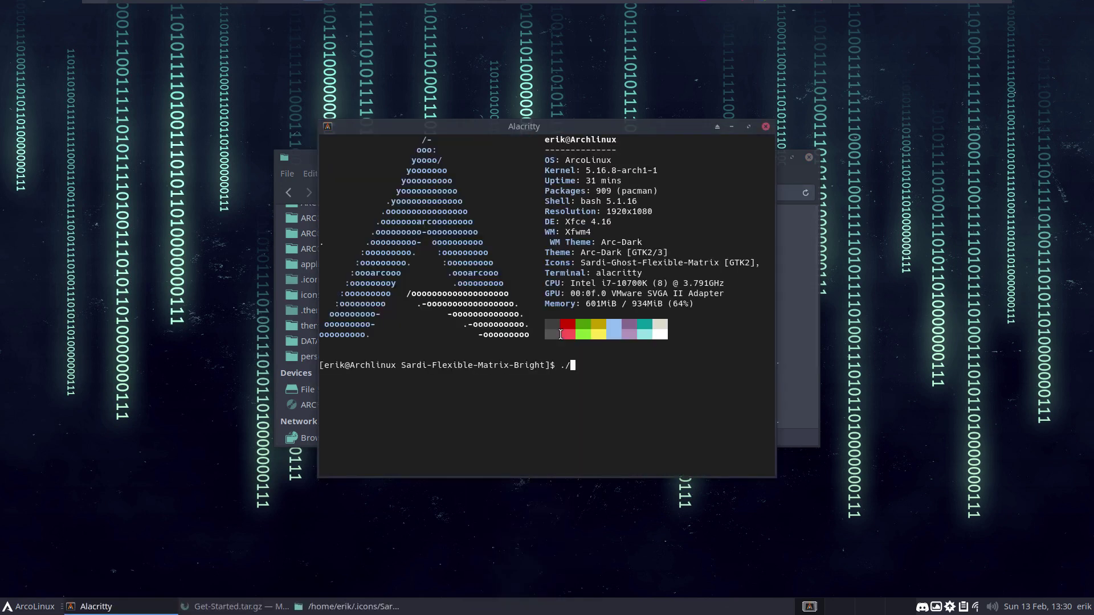
{"action": "type", "text": "./change-color.sh"}
{"action": "key", "text": "Return"}
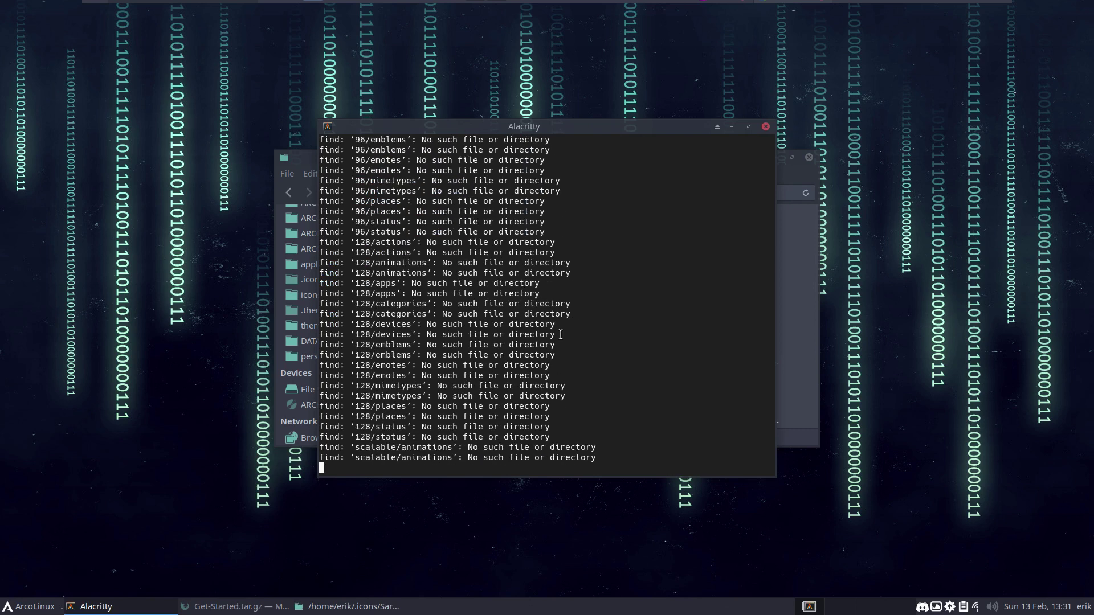
{"action": "left_click_drag", "start_coordinate": [606, 130], "coordinate": [336, 43]}
Step: Open scalable/places to view the recoloured pale aqua icons
{"action": "left_click", "coordinate": [746, 225]}
{"action": "double_click", "coordinate": [746, 225]}
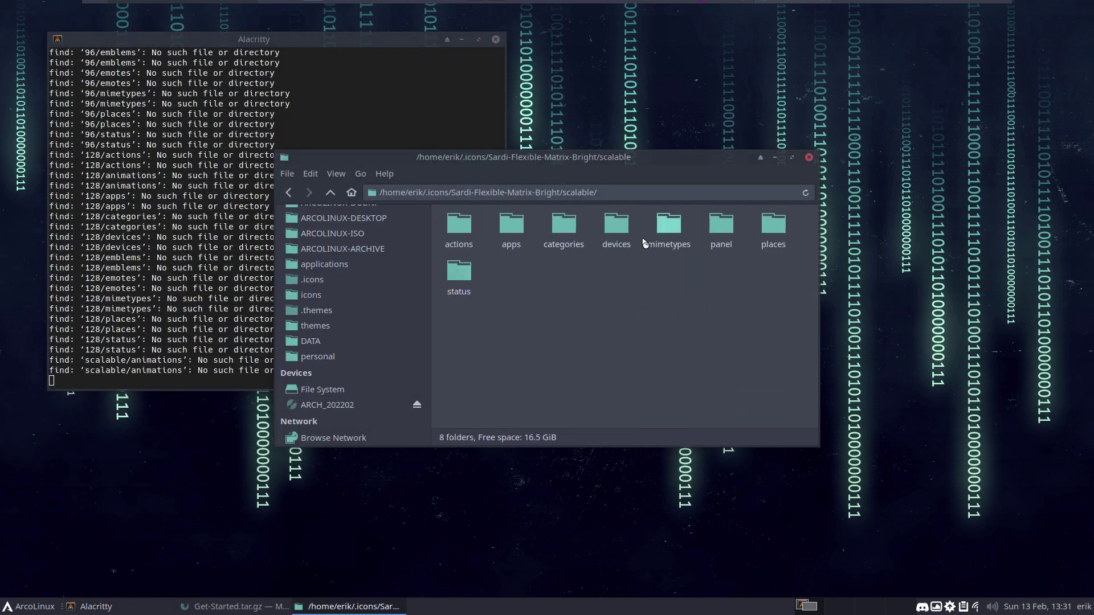
{"action": "double_click", "coordinate": [758, 228]}
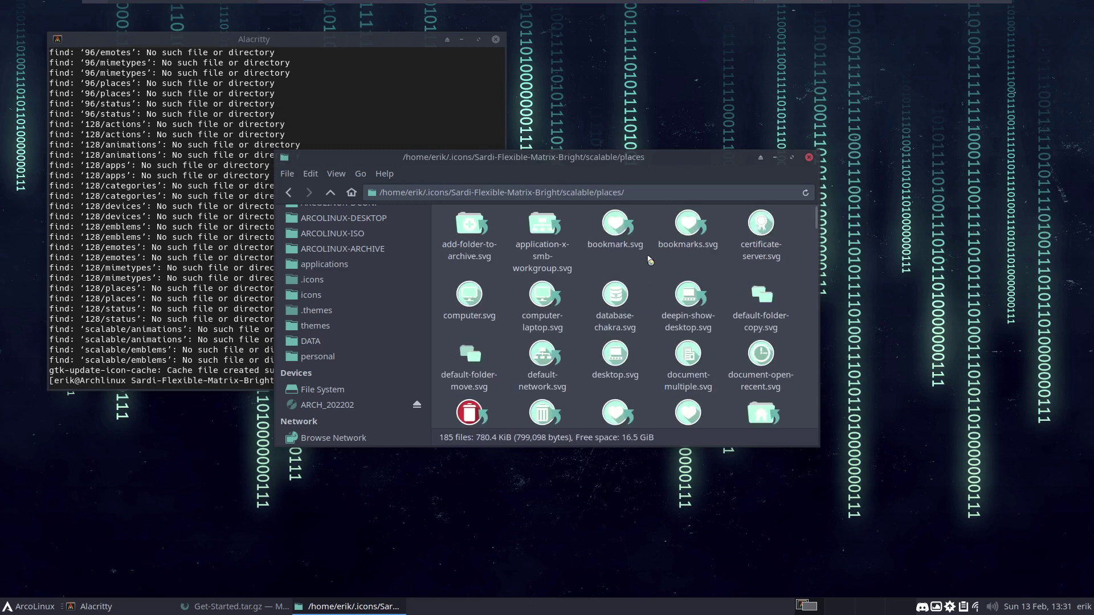
{"action": "scroll", "coordinate": [650, 261], "scroll_direction": "down", "scroll_amount": 1}
{"action": "scroll", "coordinate": [651, 260], "scroll_direction": "down", "scroll_amount": 12}
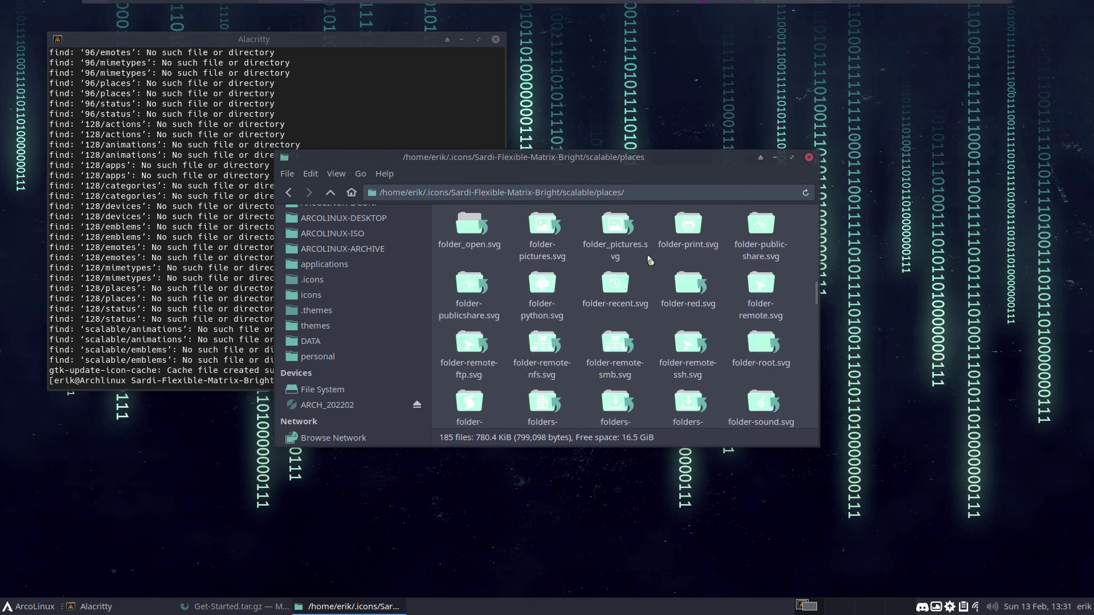
{"action": "scroll", "coordinate": [650, 260], "scroll_direction": "down", "scroll_amount": 10}
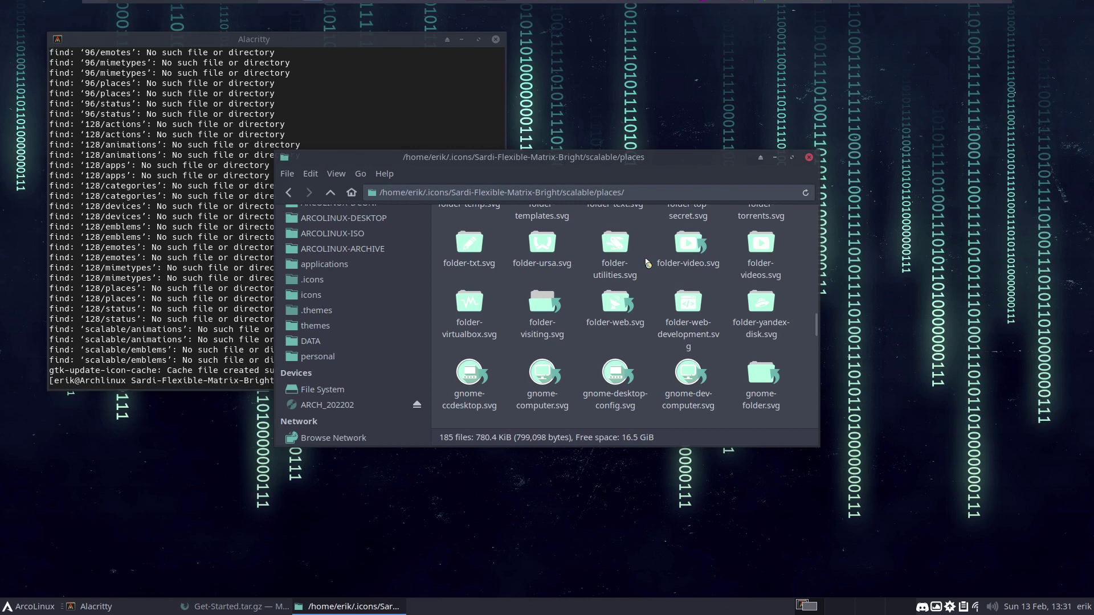
{"action": "left_click", "coordinate": [26, 606]}
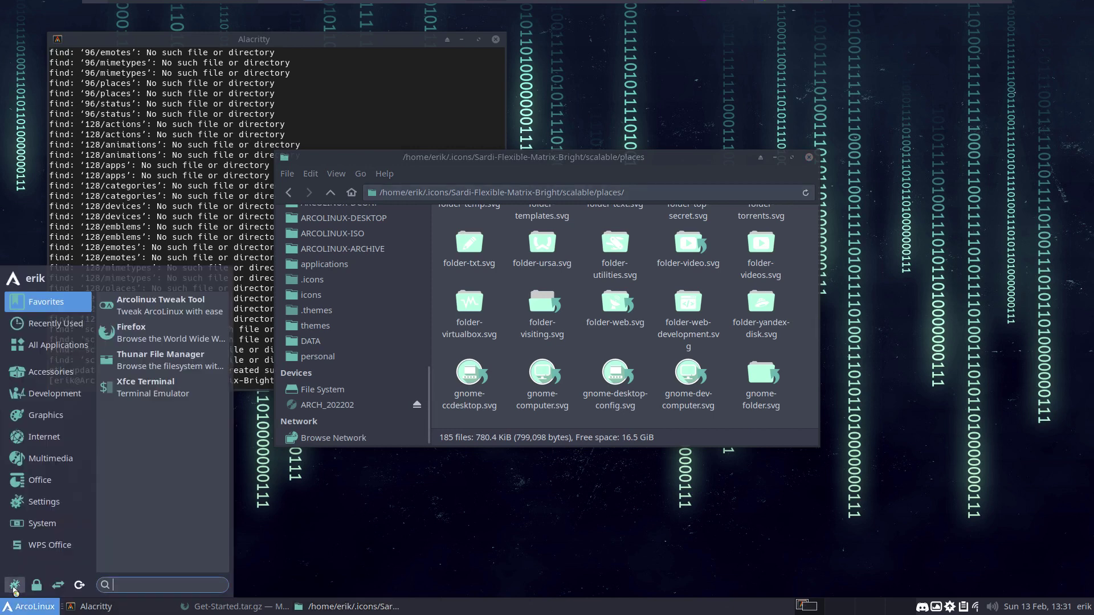
Step: Choose Sardi Flexible Matrix Bright in Appearance's Icons list and close the dialog
{"action": "left_click", "coordinate": [15, 587]}
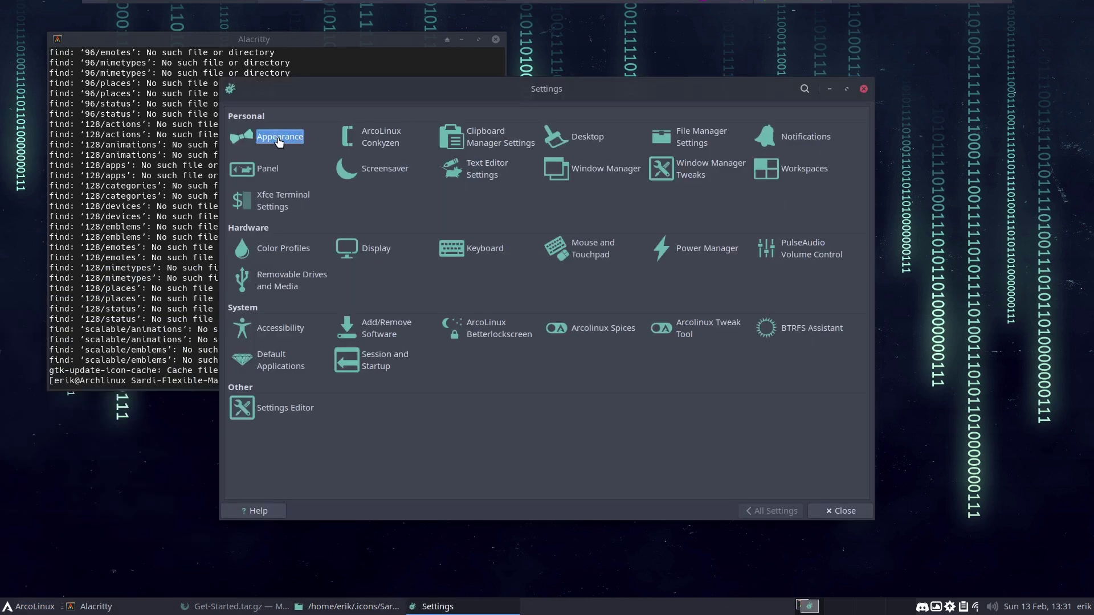
{"action": "left_click", "coordinate": [279, 139]}
{"action": "left_click", "coordinate": [268, 117]}
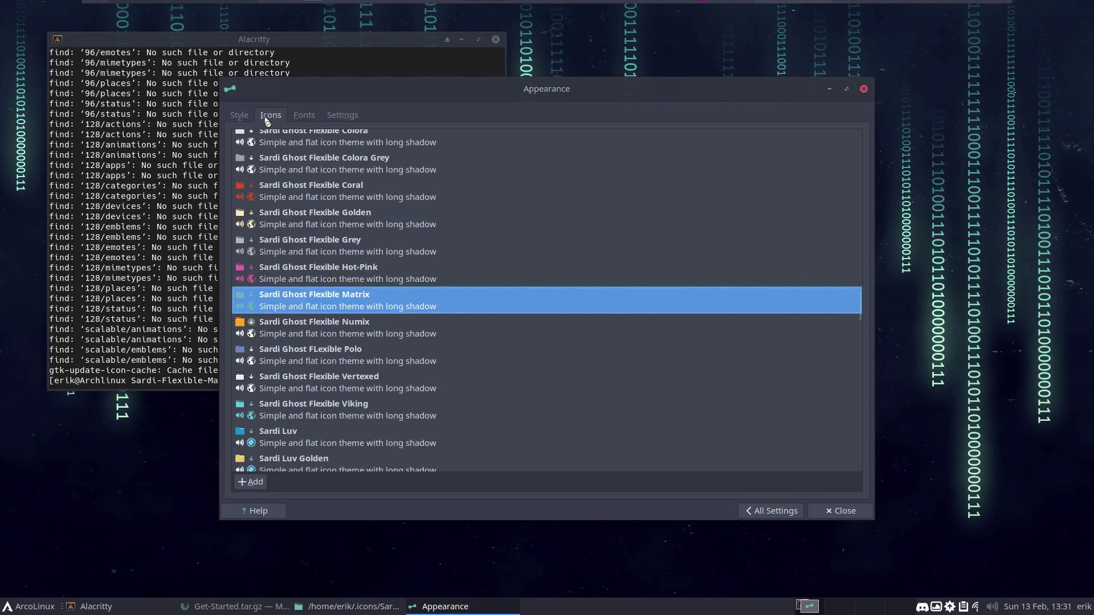
{"action": "scroll", "coordinate": [337, 350], "scroll_direction": "up", "scroll_amount": 10}
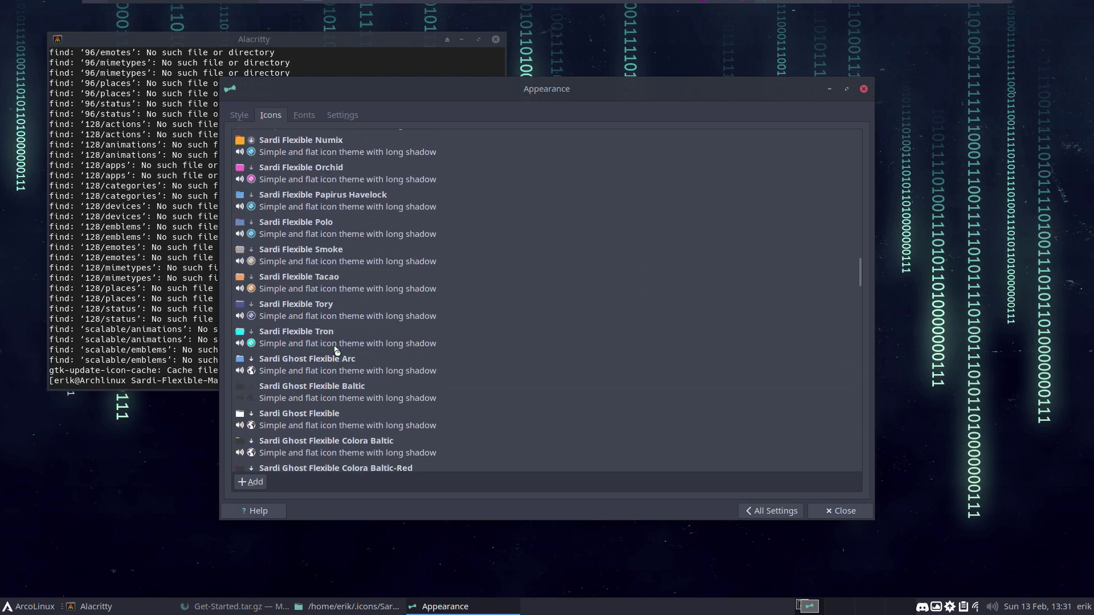
{"action": "scroll", "coordinate": [336, 350], "scroll_direction": "up", "scroll_amount": 4}
{"action": "left_click", "coordinate": [333, 220]}
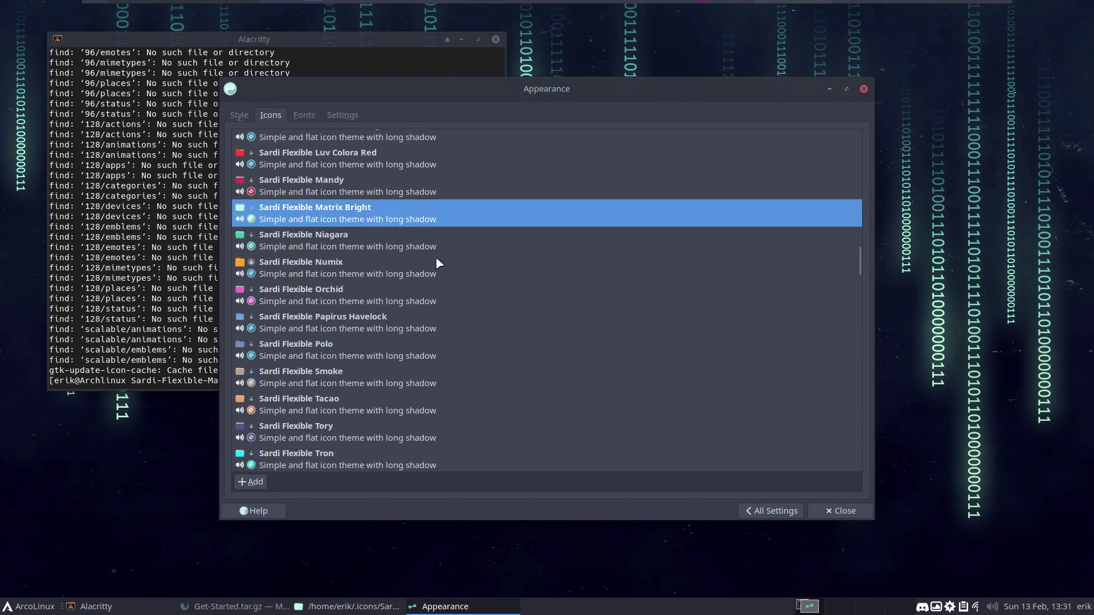
{"action": "left_click", "coordinate": [844, 511]}
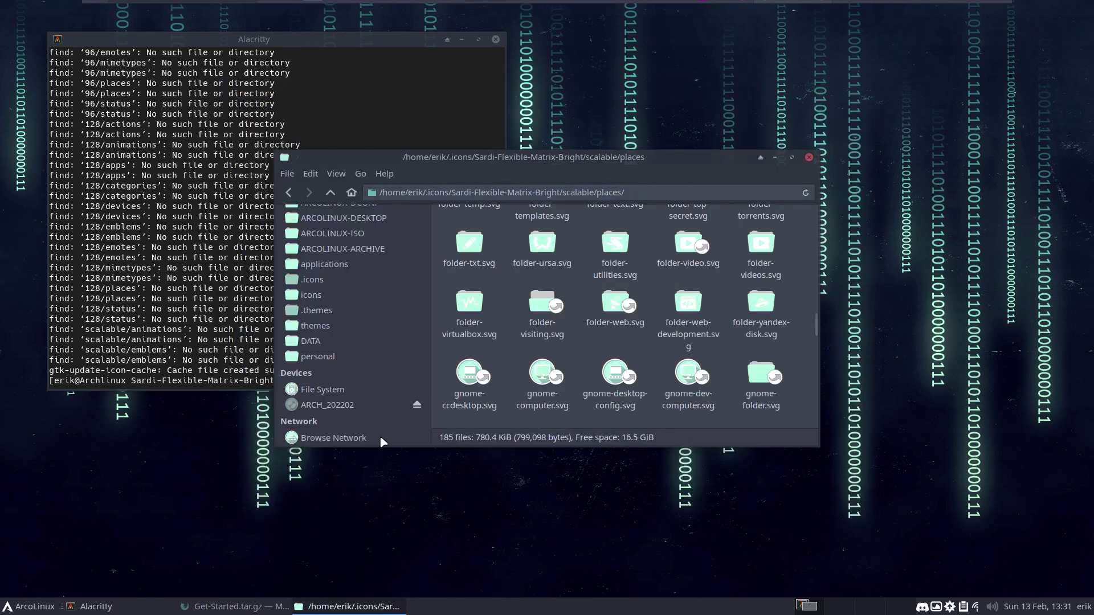
{"action": "left_click", "coordinate": [35, 606]}
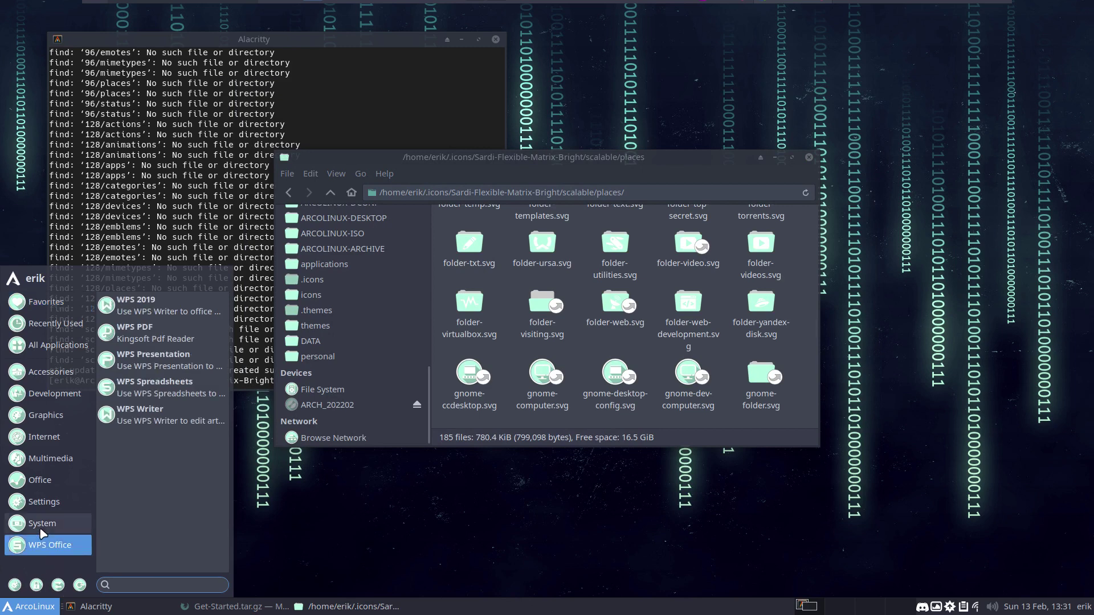
{"action": "mouse_move", "coordinate": [36, 470]}
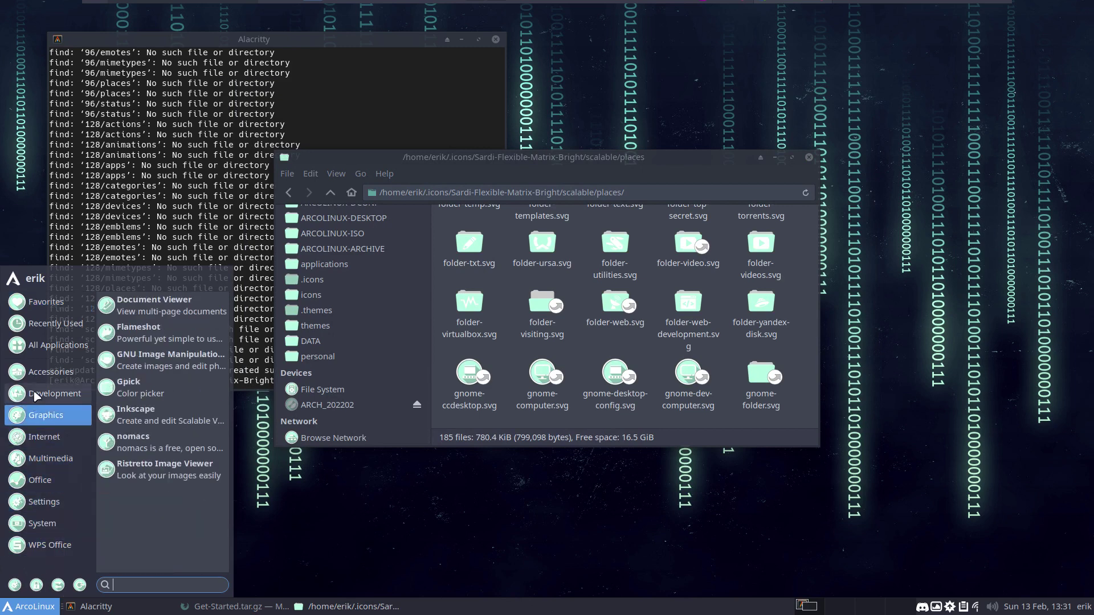
{"action": "mouse_move", "coordinate": [34, 318]}
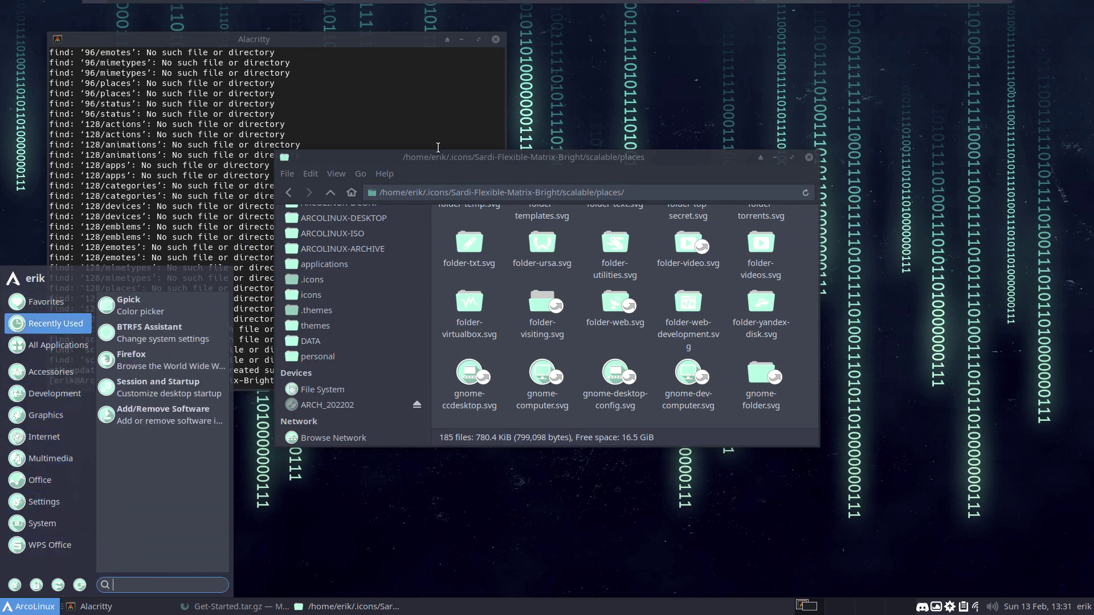
{"action": "left_click", "coordinate": [446, 163]}
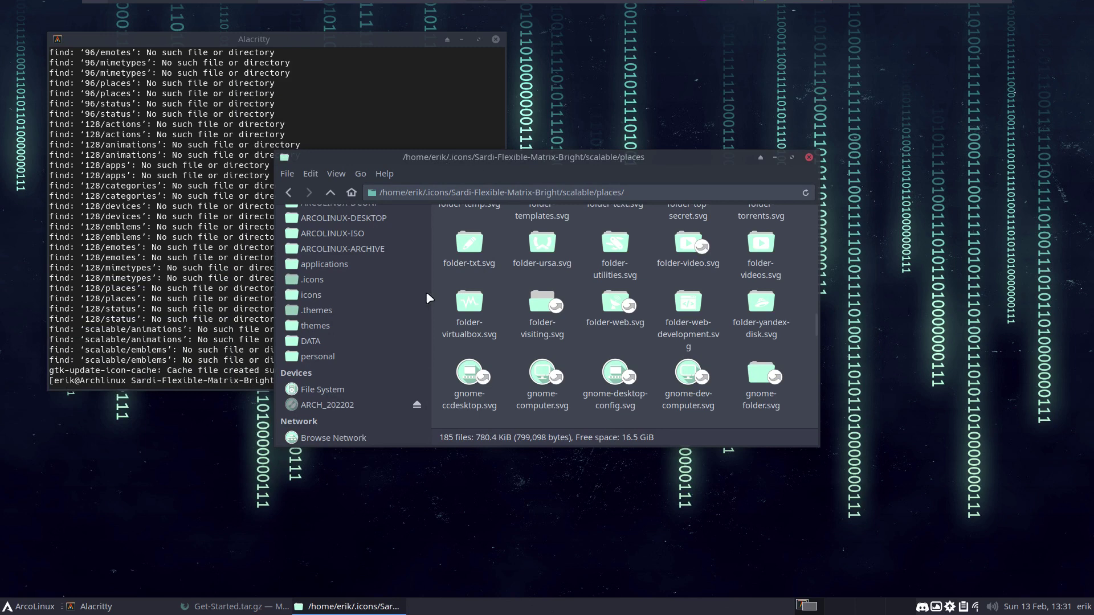
Step: Navigate back up to the system-wide icons folder /usr/share/icons
{"action": "left_click", "coordinate": [288, 192]}
{"action": "left_click", "coordinate": [288, 192]}
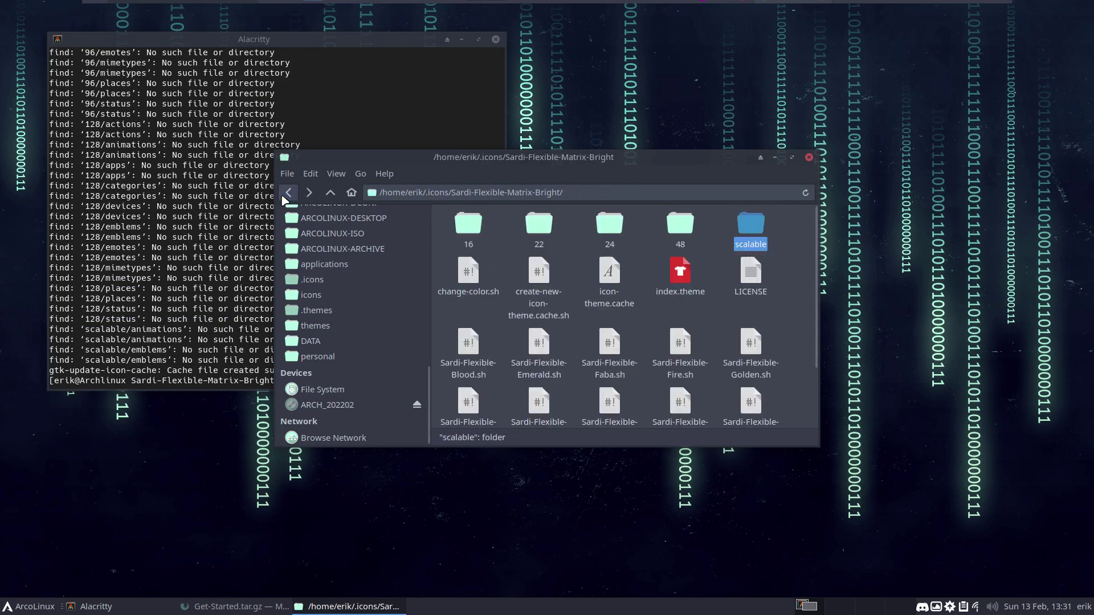
{"action": "left_click", "coordinate": [288, 192]}
{"action": "left_click", "coordinate": [287, 193]}
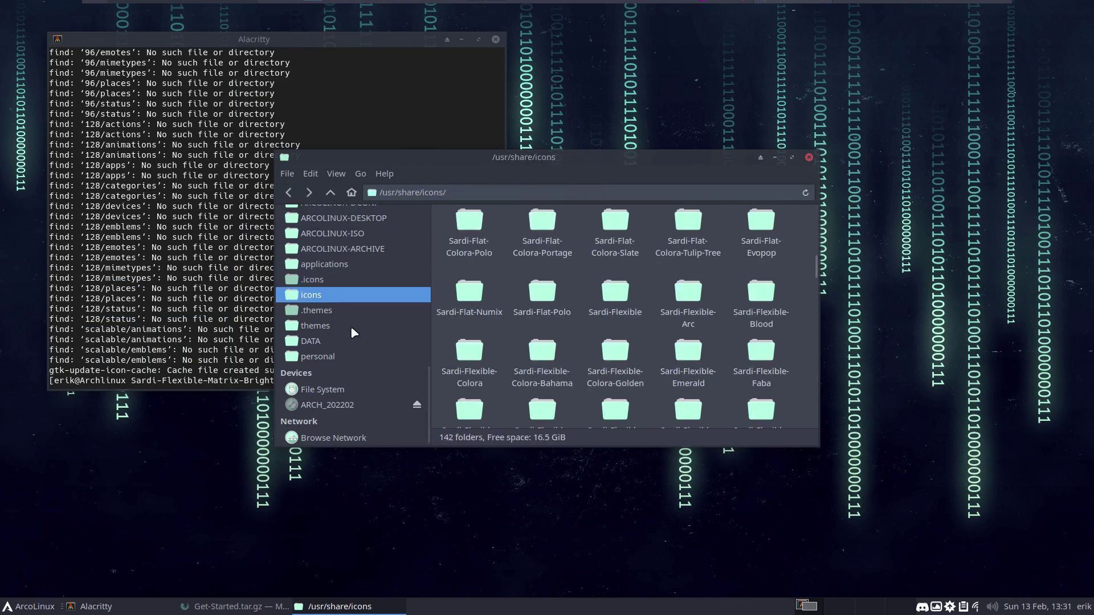
{"action": "left_click", "coordinate": [316, 280]}
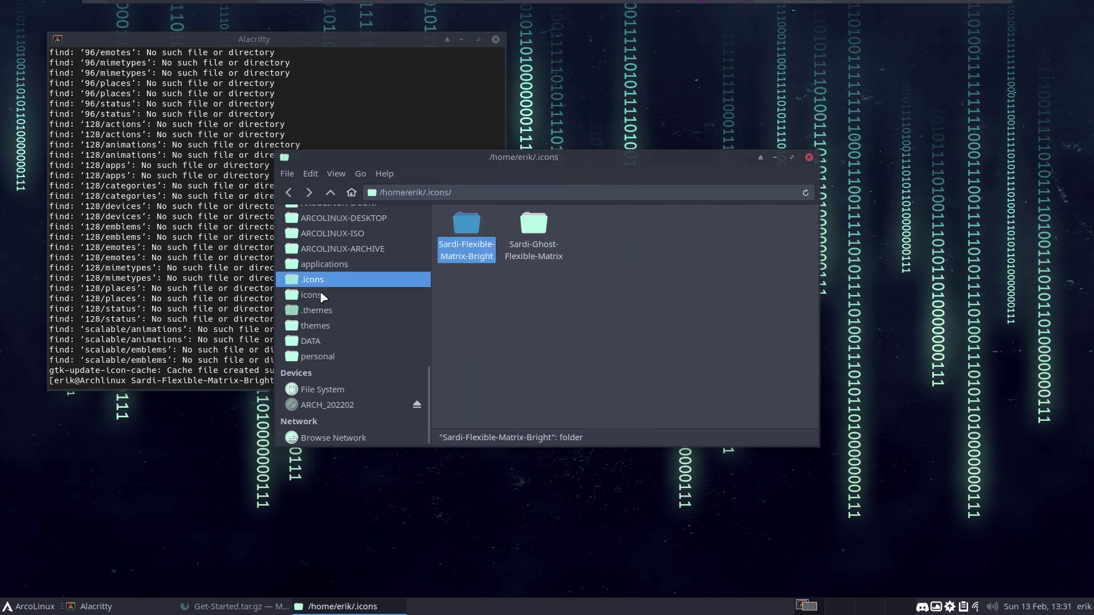
{"action": "left_click", "coordinate": [316, 294]}
Step: Select the Sardi-Ghost-Flexible folder, then open the personal ~/.icons folder
{"action": "scroll", "coordinate": [614, 341], "scroll_direction": "down", "scroll_amount": 1}
{"action": "scroll", "coordinate": [614, 371], "scroll_direction": "down", "scroll_amount": 7}
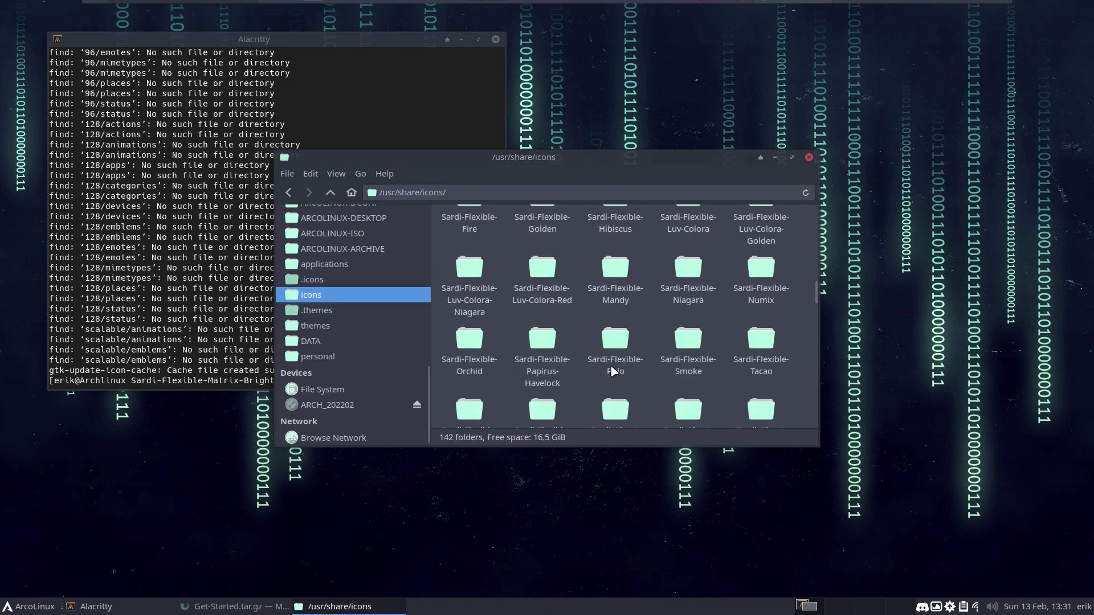
{"action": "scroll", "coordinate": [613, 371], "scroll_direction": "down", "scroll_amount": 1}
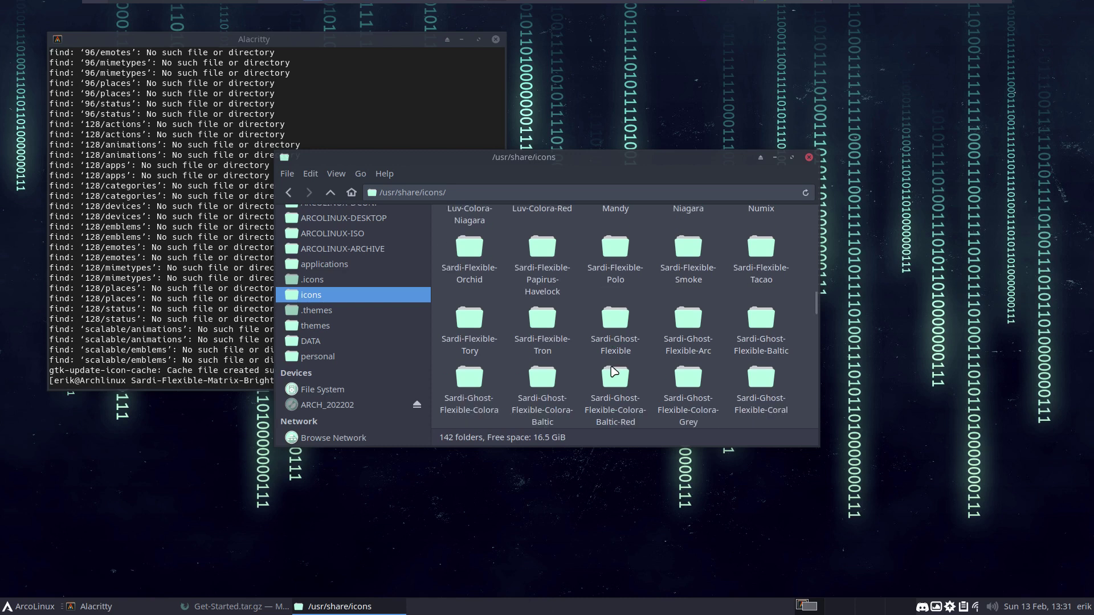
{"action": "scroll", "coordinate": [613, 371], "scroll_direction": "down", "scroll_amount": 1}
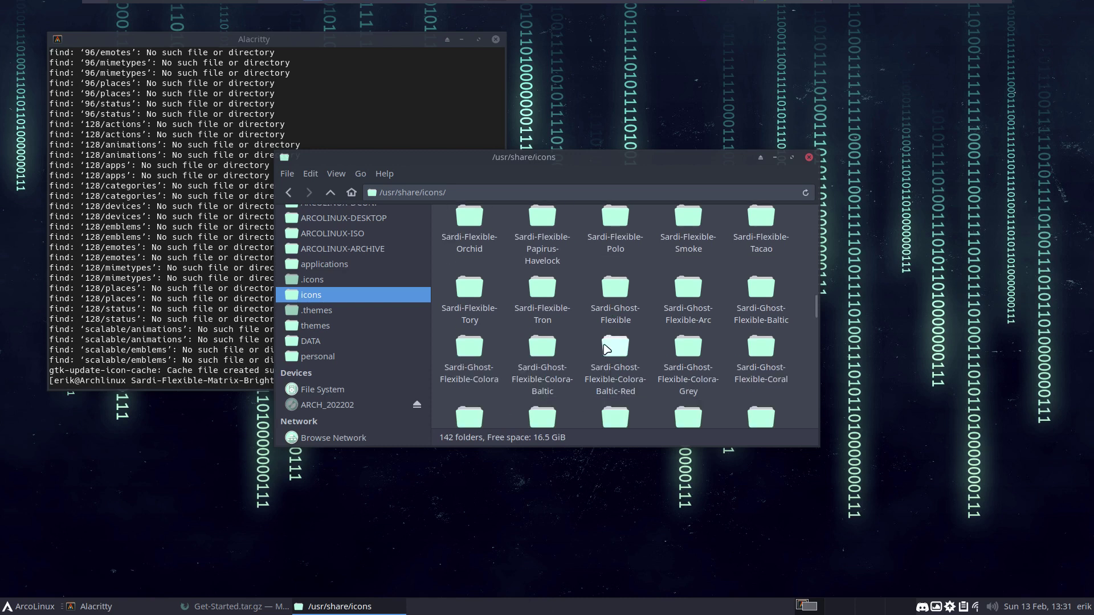
{"action": "left_click", "coordinate": [611, 287]}
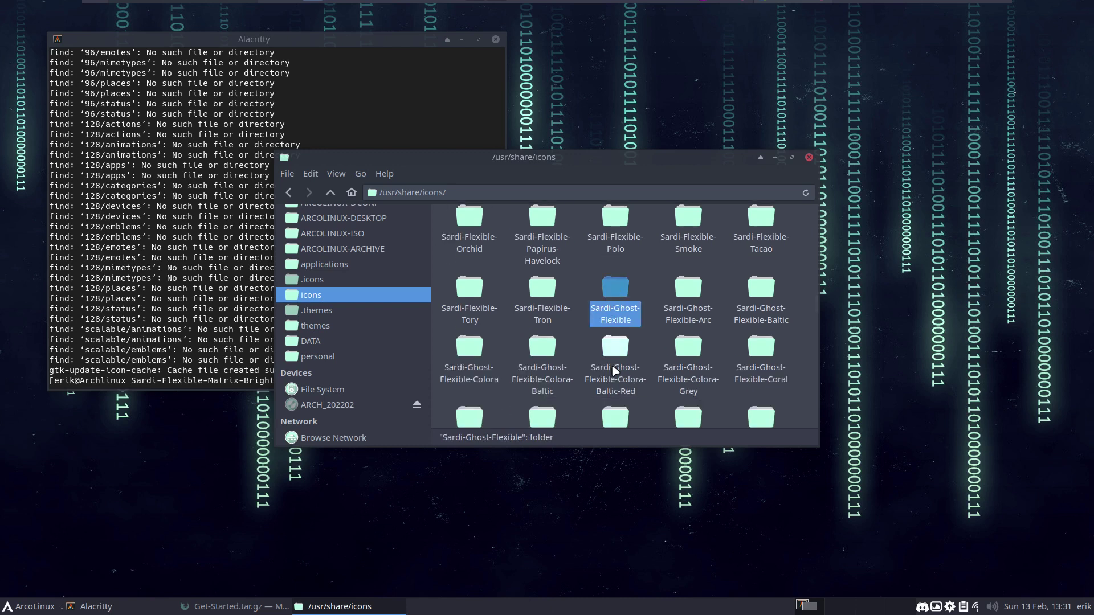
{"action": "scroll", "coordinate": [614, 371], "scroll_direction": "up", "scroll_amount": 2}
{"action": "left_click", "coordinate": [313, 281]}
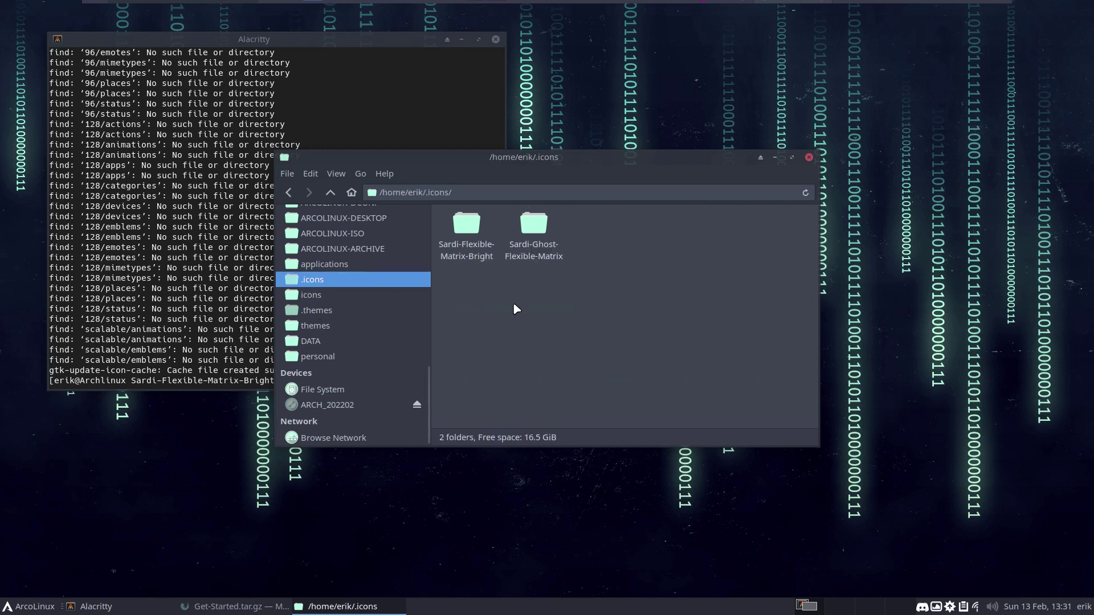
Step: Paste Sardi-Ghost-Flexible into ~/.icons, rename it Sardi-Ghost-Flexible-Matrix-Bright, and open it
{"action": "key", "text": "ctrl+v"}
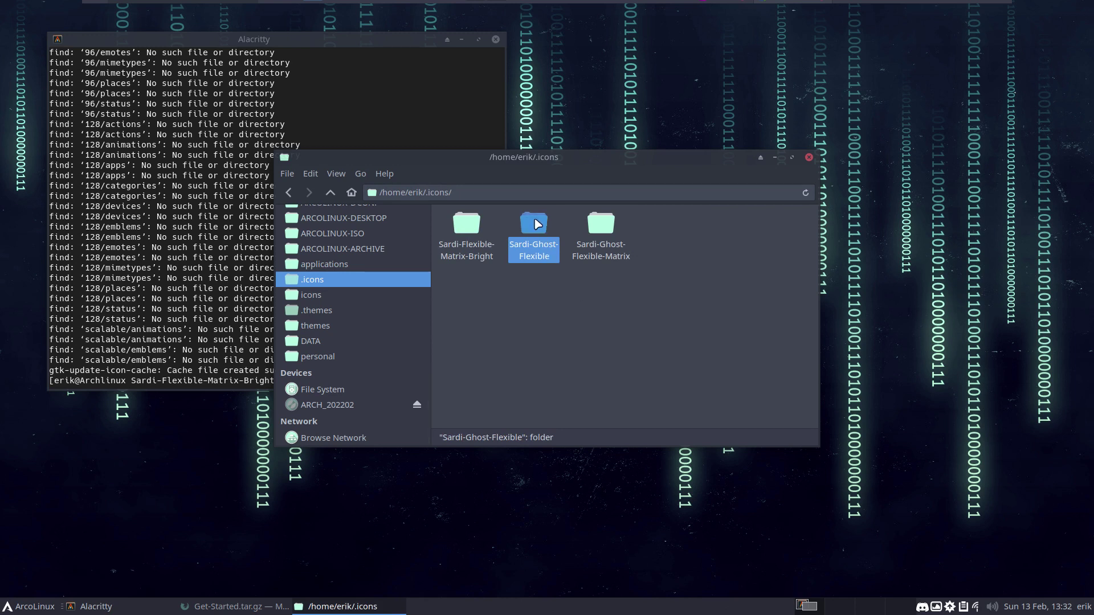
{"action": "key", "text": "F2"}
{"action": "key", "text": "End"}
{"action": "type", "text": "-M"}
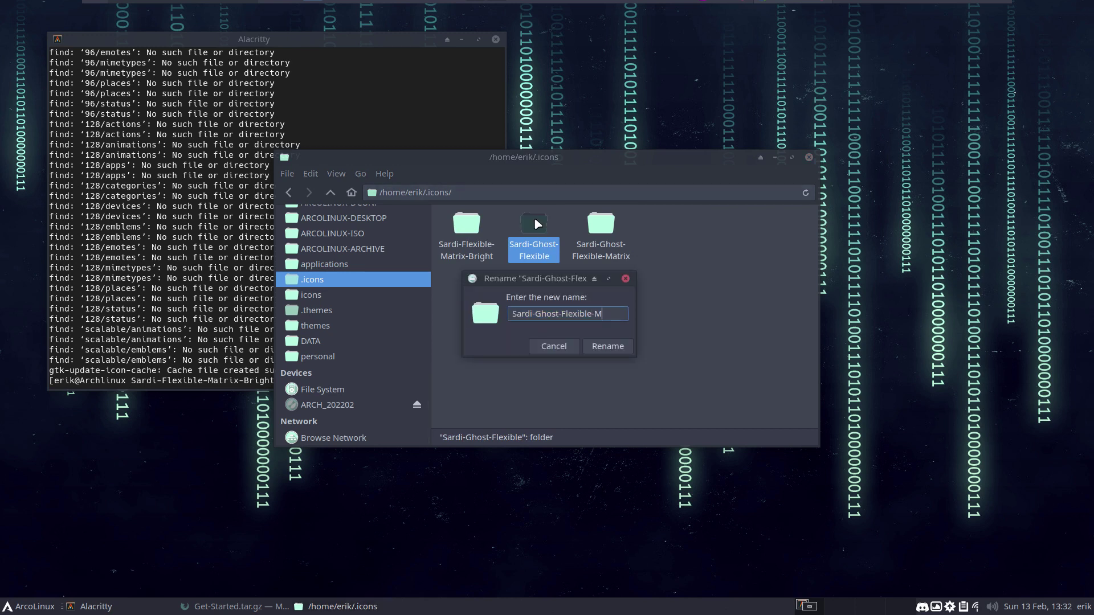
{"action": "type", "text": "atrix-bright"}
{"action": "key", "text": "Return"}
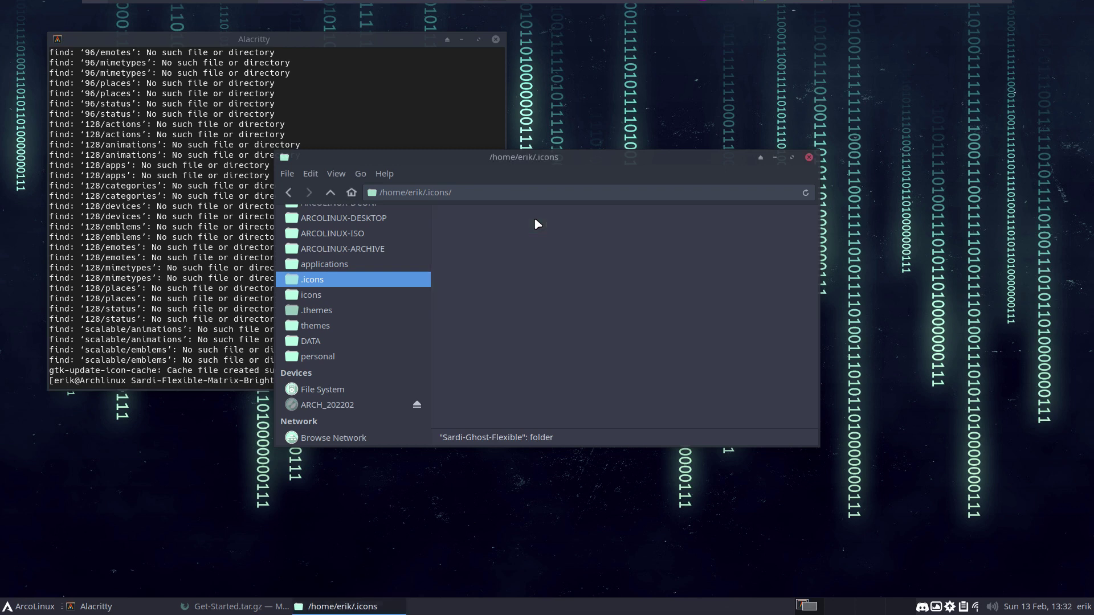
{"action": "key", "text": "F2"}
{"action": "key", "text": "Home"}
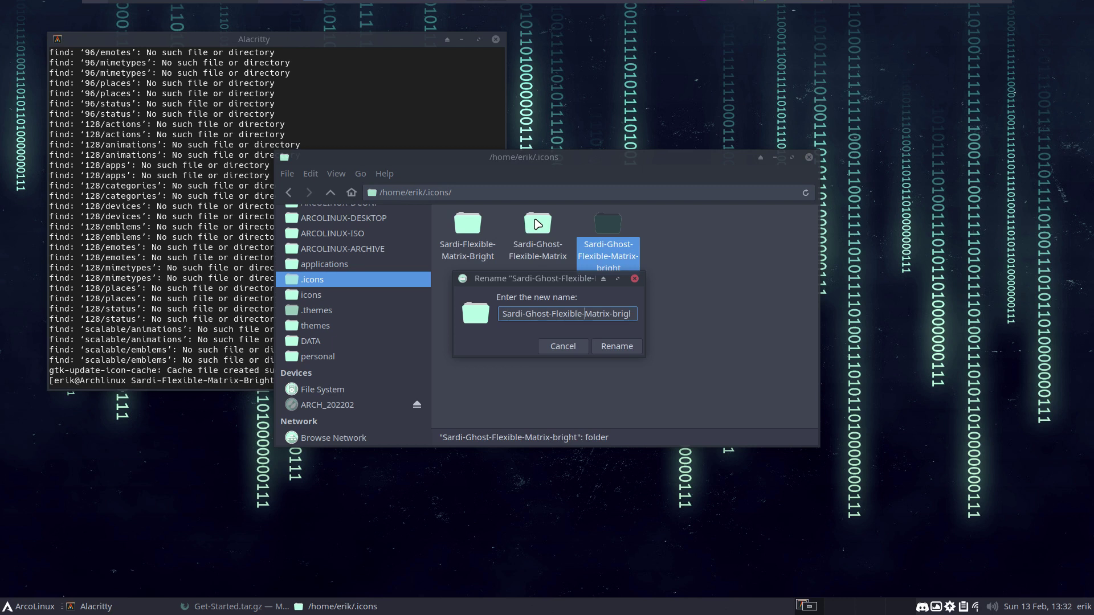
{"action": "type", "text": "B"}
{"action": "key", "text": "Return"}
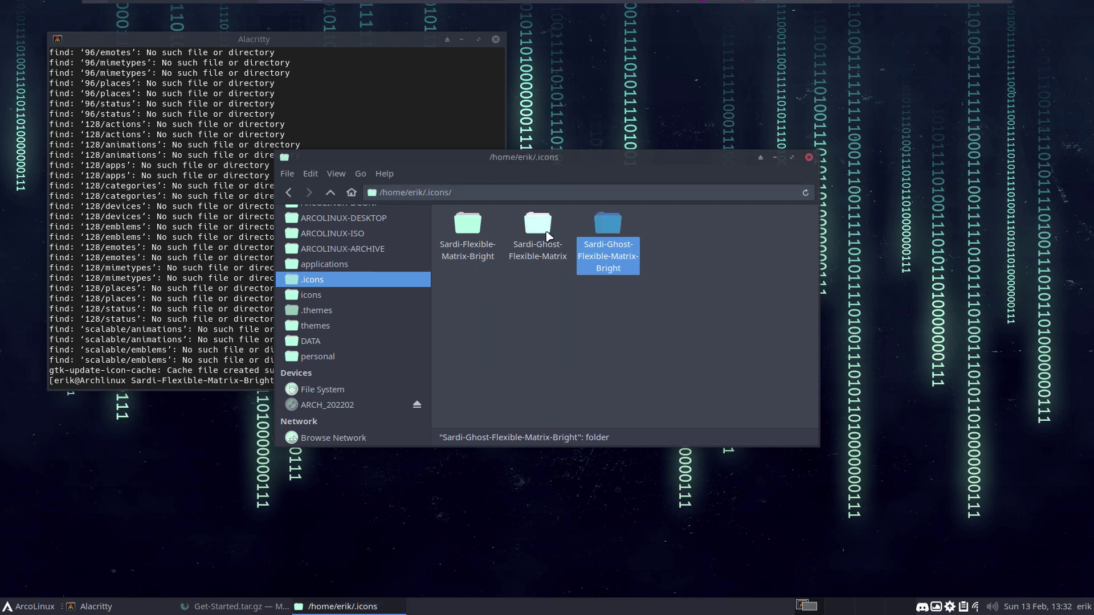
{"action": "double_click", "coordinate": [606, 228]}
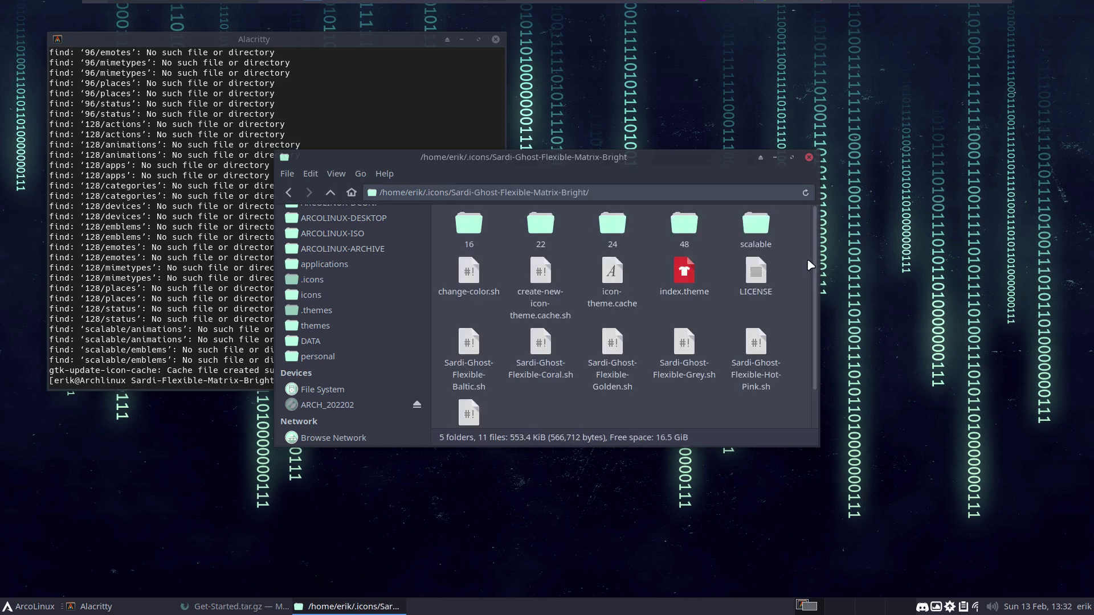
Step: Change index.theme's Name to Sardi Ghost Flexible Matrix Bright and save it
{"action": "left_click", "coordinate": [695, 279]}
{"action": "double_click", "coordinate": [696, 280]}
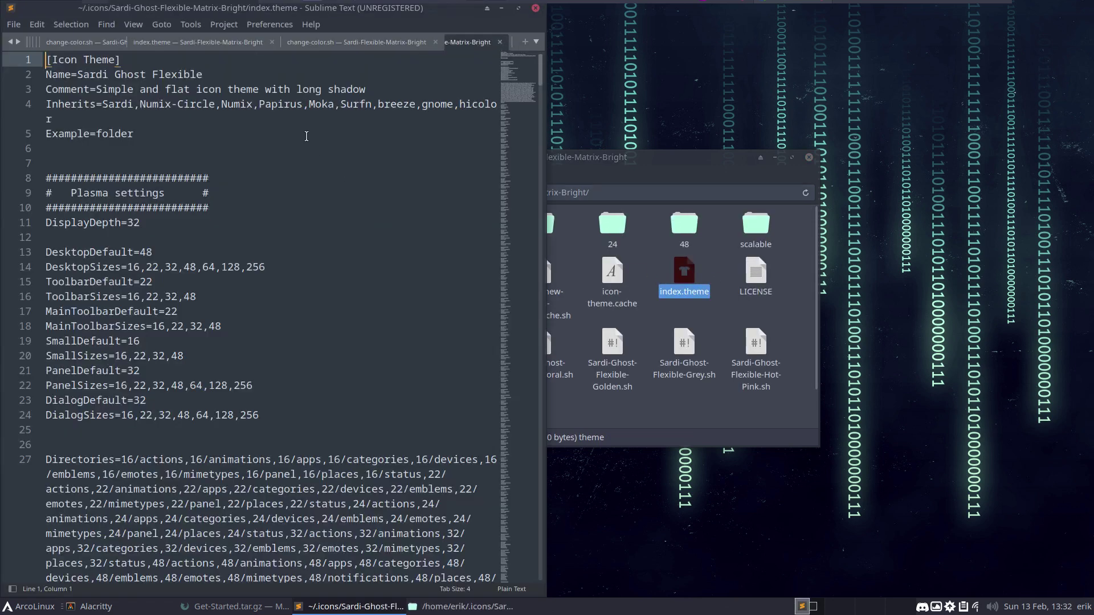
{"action": "left_click", "coordinate": [229, 76]}
{"action": "type", "text": "Matri"}
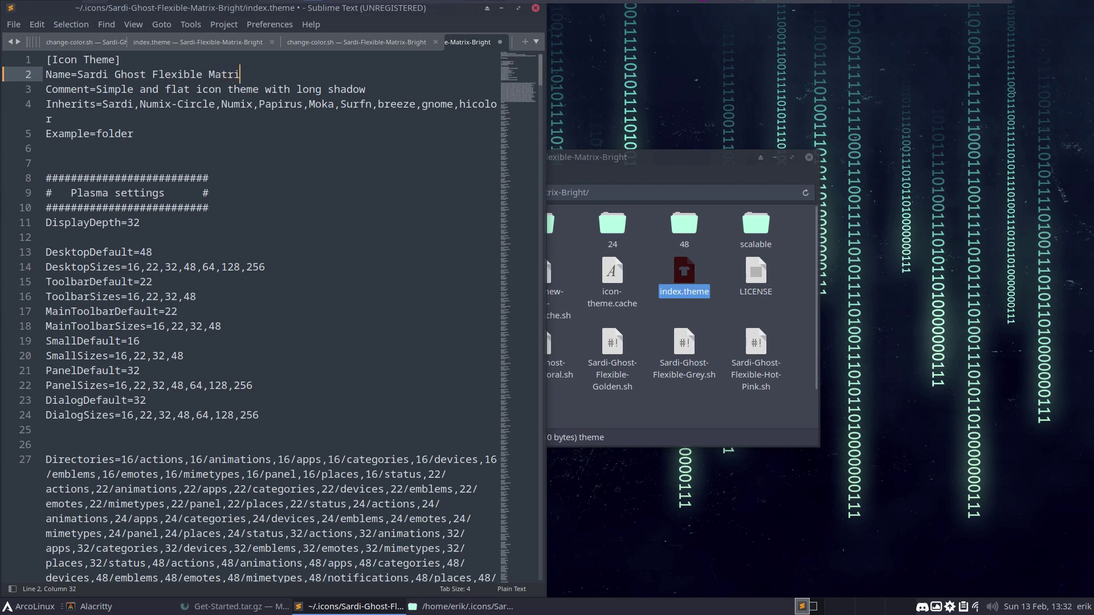
{"action": "type", "text": "x Bright"}
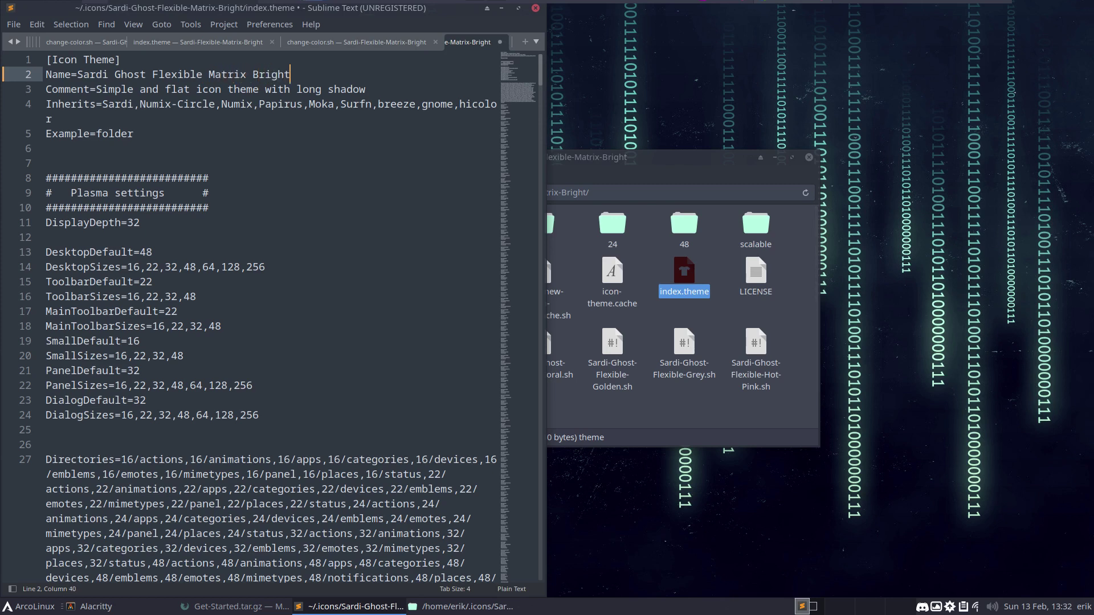
{"action": "key", "text": "ctrl+s"}
{"action": "key", "text": "ctrl+q"}
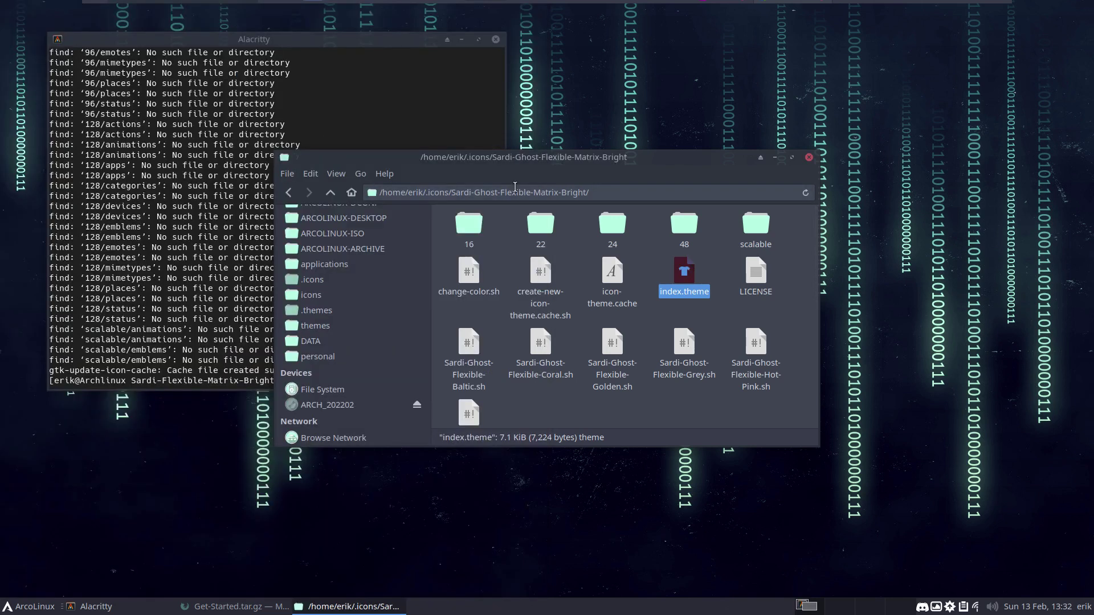
{"action": "left_click", "coordinate": [469, 269]}
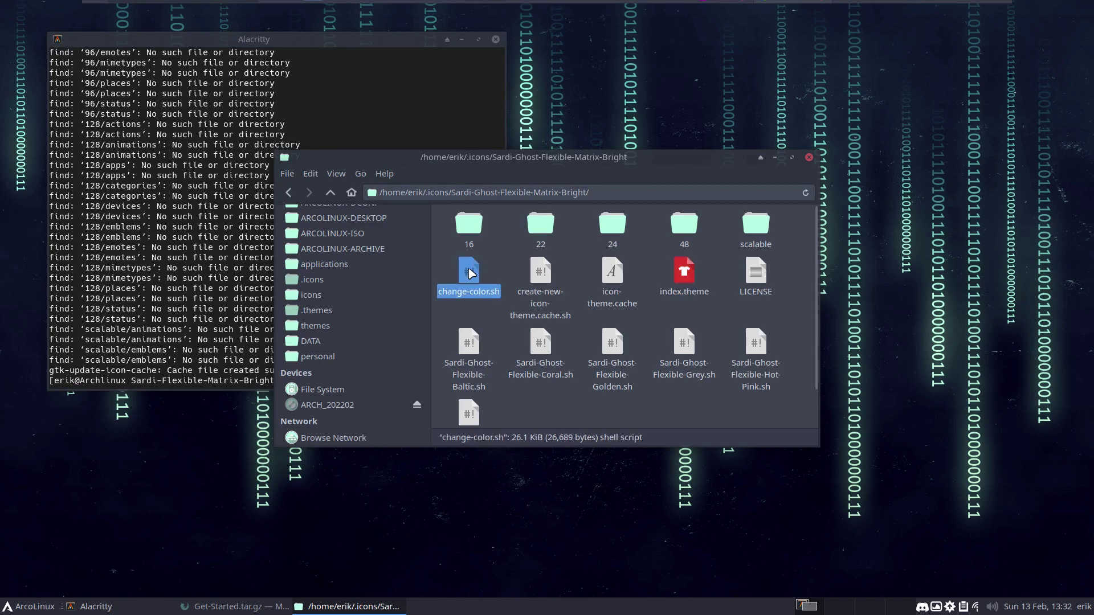
{"action": "left_click", "coordinate": [25, 608]}
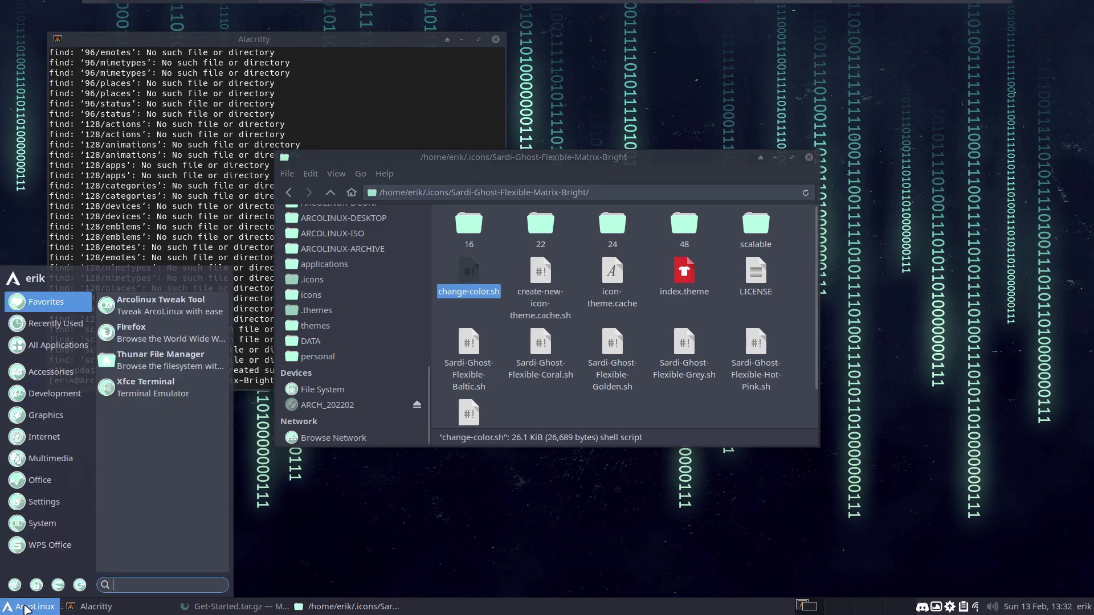
Step: Launch Gpick, copy Pale aqua's hex code #B5F9E2, and open change-color.sh for editing
{"action": "type", "text": "gpick"}
{"action": "key", "text": "Return"}
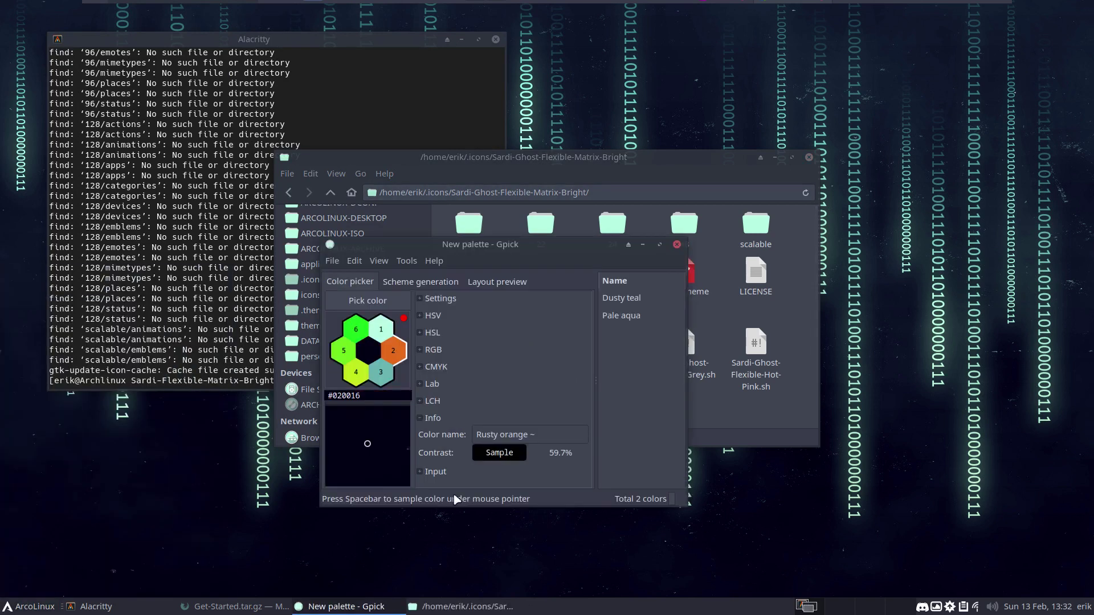
{"action": "left_click", "coordinate": [682, 314]}
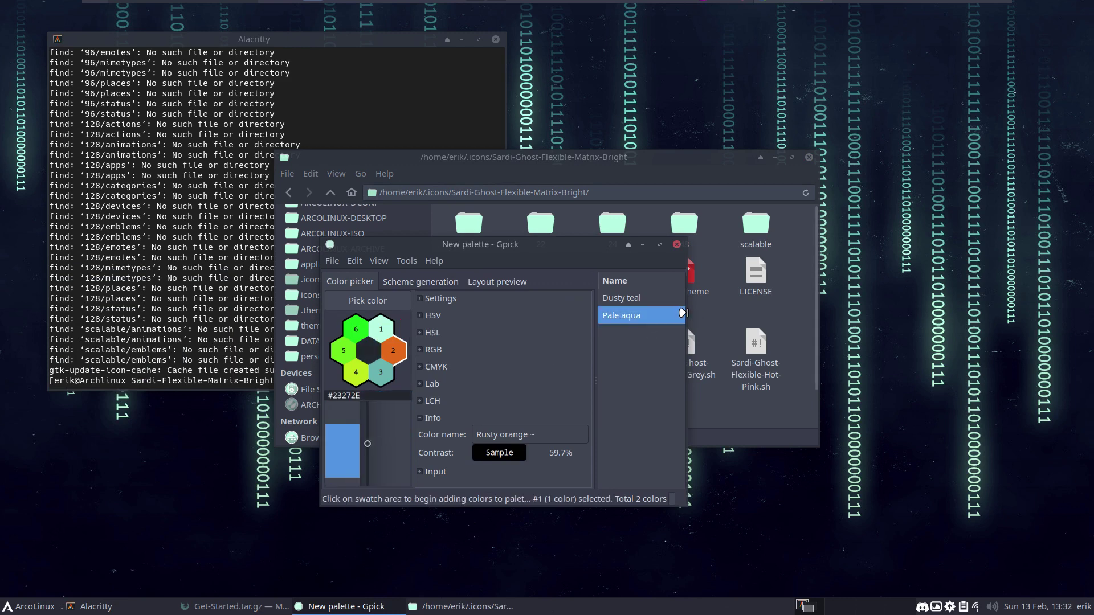
{"action": "right_click", "coordinate": [682, 313]}
{"action": "mouse_move", "coordinate": [769, 13]}
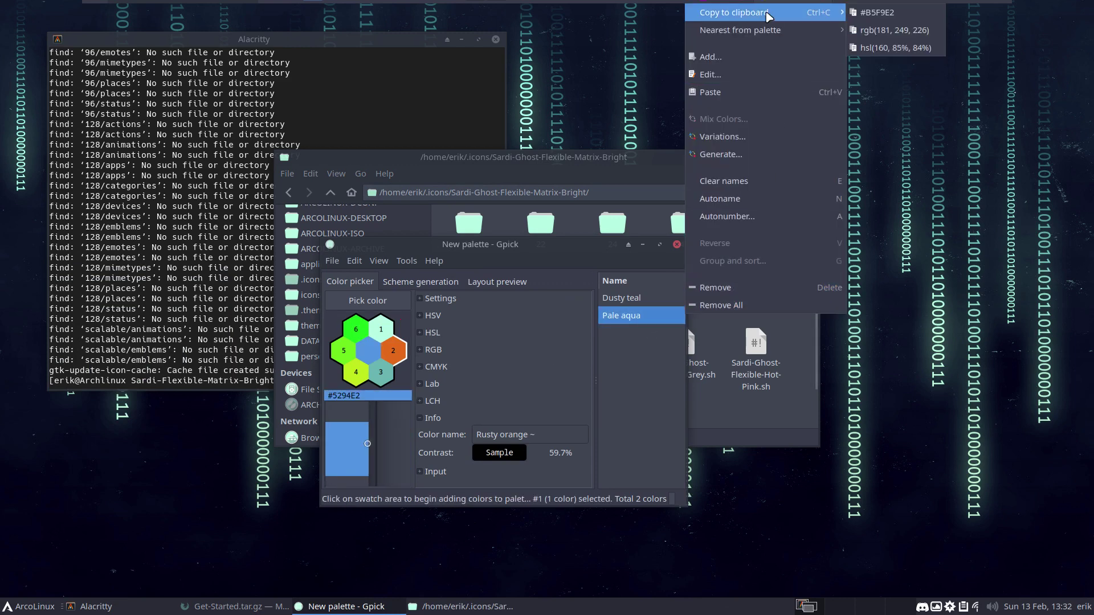
{"action": "left_click", "coordinate": [857, 12]}
{"action": "left_click", "coordinate": [570, 166]}
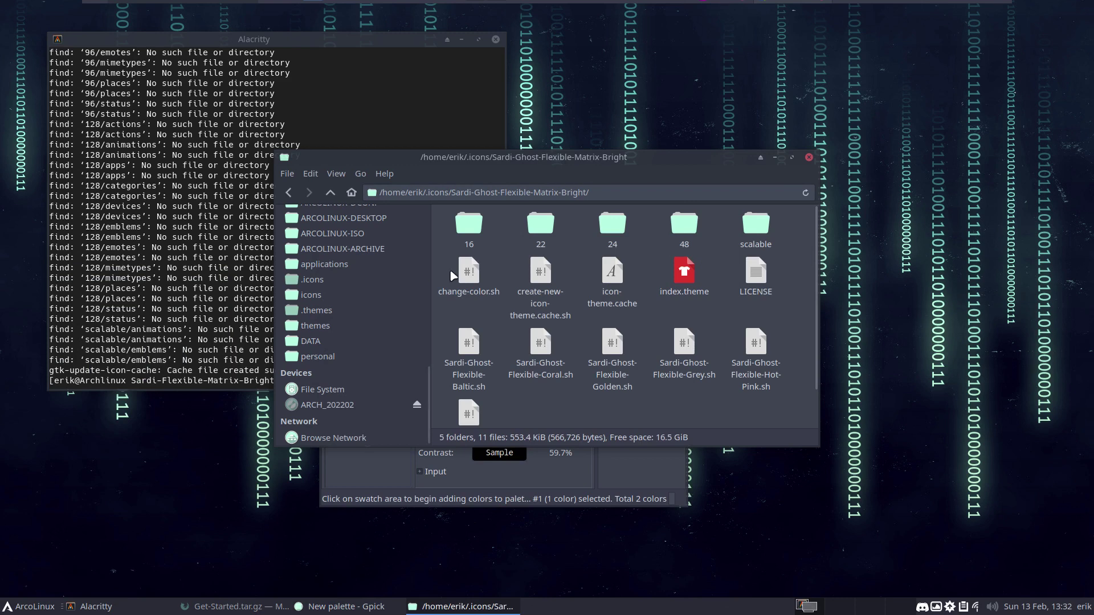
{"action": "double_click", "coordinate": [450, 275]}
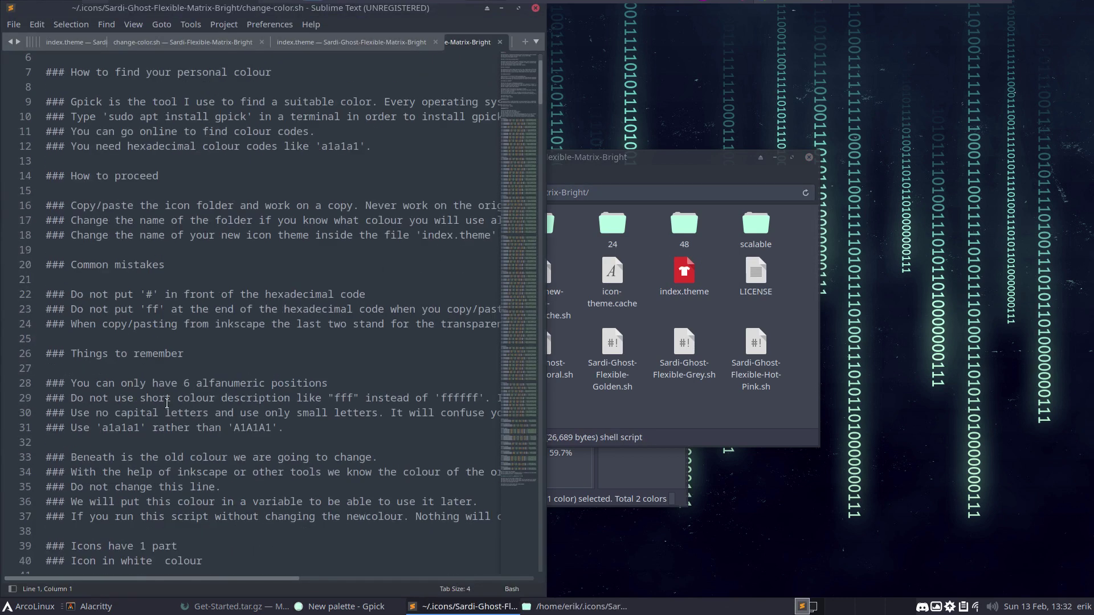
Step: Replace ffffff on the newcolour line with B5F9E2, without the #, then save and close the script
{"action": "scroll", "coordinate": [167, 403], "scroll_direction": "down", "scroll_amount": 10}
{"action": "double_click", "coordinate": [123, 249]}
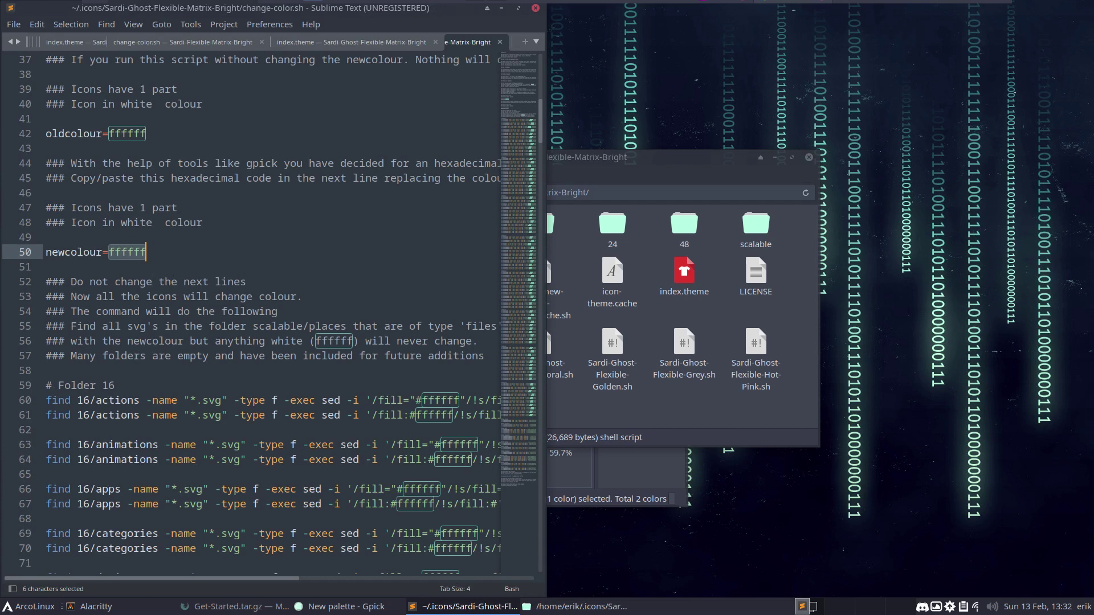
{"action": "key", "text": "ctrl+v"}
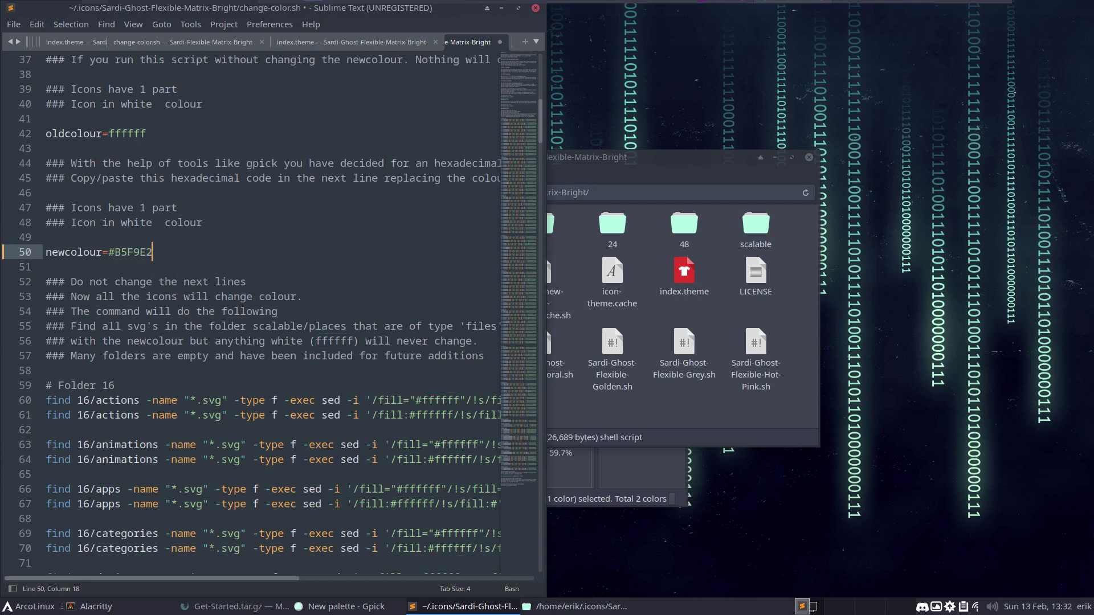
{"action": "left_click", "coordinate": [113, 254]}
{"action": "key", "text": "BackSpace"}
{"action": "key", "text": "ctrl+s"}
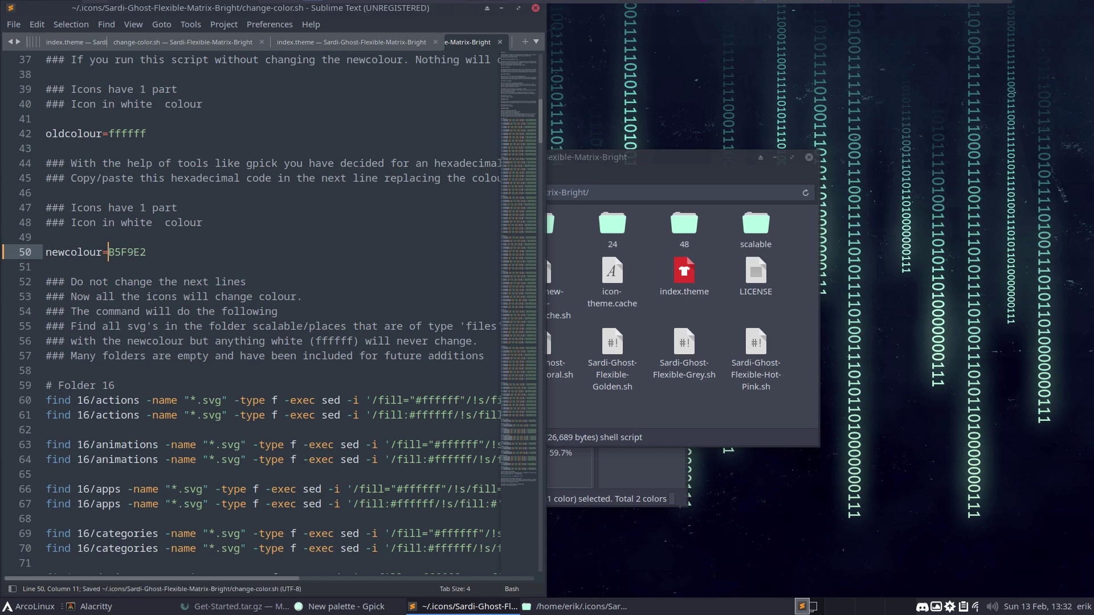
{"action": "left_click", "coordinate": [536, 8]}
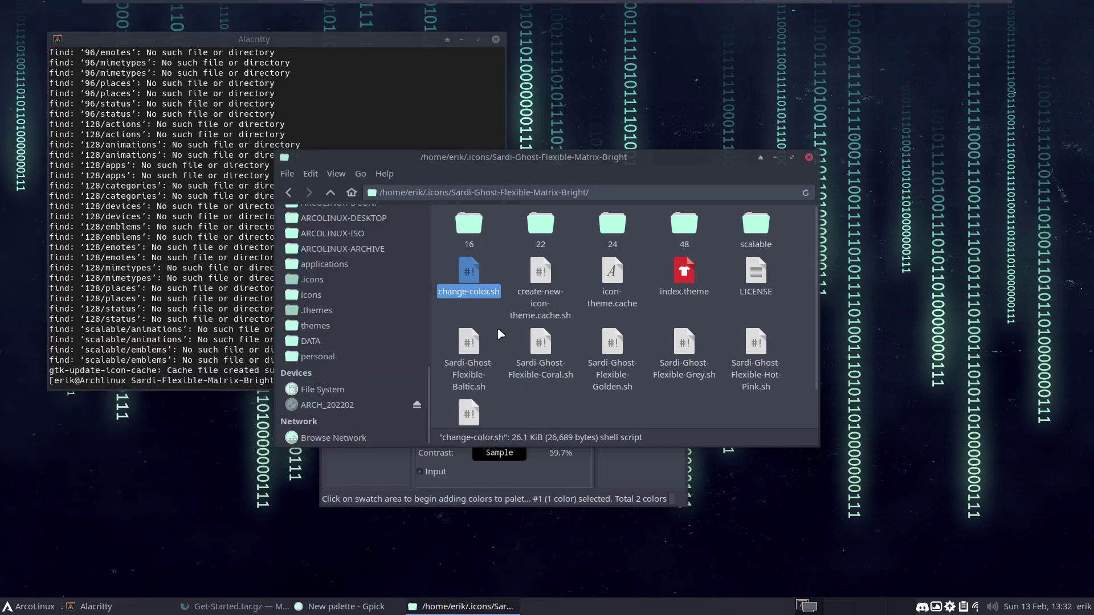
Step: Make change-color.sh executable from its right-click menu
{"action": "right_click", "coordinate": [511, 349]}
{"action": "left_click", "coordinate": [470, 280]}
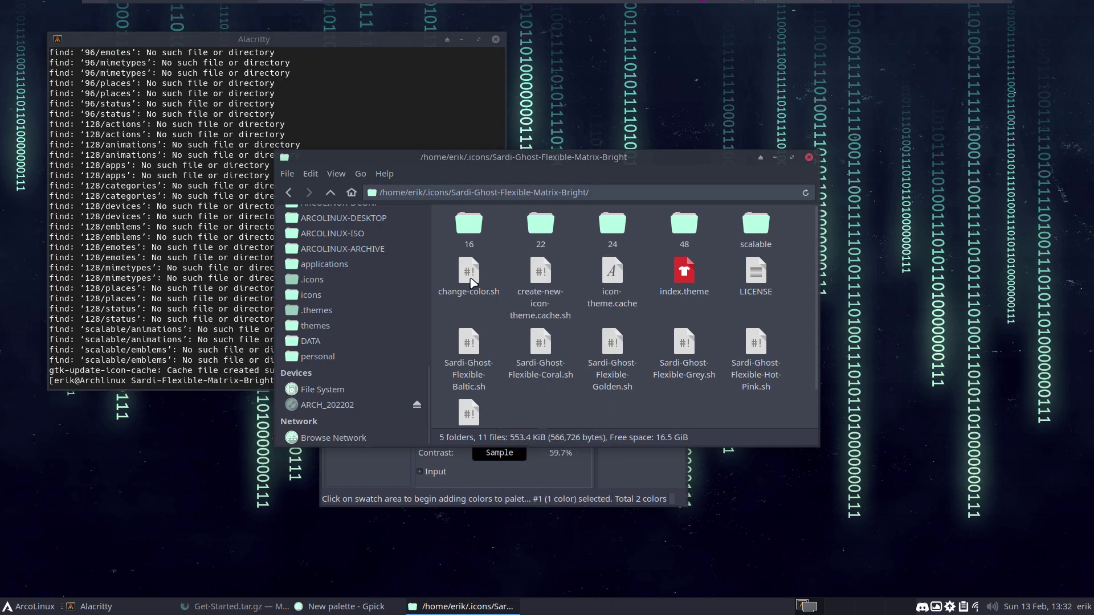
{"action": "right_click", "coordinate": [473, 279]}
{"action": "left_click", "coordinate": [519, 530]}
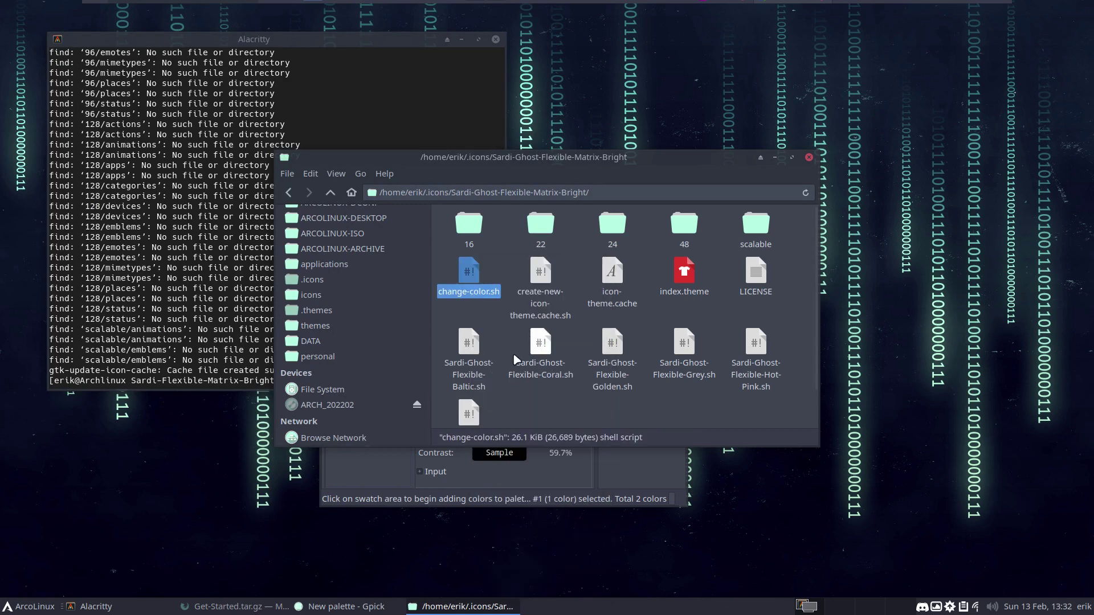
Step: Run ./change-color.sh in a terminal opened in this theme folder
{"action": "right_click", "coordinate": [491, 314]}
{"action": "left_click", "coordinate": [538, 330]}
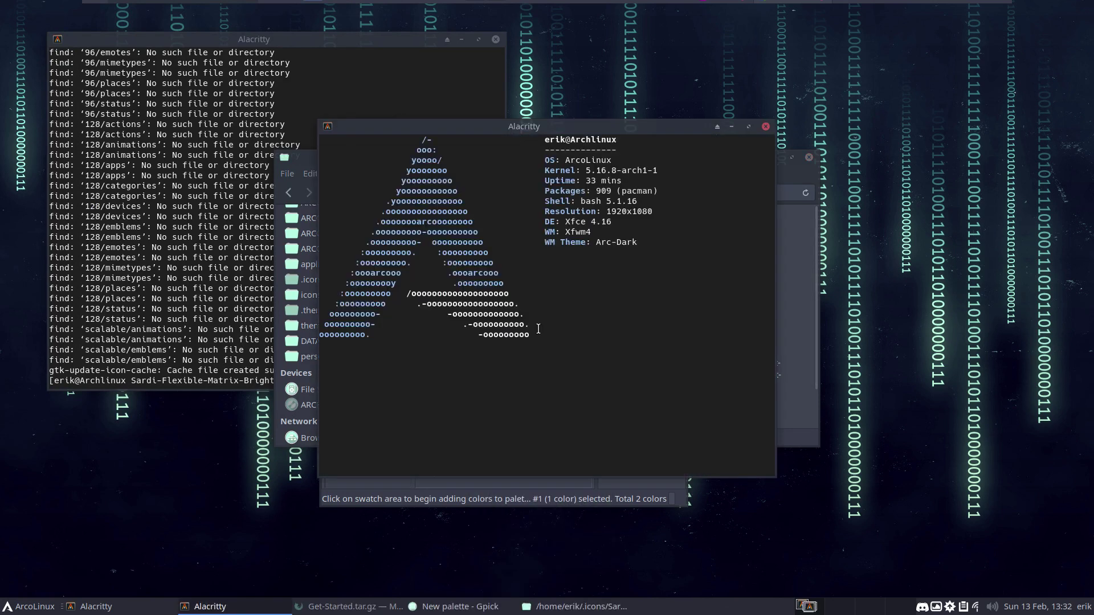
{"action": "type", "text": "./ch"}
{"action": "key", "text": "Tab"}
{"action": "key", "text": "Return"}
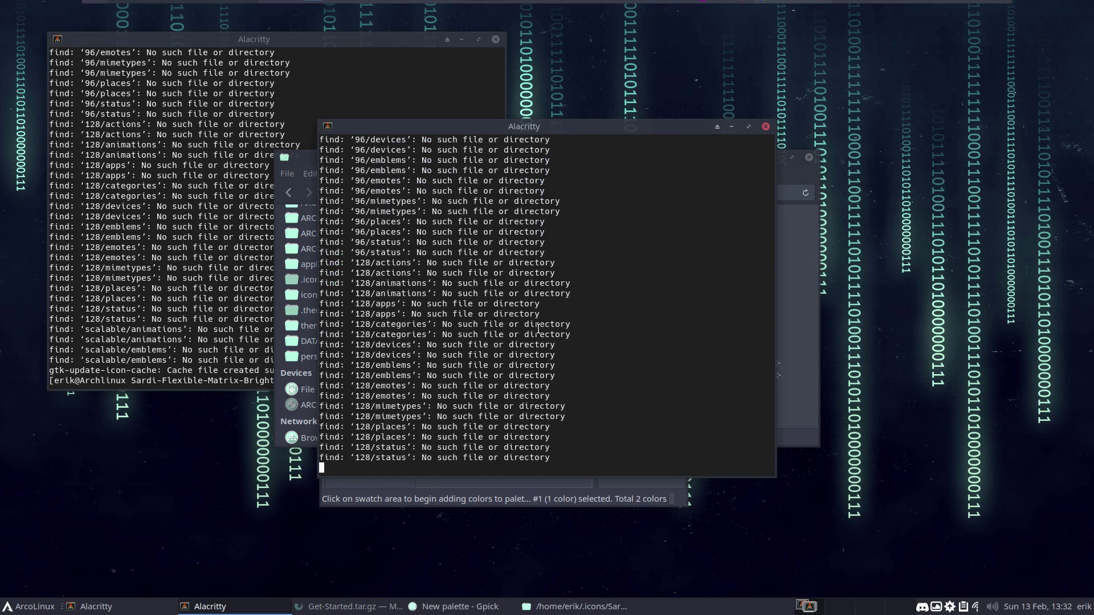
{"action": "left_click", "coordinate": [808, 239]}
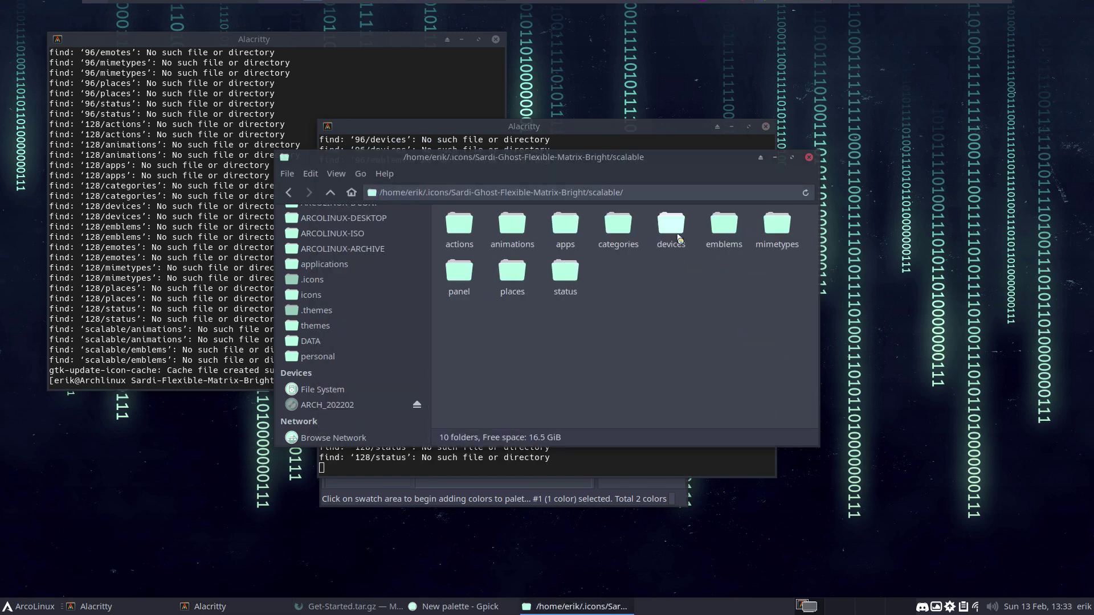
Step: Open the places folder to view the recoloured icons, and rearrange the windows
{"action": "left_click", "coordinate": [516, 278]}
{"action": "double_click", "coordinate": [516, 278]}
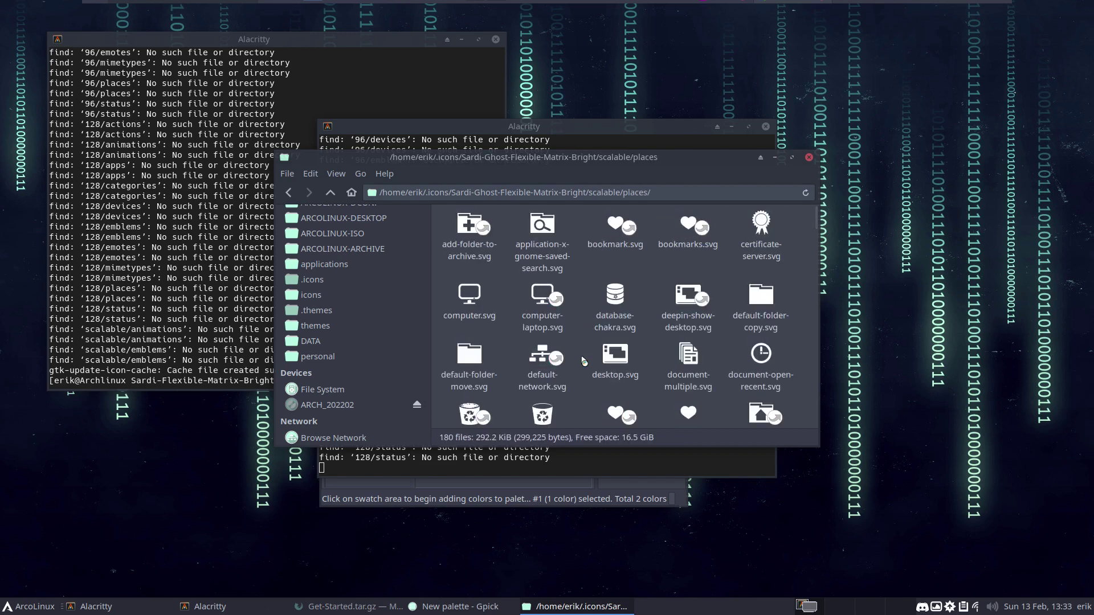
{"action": "left_click_drag", "start_coordinate": [586, 173], "coordinate": [715, 158]}
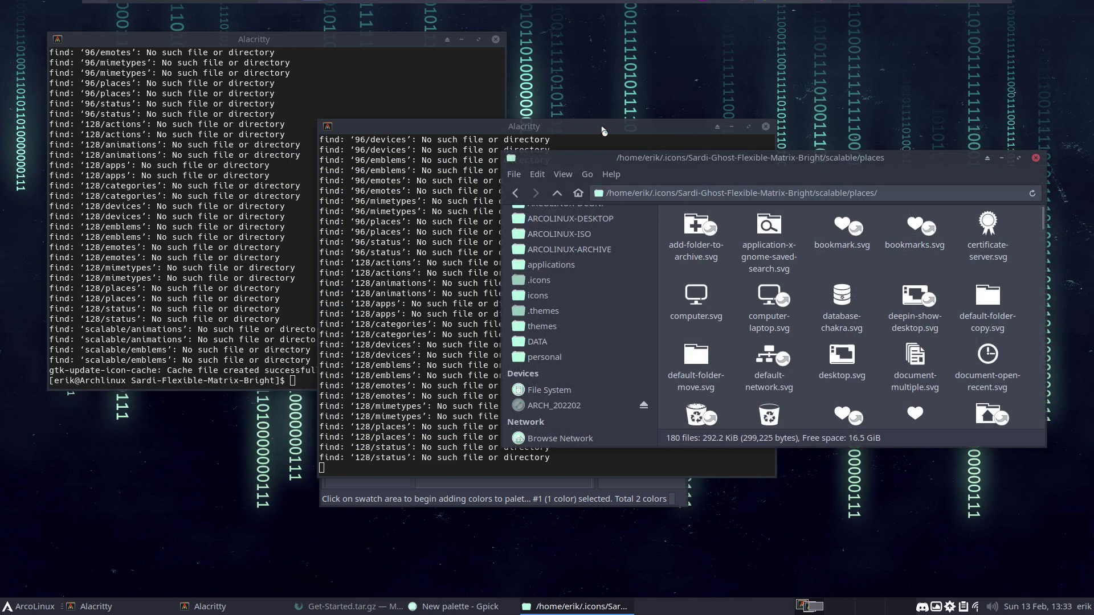
{"action": "left_click_drag", "start_coordinate": [604, 131], "coordinate": [332, 134]}
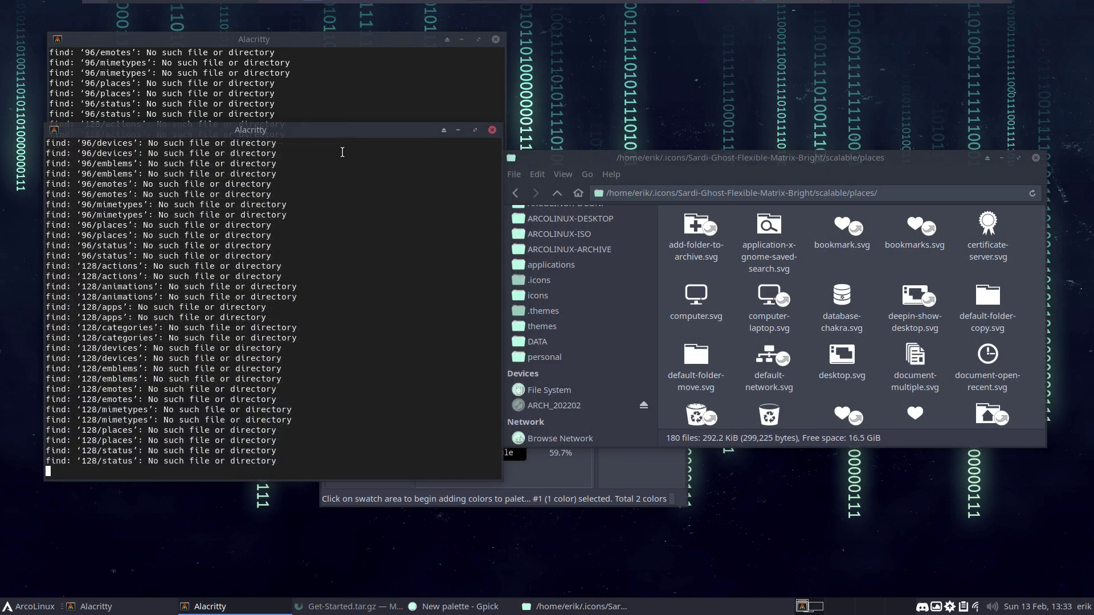
Step: Go up three levels back to the ~/.icons folder
{"action": "left_click", "coordinate": [557, 193]}
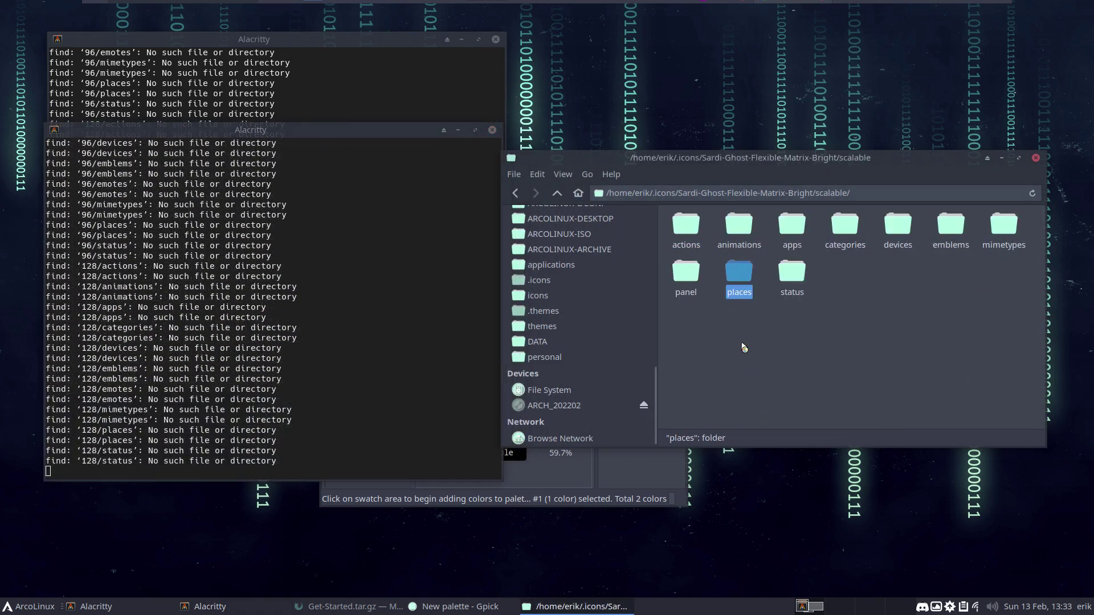
{"action": "left_click", "coordinate": [557, 192]}
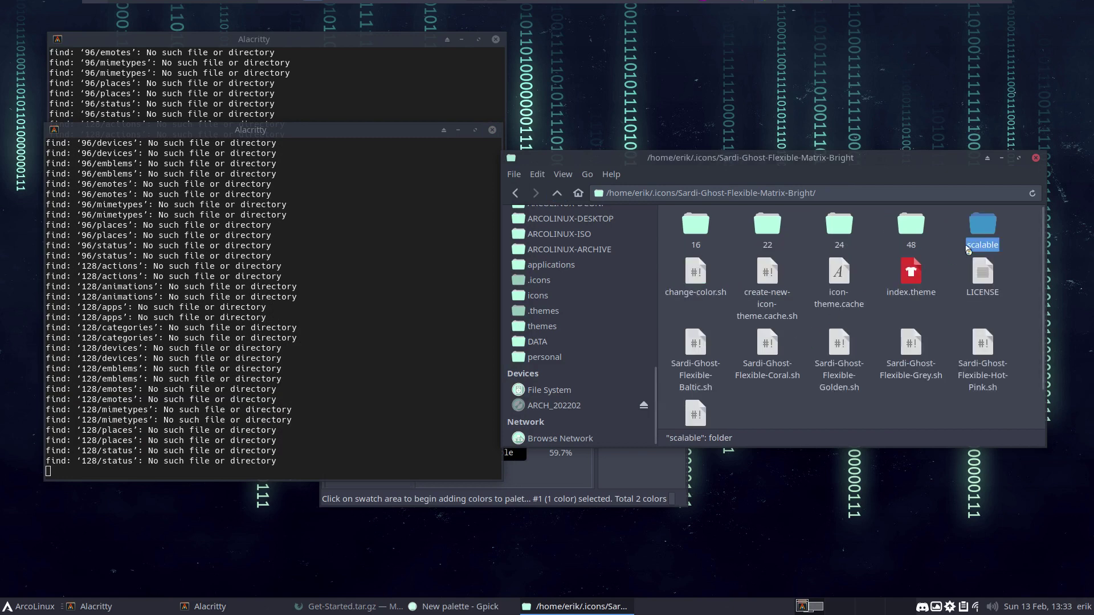
{"action": "left_click", "coordinate": [557, 192]}
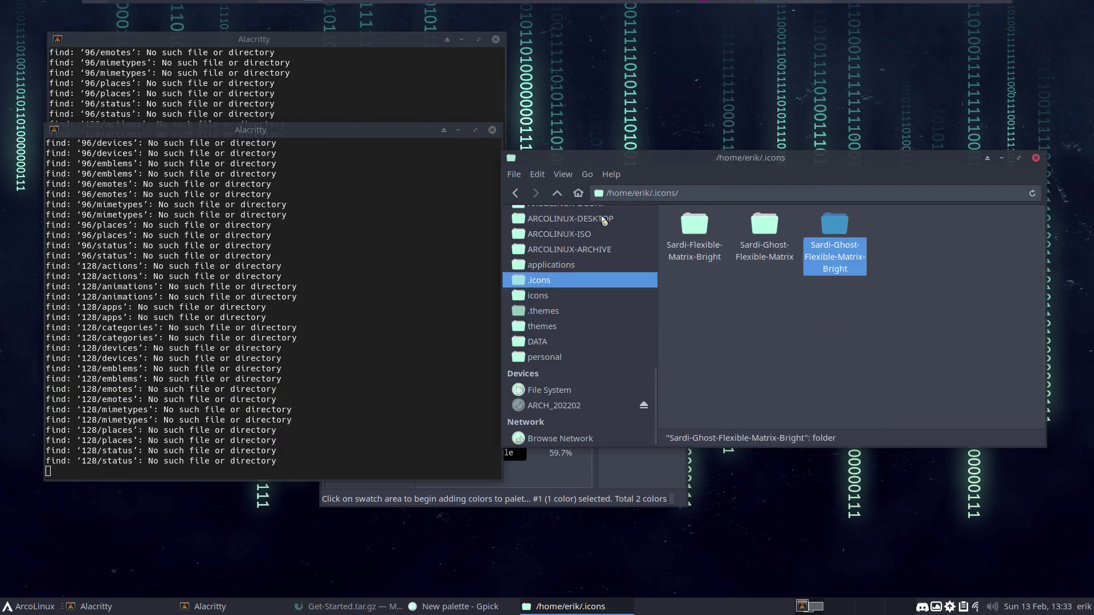
{"action": "right_click", "coordinate": [837, 231]}
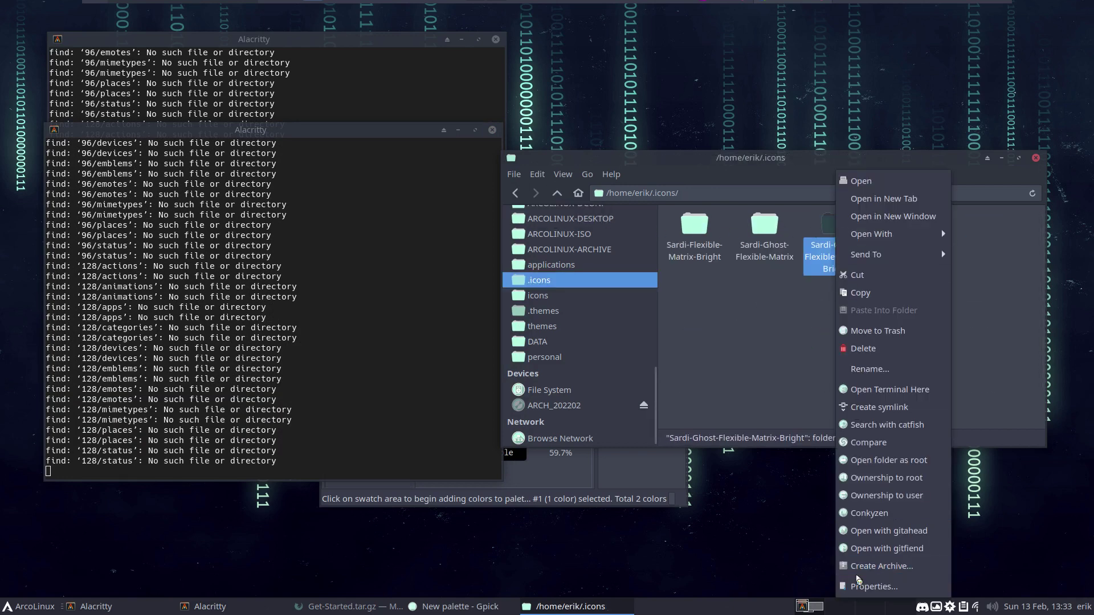
Step: Check Sardi-Ghost-Flexible-Matrix-Bright's properties (8659 items, 8.1 MiB), then open that folder
{"action": "left_click", "coordinate": [860, 587]}
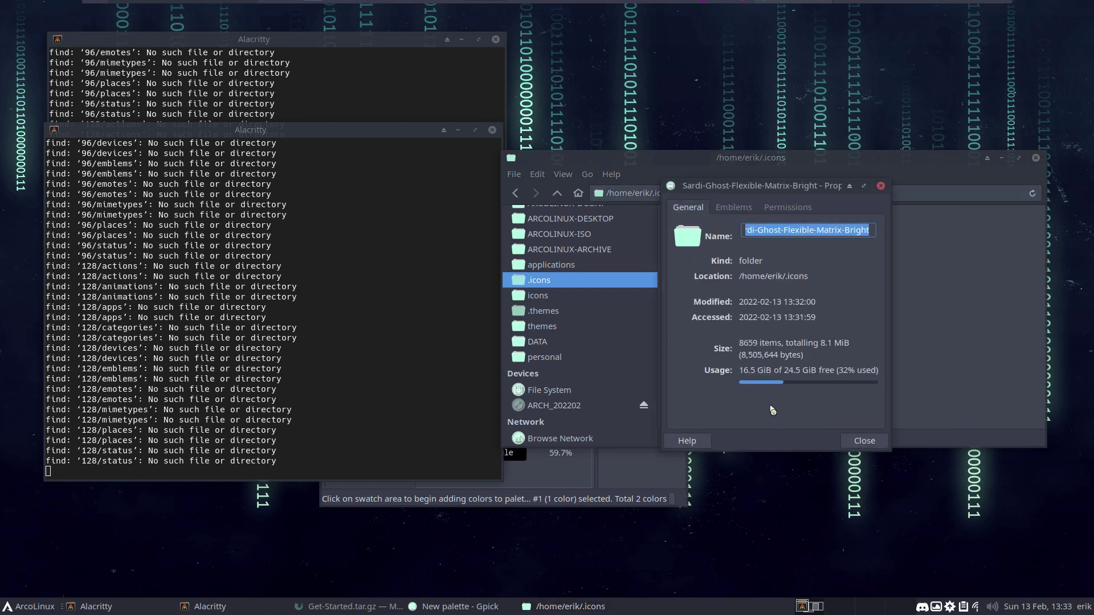
{"action": "left_click", "coordinate": [881, 187]}
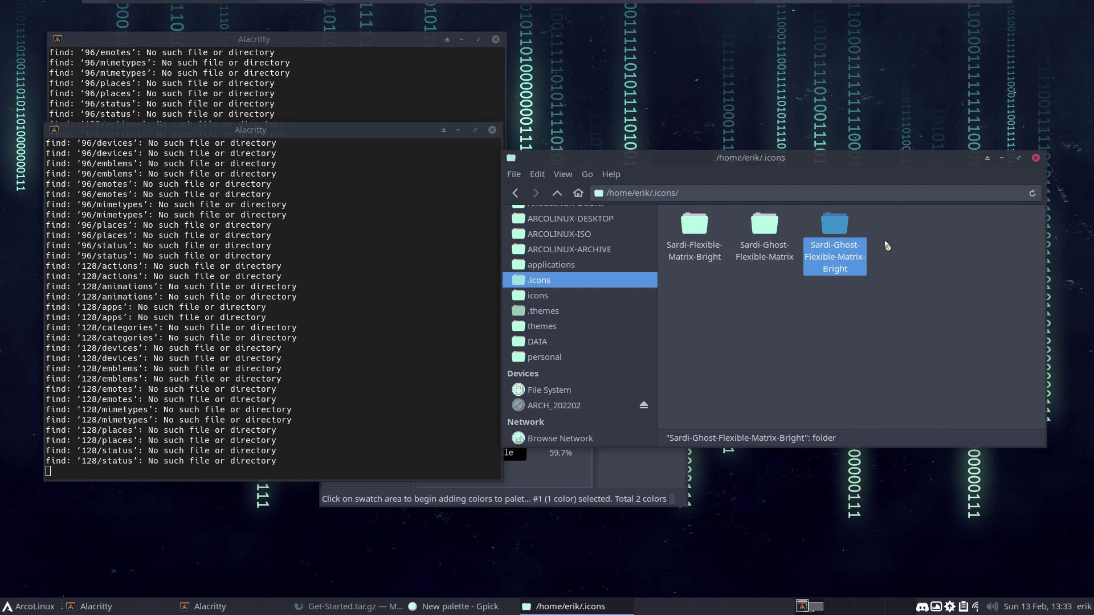
{"action": "double_click", "coordinate": [837, 235]}
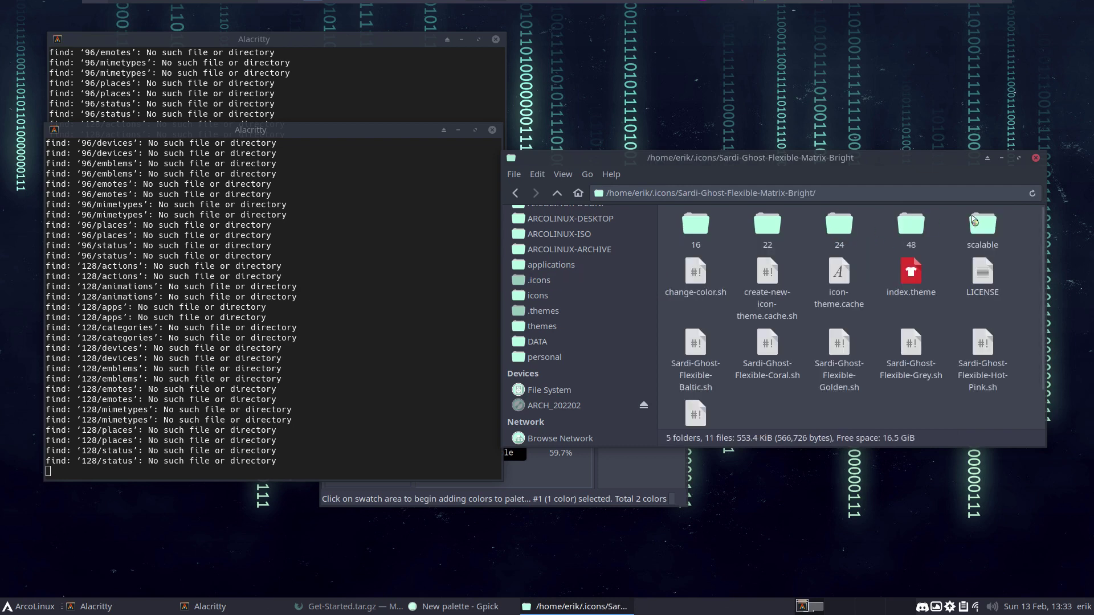
Step: Open scalable/places and scroll through the recoloured icons
{"action": "double_click", "coordinate": [983, 225]}
{"action": "double_click", "coordinate": [739, 275]}
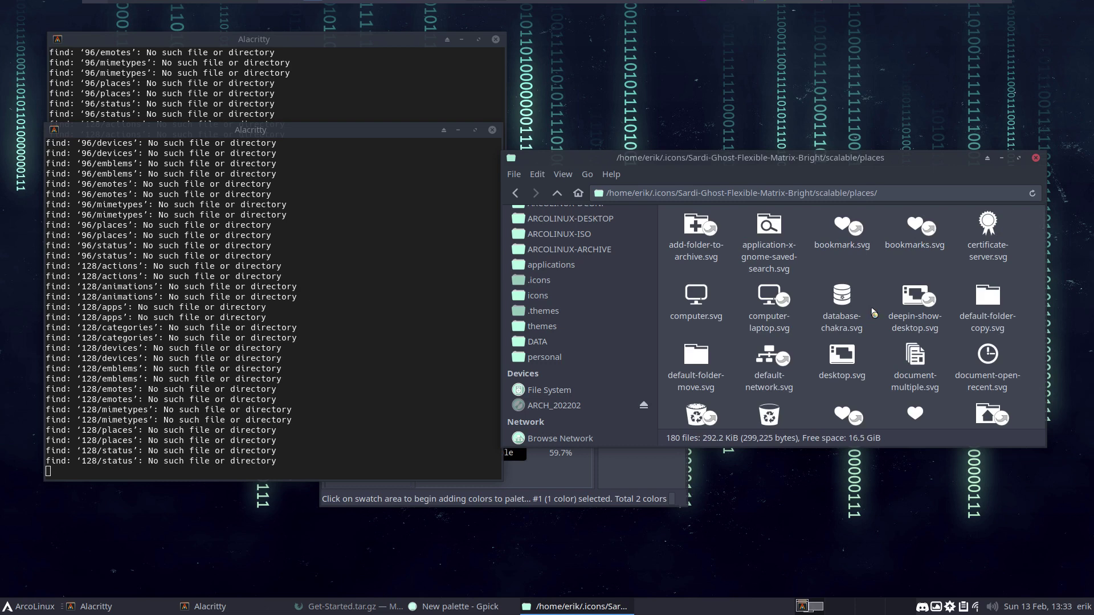
{"action": "scroll", "coordinate": [874, 312], "scroll_direction": "down", "scroll_amount": 10}
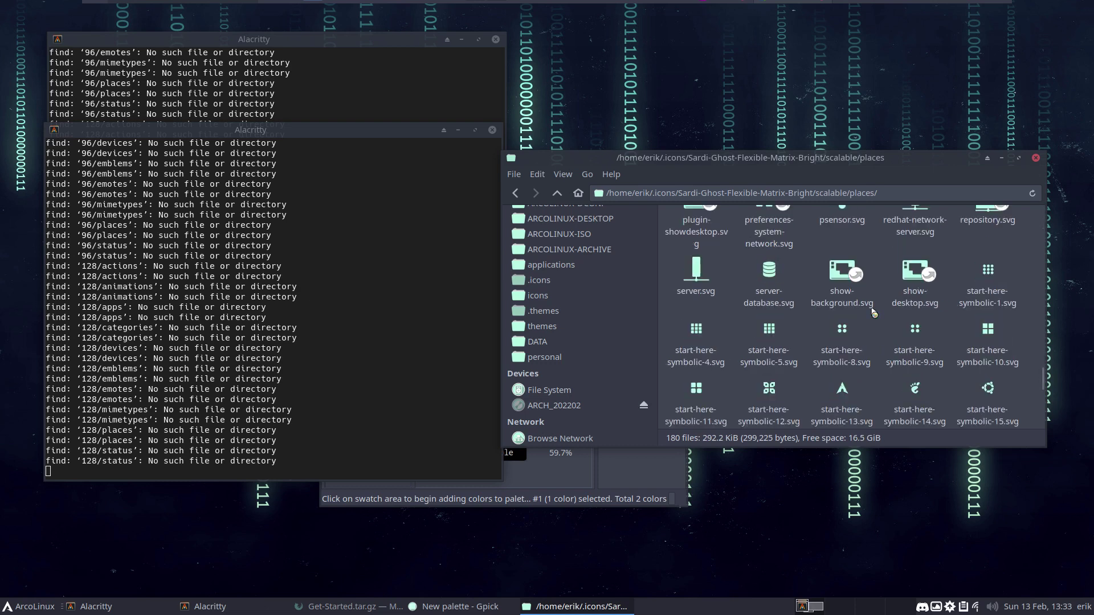
{"action": "scroll", "coordinate": [884, 256], "scroll_direction": "up", "scroll_amount": 10}
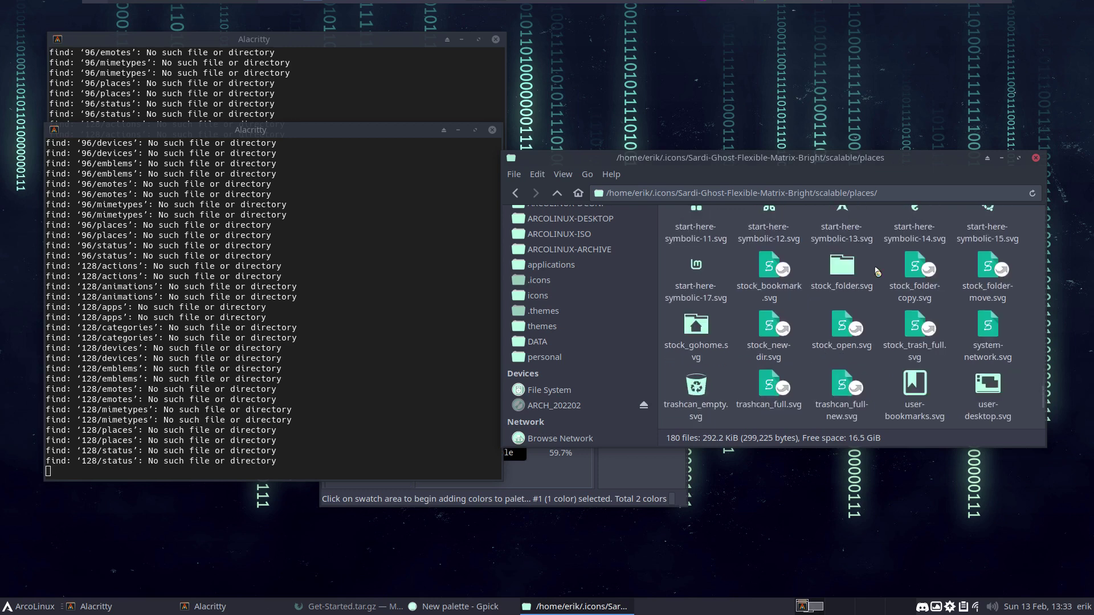
{"action": "scroll", "coordinate": [863, 268], "scroll_direction": "up", "scroll_amount": 5}
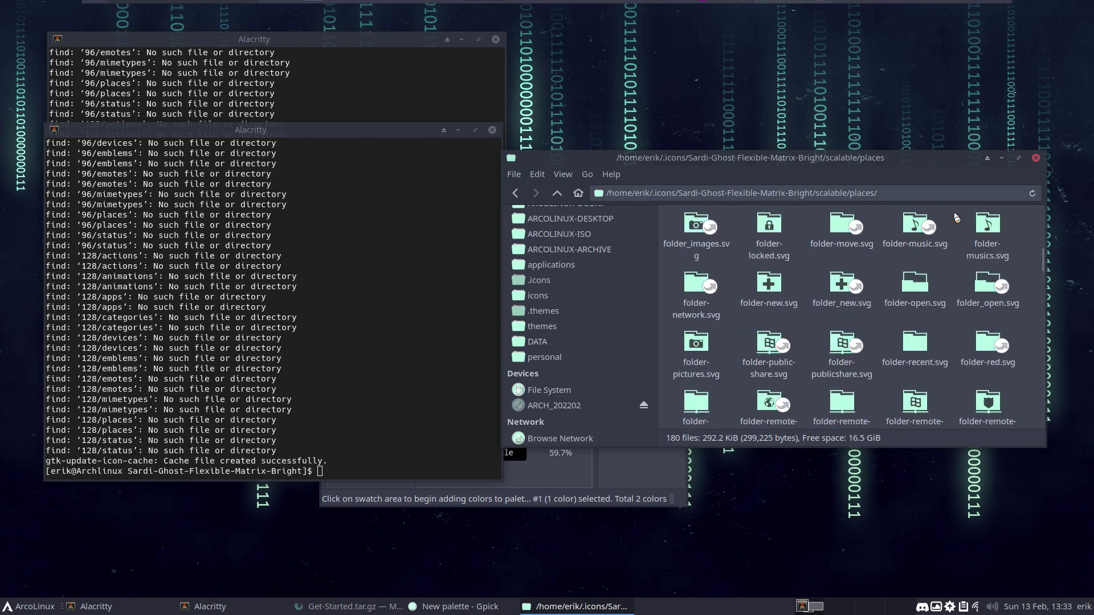
Step: Close Thunar, both Alacritty terminals and Gpick
{"action": "left_click", "coordinate": [1036, 159]}
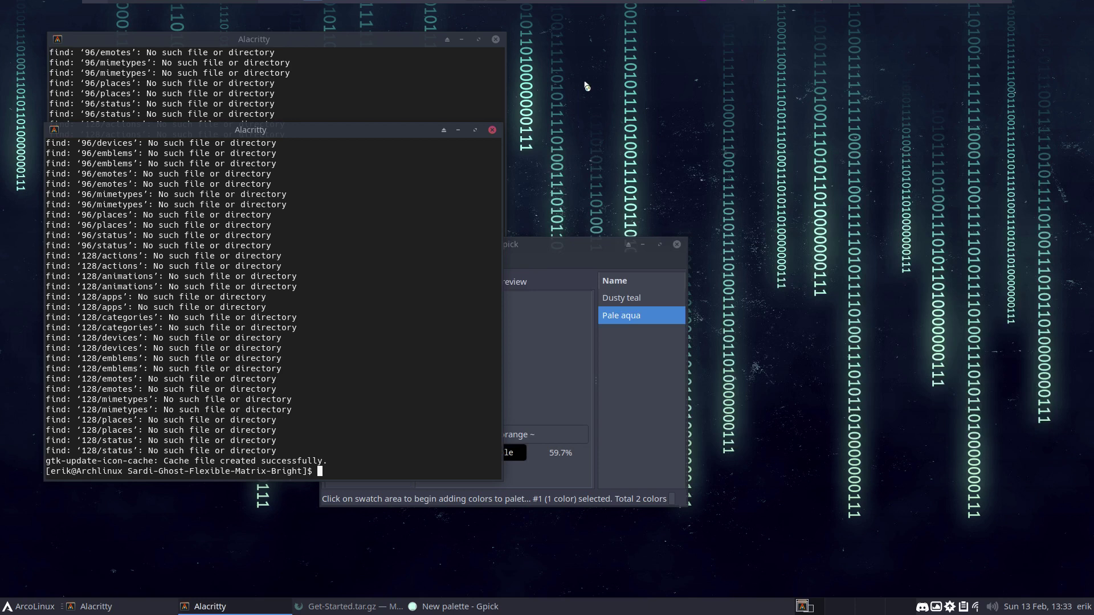
{"action": "left_click", "coordinate": [495, 39]}
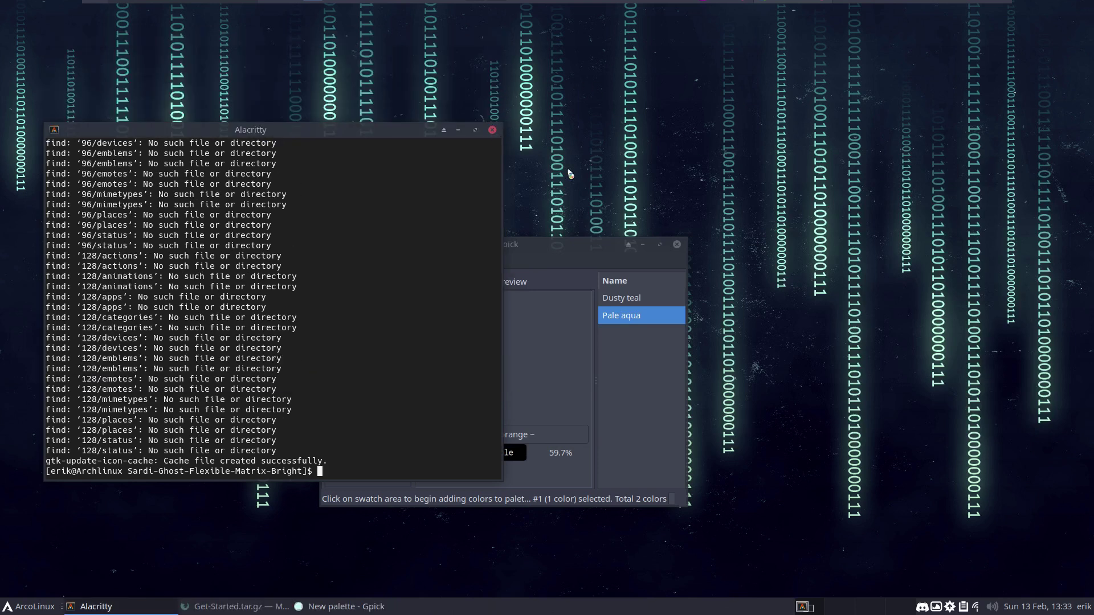
{"action": "left_click", "coordinate": [492, 130]}
{"action": "left_click", "coordinate": [677, 245]}
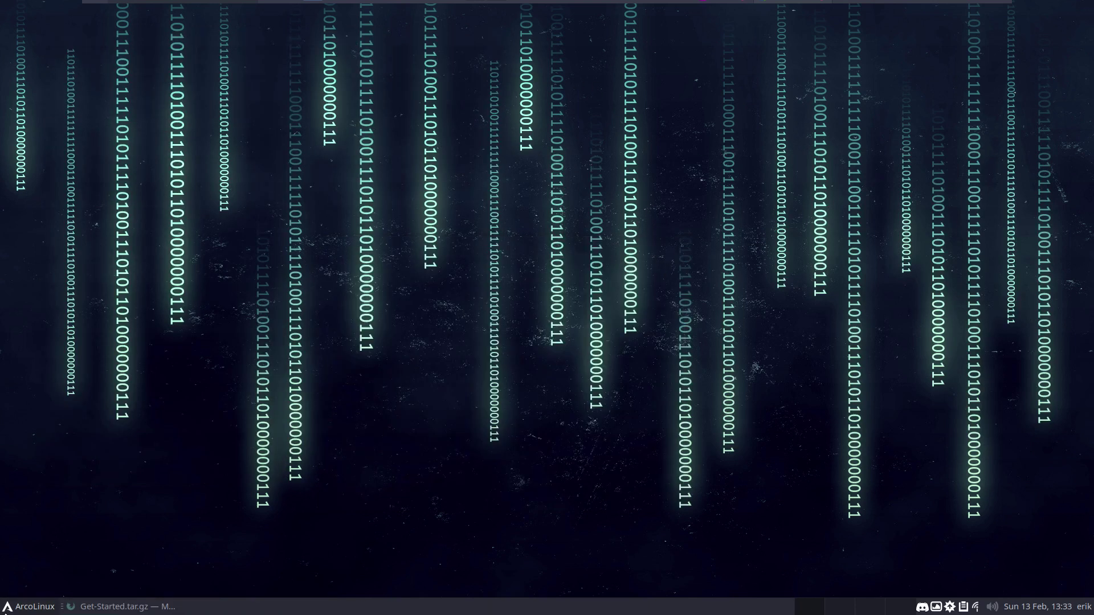
Step: Open Appearance settings and apply the Sardi Ghost Flexible Matrix icon theme from the Icons list
{"action": "left_click", "coordinate": [30, 604]}
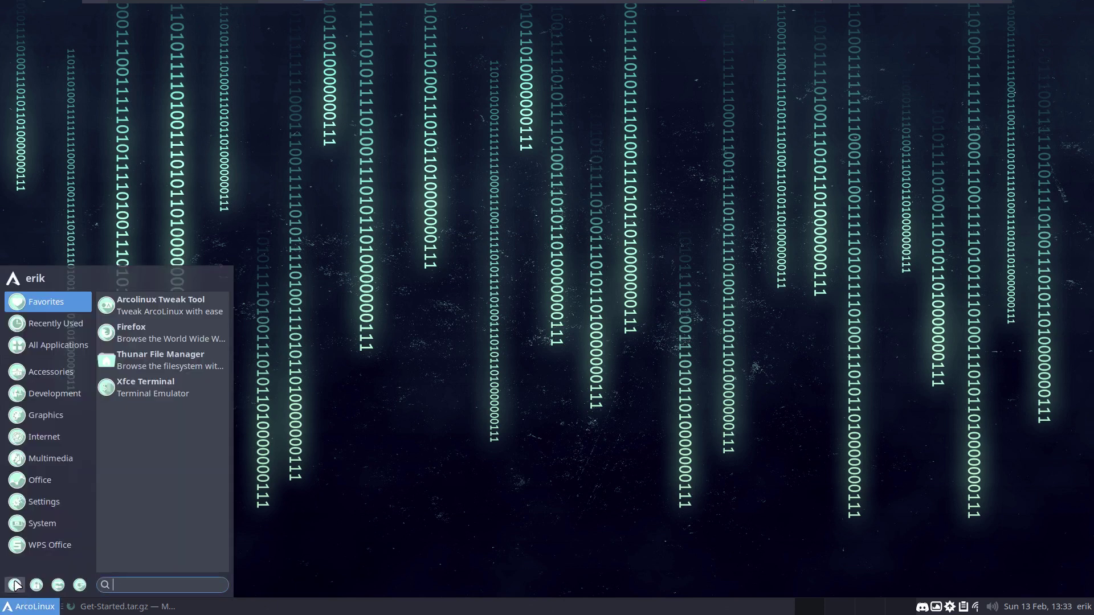
{"action": "left_click", "coordinate": [16, 585]}
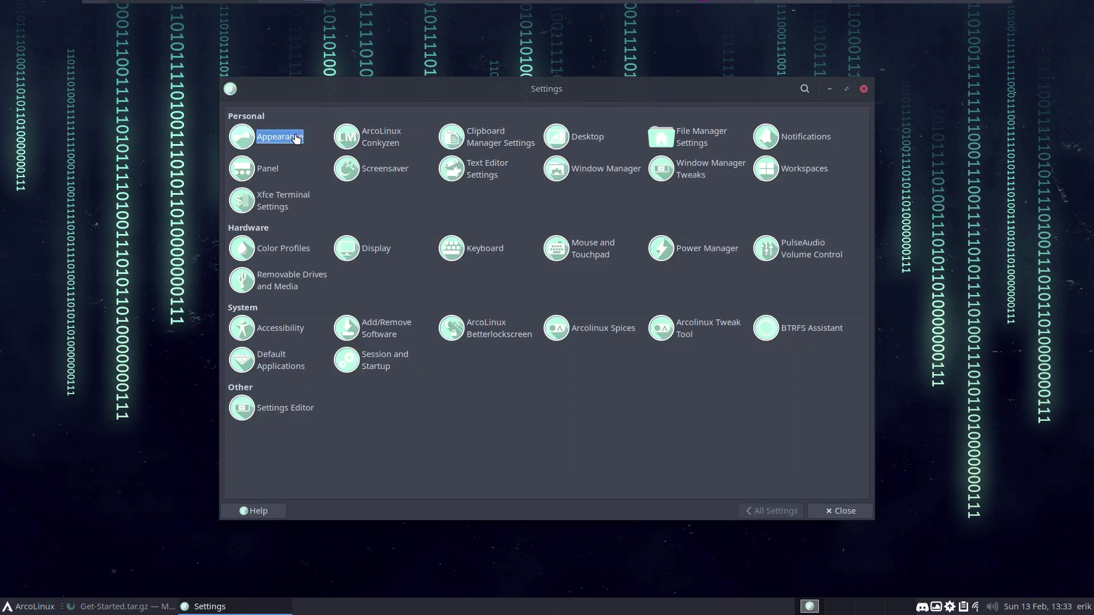
{"action": "left_click", "coordinate": [293, 139]}
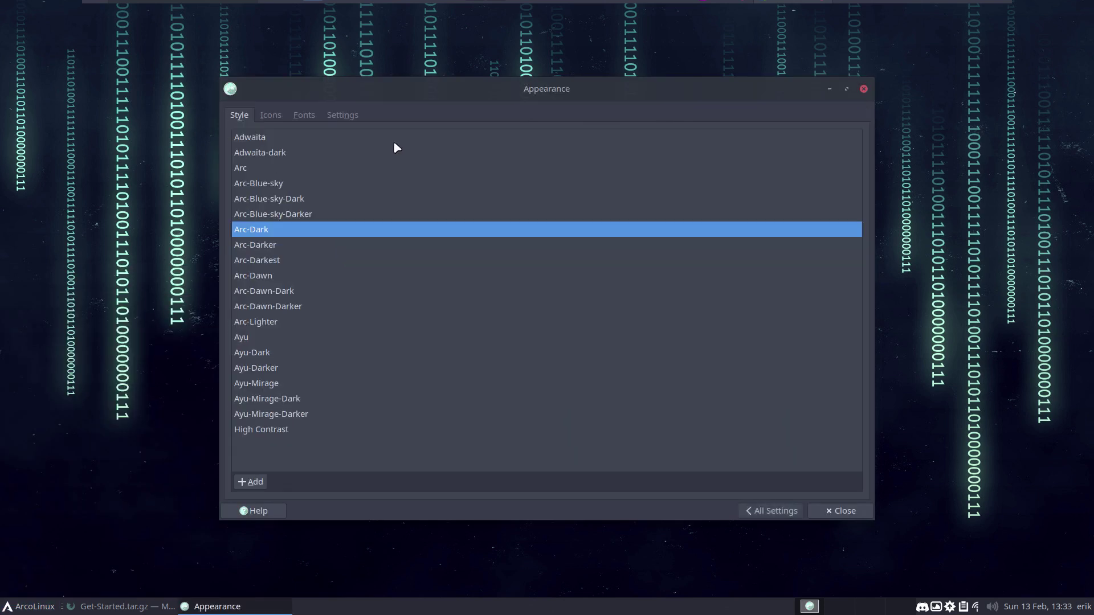
{"action": "left_click", "coordinate": [302, 115]}
{"action": "left_click", "coordinate": [271, 116]}
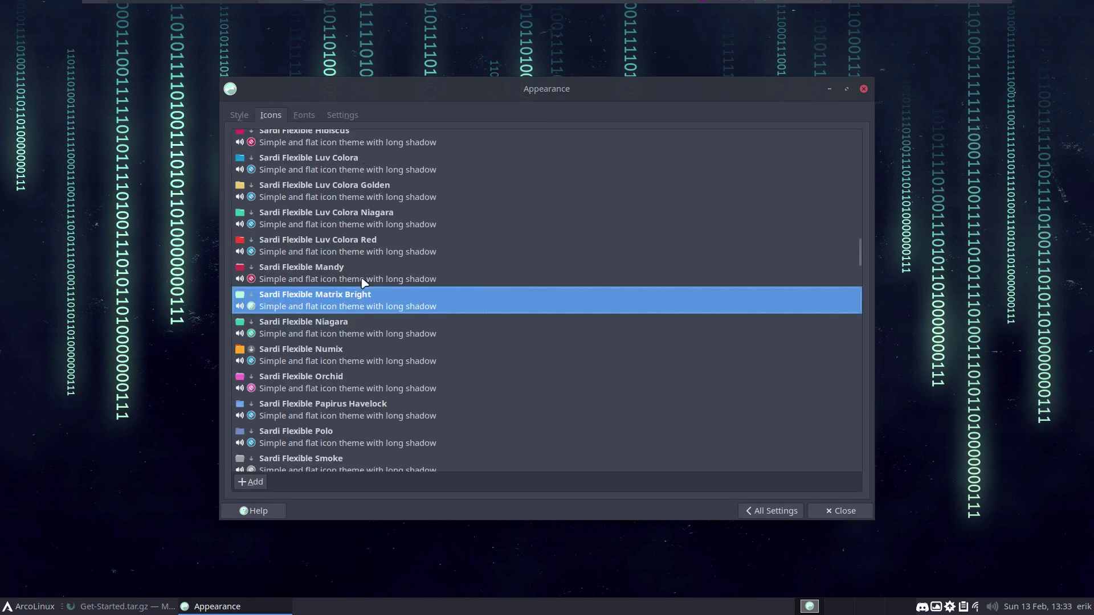
{"action": "scroll", "coordinate": [334, 297], "scroll_direction": "down", "scroll_amount": 3}
{"action": "scroll", "coordinate": [331, 301], "scroll_direction": "down", "scroll_amount": 2}
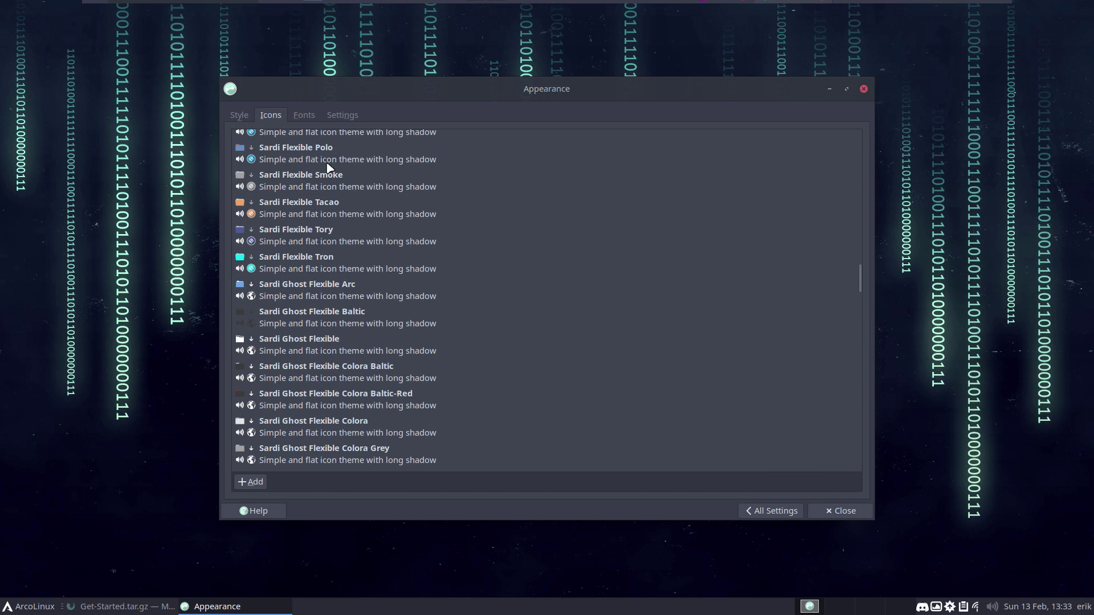
{"action": "scroll", "coordinate": [354, 279], "scroll_direction": "down", "scroll_amount": 3}
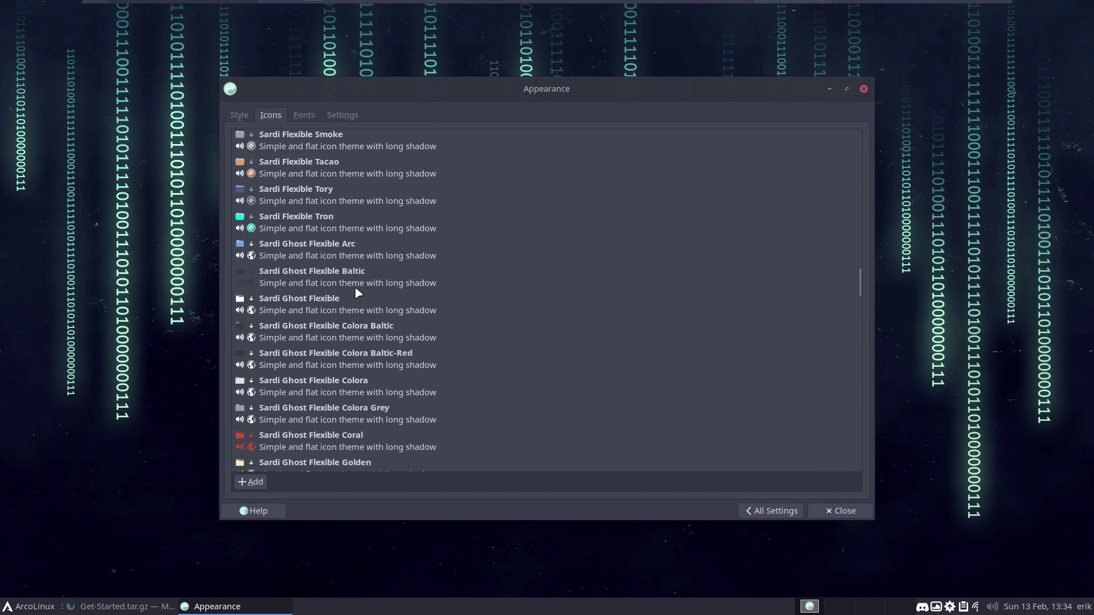
{"action": "scroll", "coordinate": [355, 292], "scroll_direction": "down", "scroll_amount": 1}
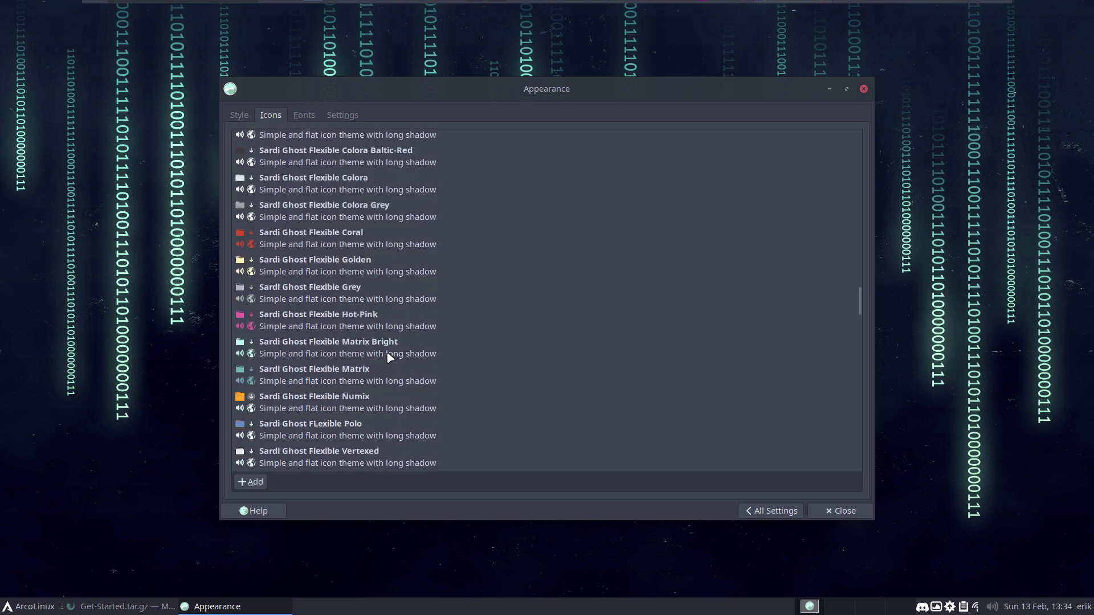
{"action": "left_click", "coordinate": [353, 378]}
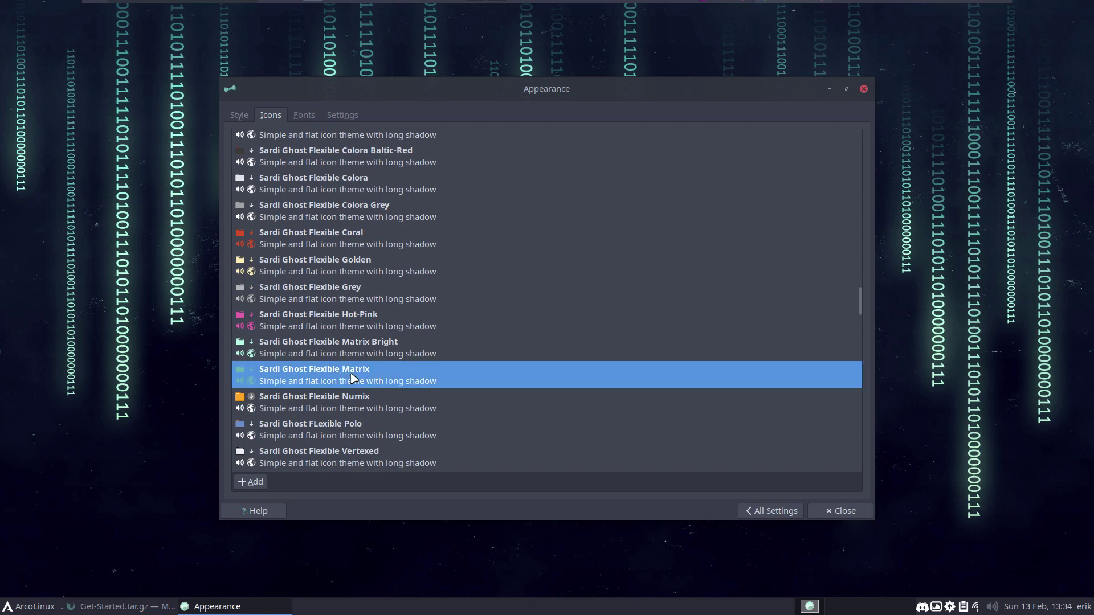
Step: Open a home-folder file manager, then apply Sardi Ghost Flexible Matrix Bright and close Appearance
{"action": "key", "text": "super+shift+Return"}
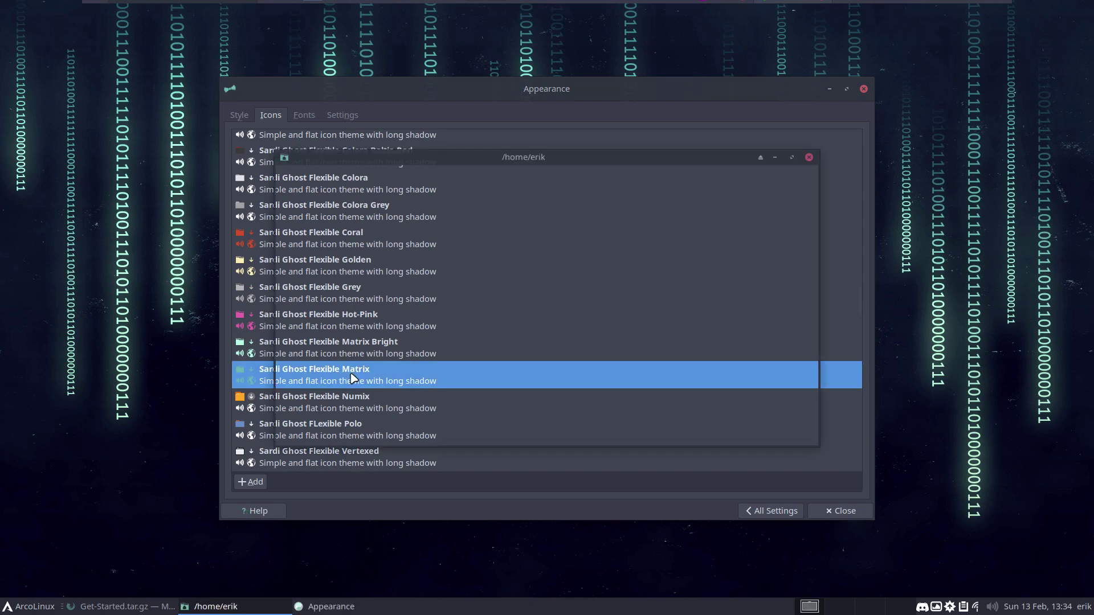
{"action": "left_click_drag", "start_coordinate": [513, 177], "coordinate": [267, 66]}
{"action": "left_click_drag", "start_coordinate": [607, 91], "coordinate": [786, 121]}
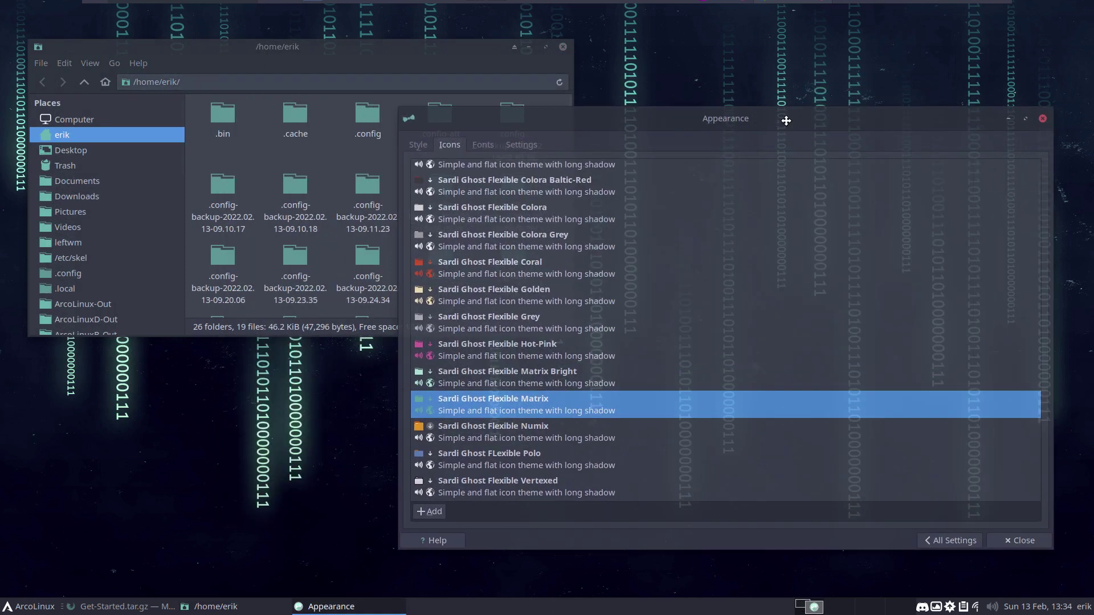
{"action": "left_click", "coordinate": [561, 381]}
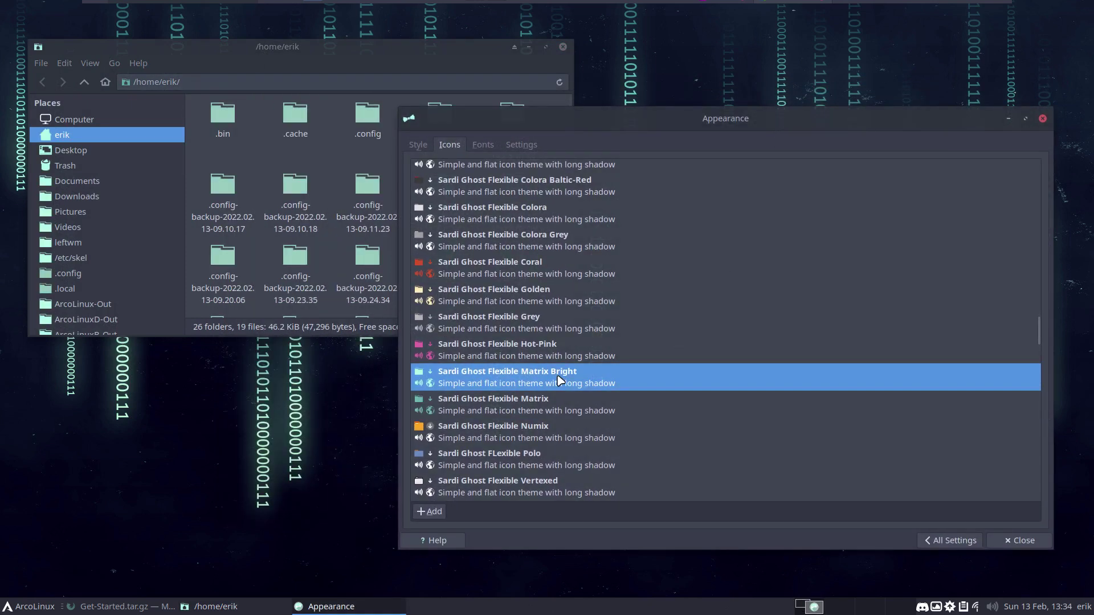
{"action": "left_click", "coordinate": [1020, 542]}
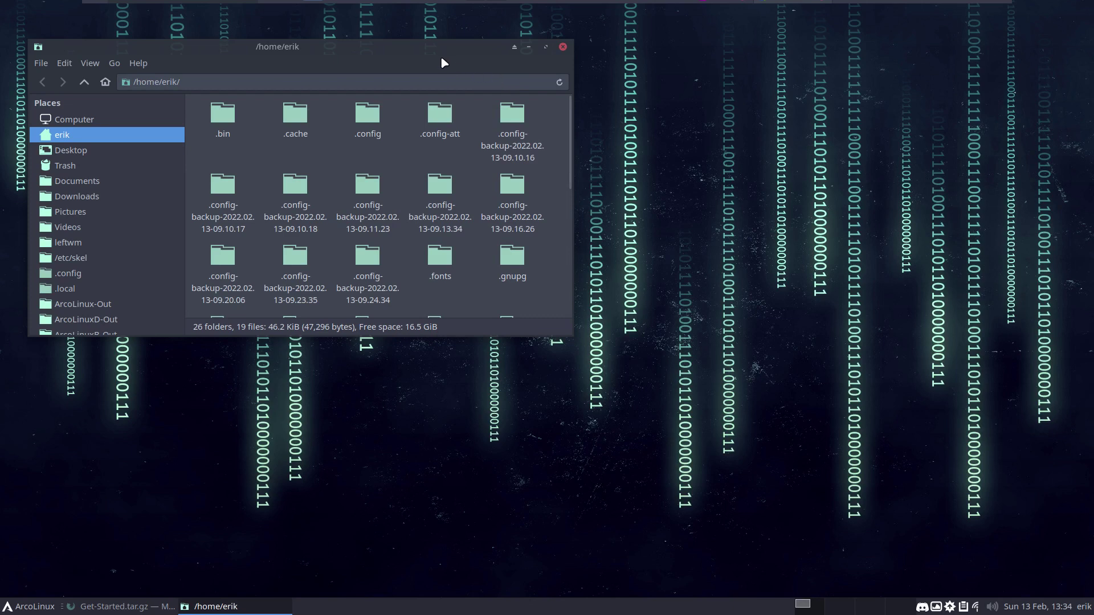
Step: Hide dot-folders, delete Sardi-Flexible-Matrix-Bright from .icons, and close the file manager
{"action": "left_click_drag", "start_coordinate": [443, 61], "coordinate": [722, 165]}
{"action": "key", "text": "ctrl+h"}
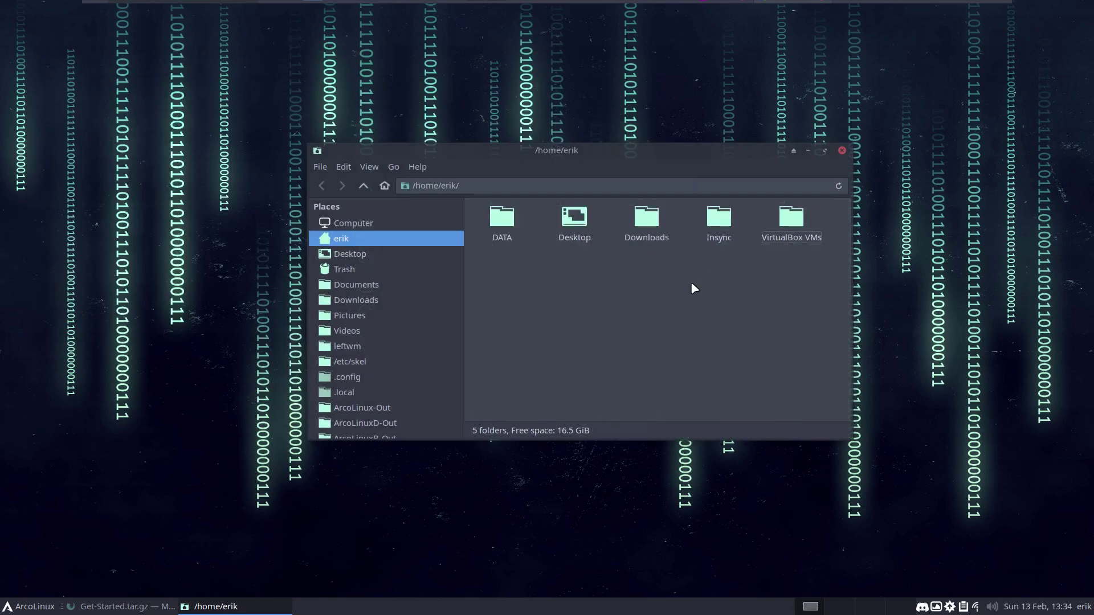
{"action": "scroll", "coordinate": [382, 339], "scroll_direction": "down", "scroll_amount": 10}
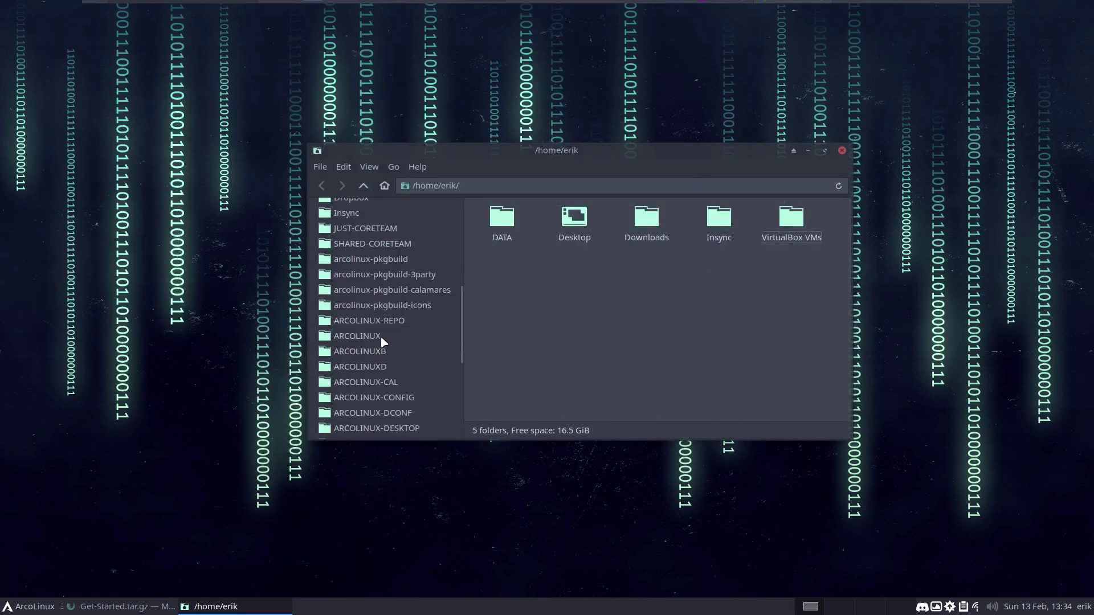
{"action": "scroll", "coordinate": [380, 334], "scroll_direction": "down", "scroll_amount": 3}
{"action": "left_click", "coordinate": [354, 273]}
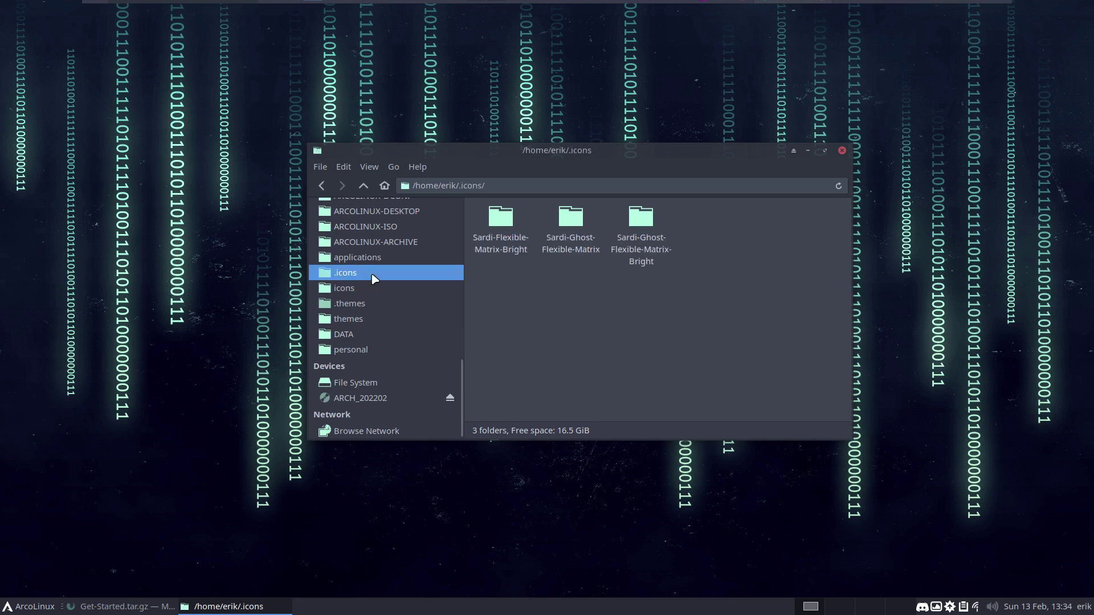
{"action": "key", "text": "Down"}
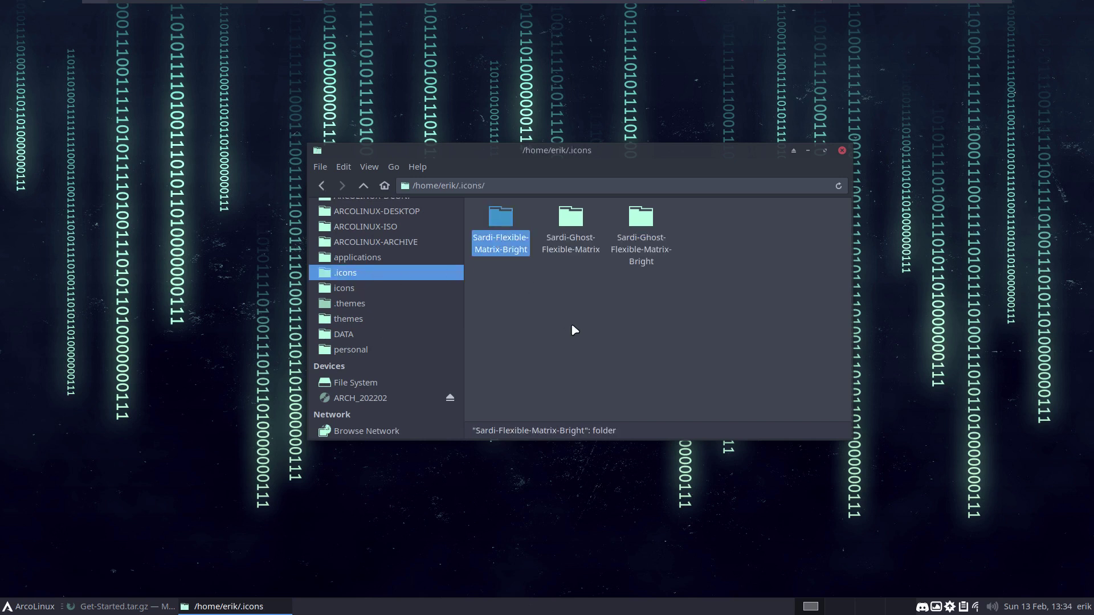
{"action": "key", "text": "Delete"}
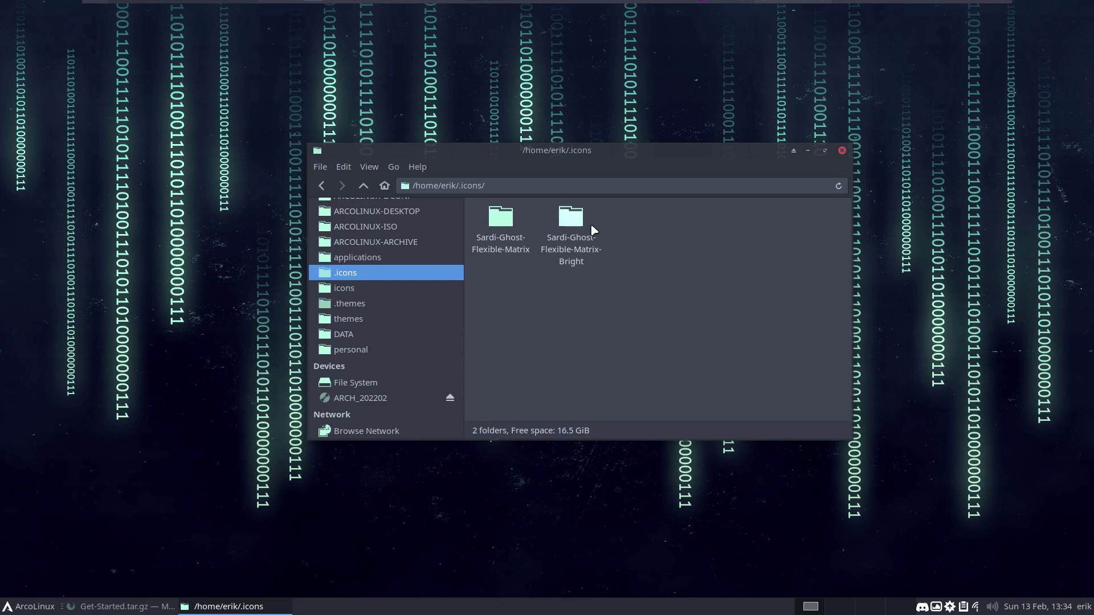
{"action": "left_click_drag", "start_coordinate": [539, 281], "coordinate": [602, 203]}
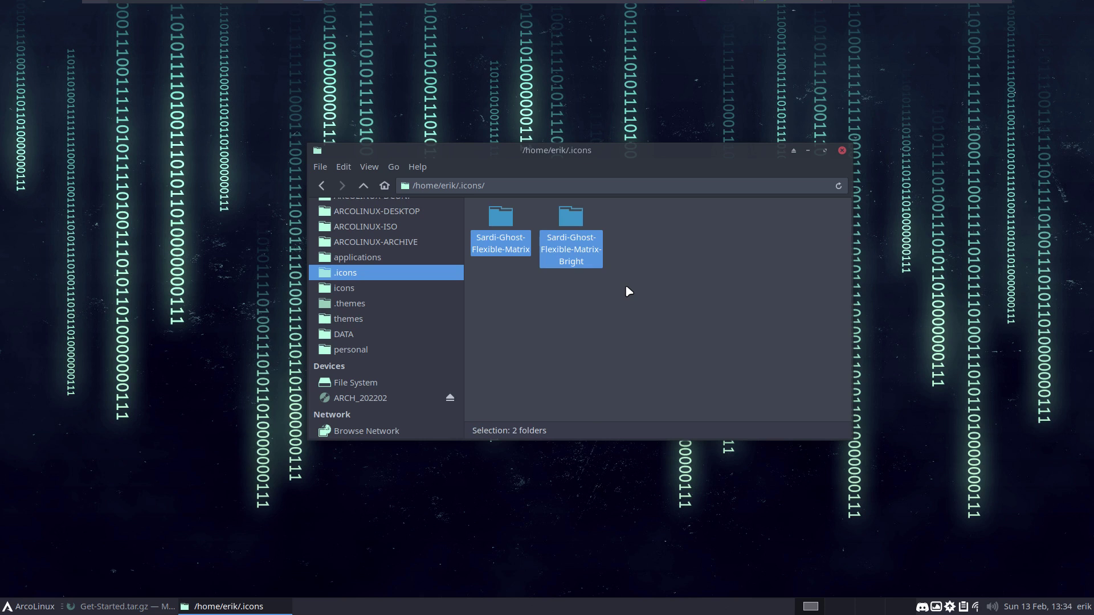
{"action": "left_click", "coordinate": [581, 302]}
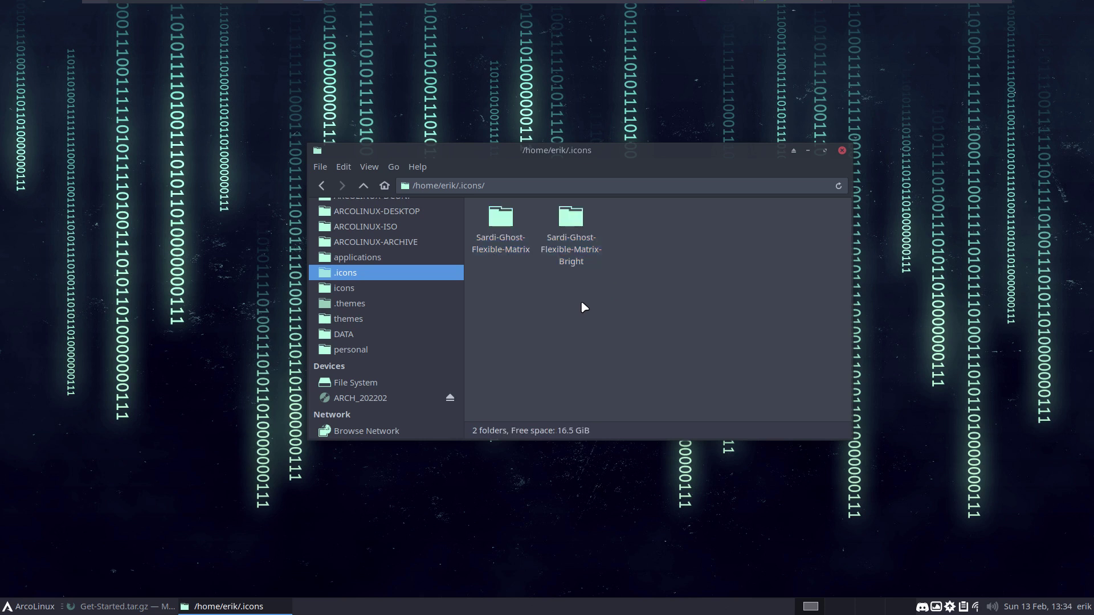
{"action": "left_click", "coordinate": [842, 151]}
Step: Open the Whisker Menu and browse through its application categories
{"action": "left_click", "coordinate": [31, 608]}
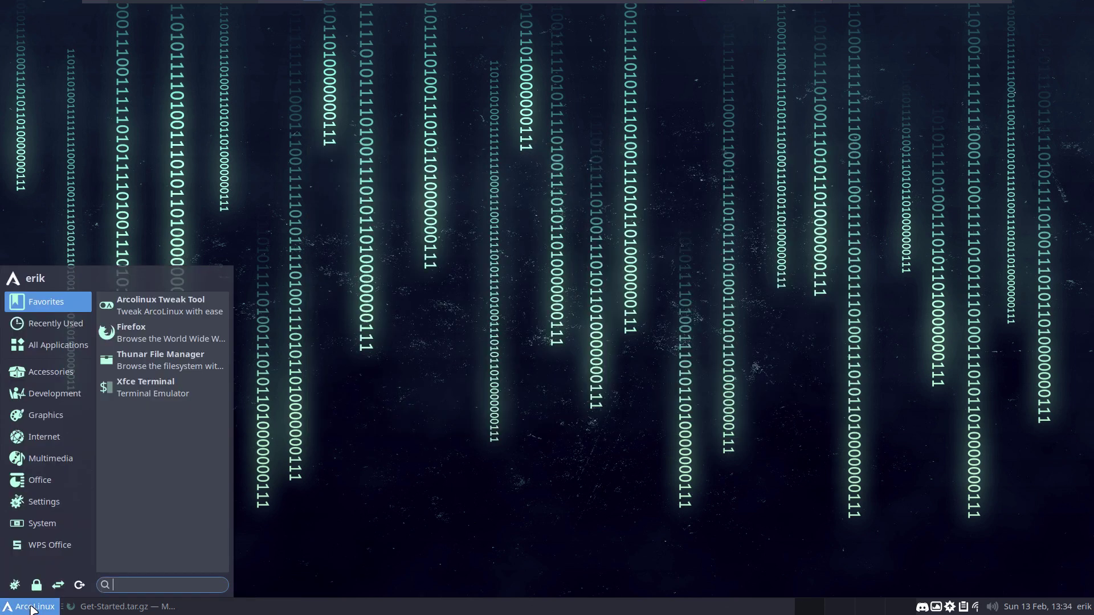
{"action": "mouse_move", "coordinate": [42, 521]}
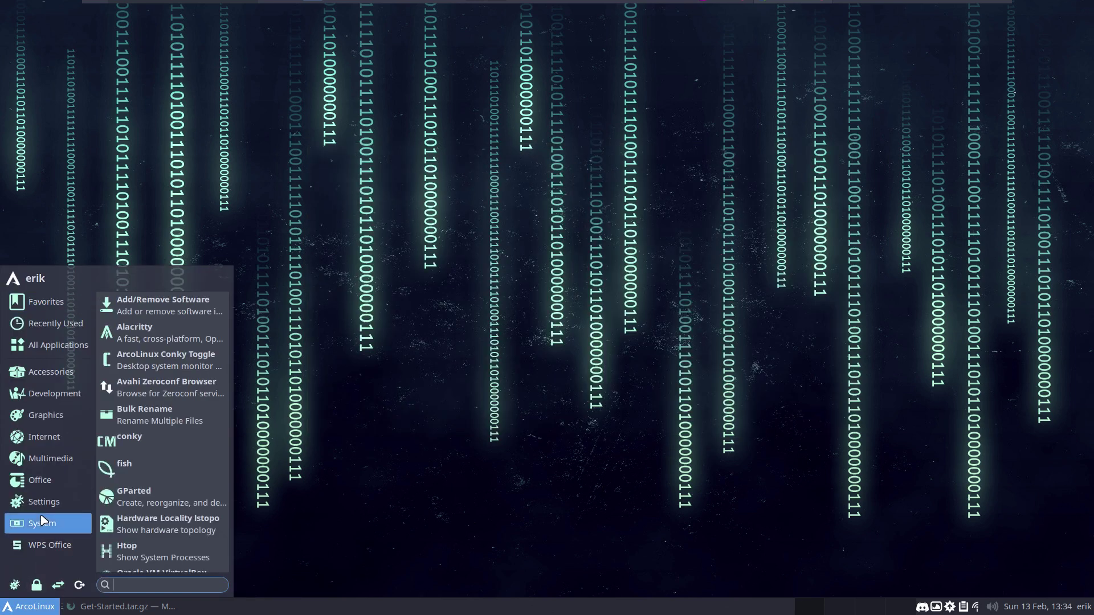
{"action": "mouse_move", "coordinate": [50, 455]}
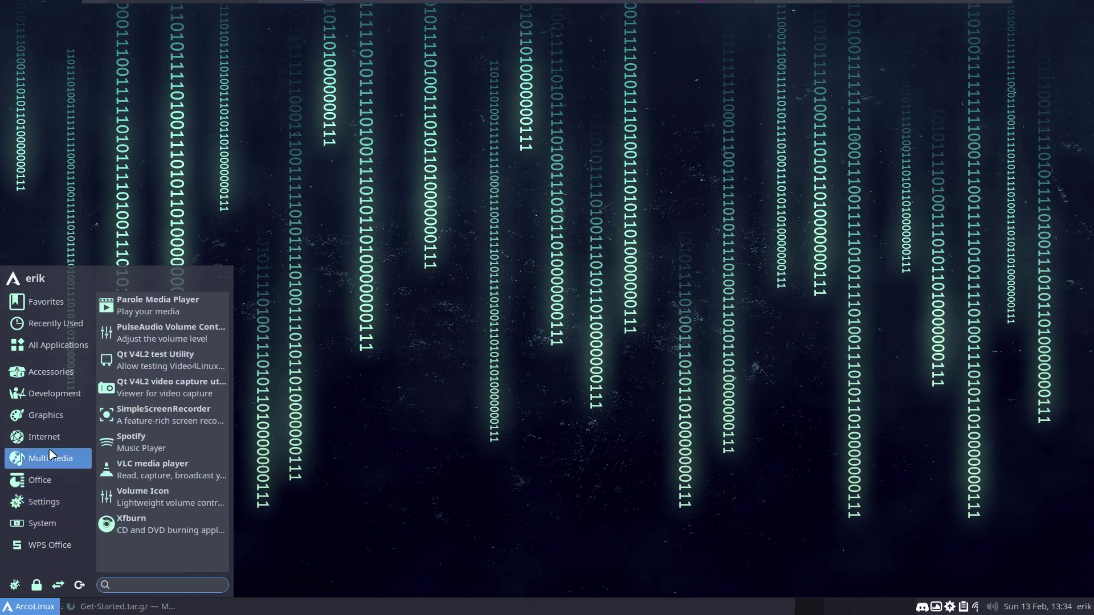
{"action": "mouse_move", "coordinate": [55, 417]}
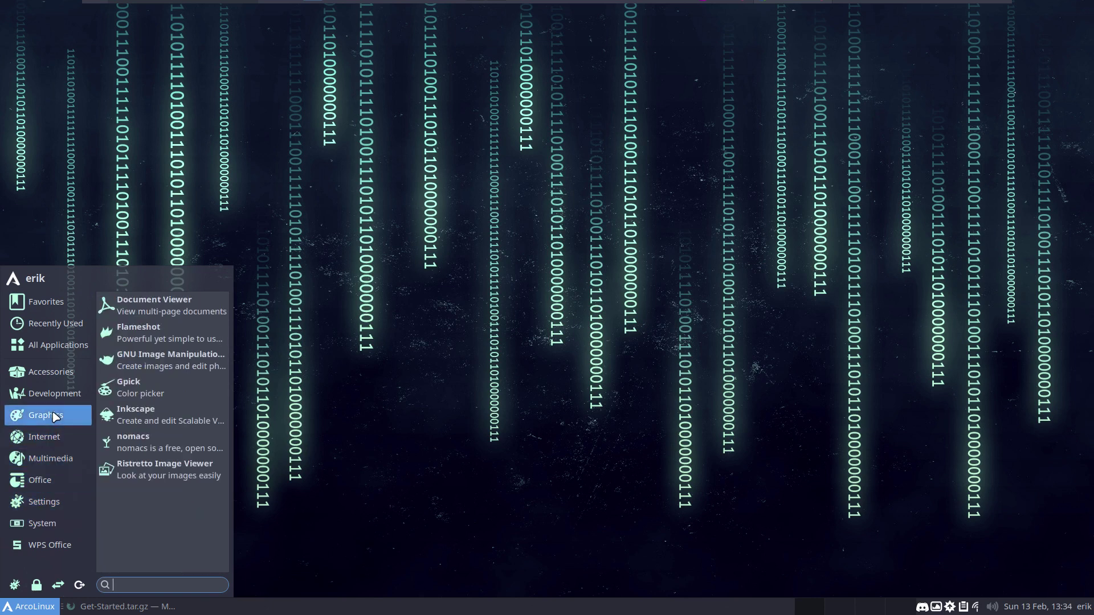
{"action": "mouse_move", "coordinate": [54, 353]}
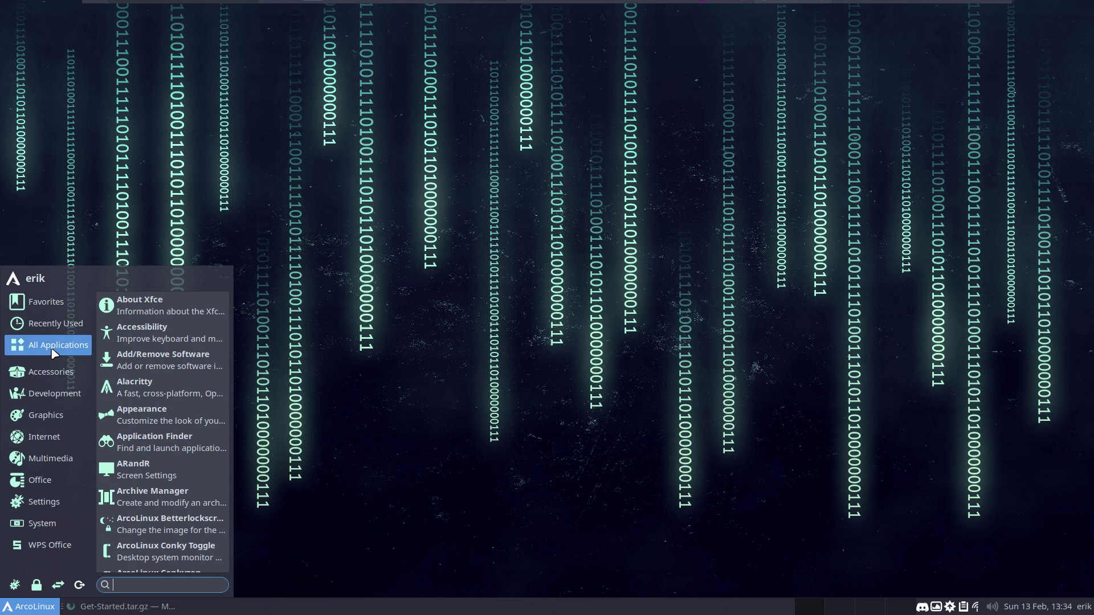
{"action": "mouse_move", "coordinate": [55, 325]}
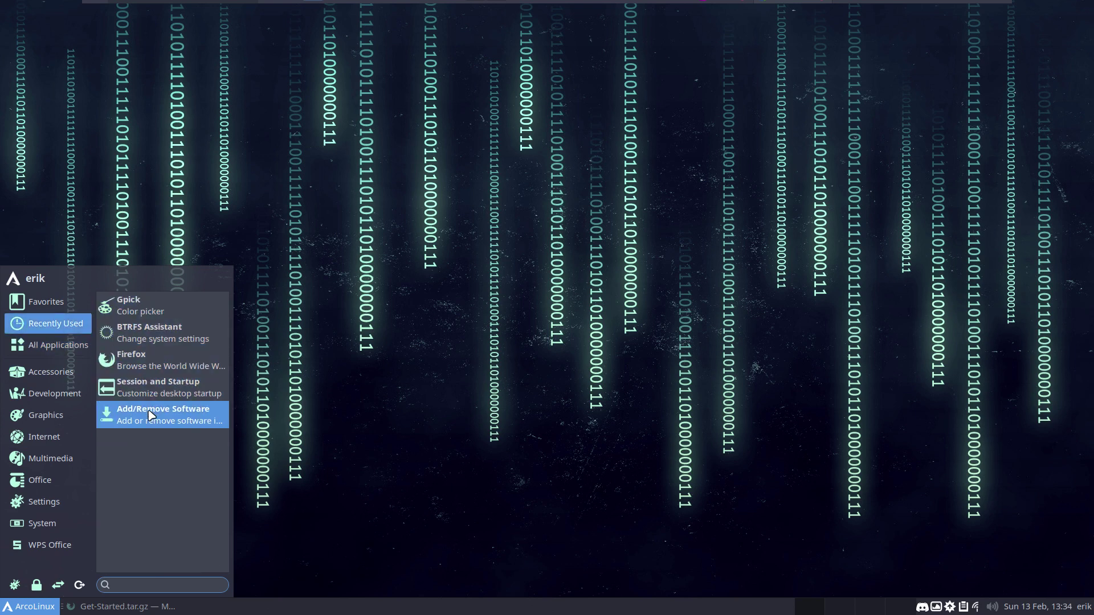
{"action": "mouse_move", "coordinate": [37, 377]}
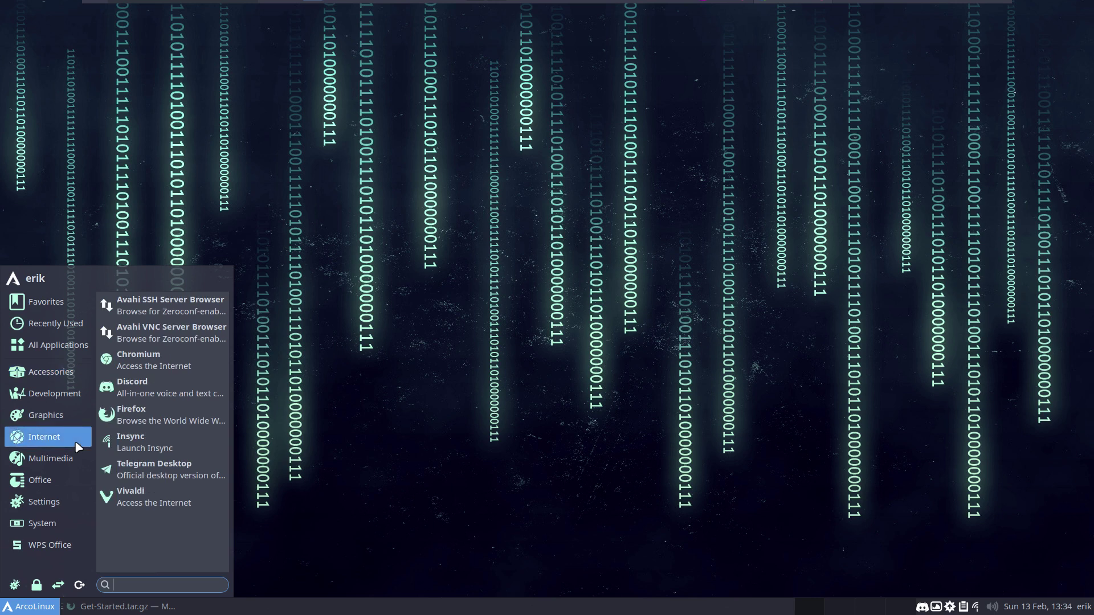
{"action": "mouse_move", "coordinate": [86, 546]}
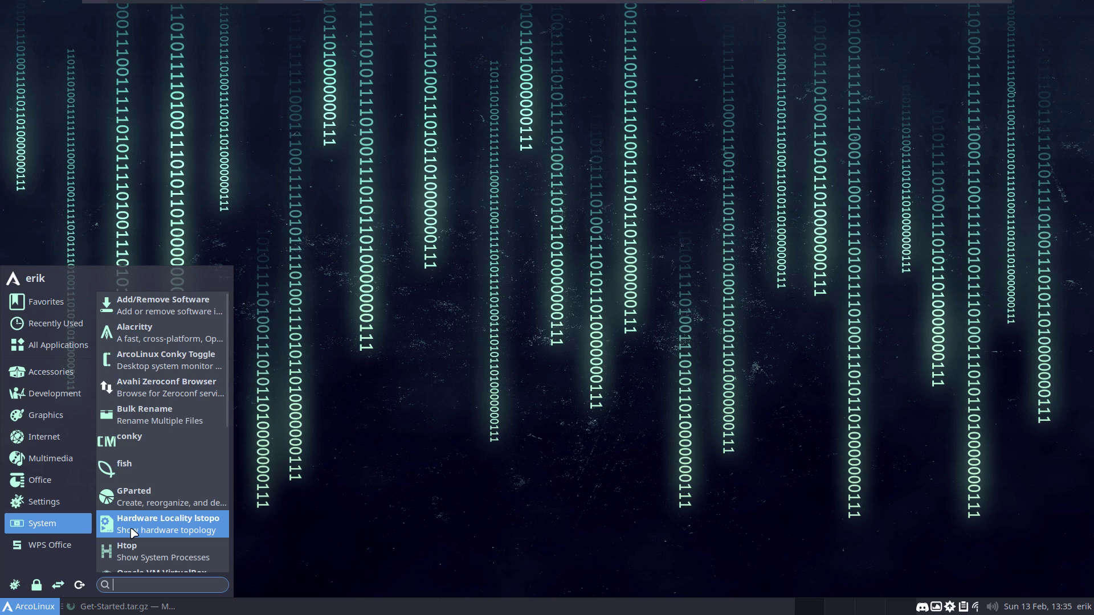
Step: Scroll through the All Applications list, then bring up the log-out options
{"action": "scroll", "coordinate": [132, 533], "scroll_direction": "down", "scroll_amount": 5}
{"action": "mouse_move", "coordinate": [62, 503]}
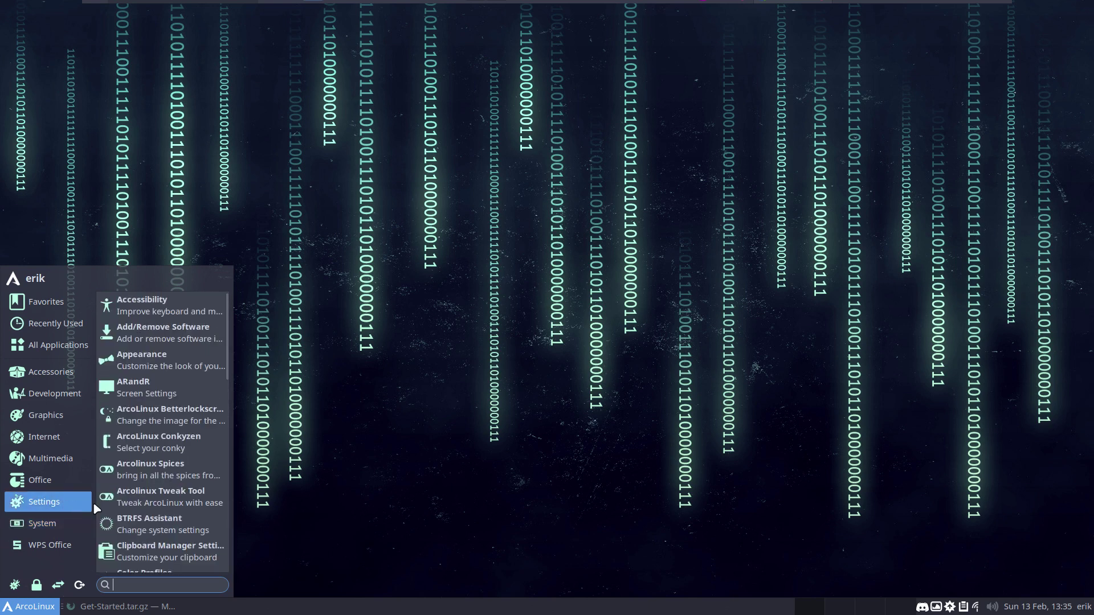
{"action": "scroll", "coordinate": [133, 512], "scroll_direction": "down", "scroll_amount": 10}
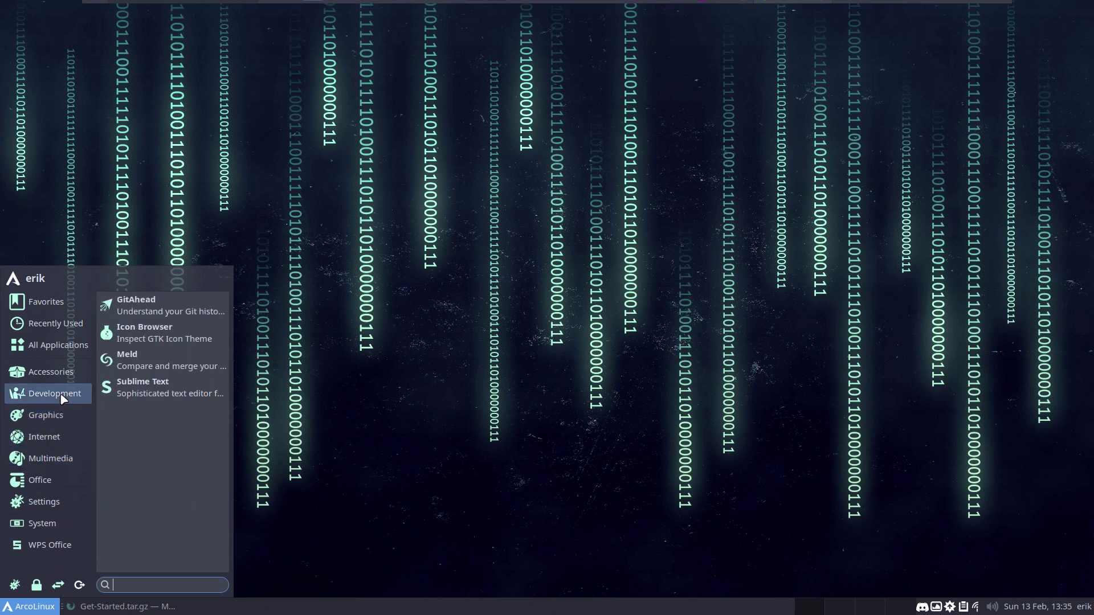
{"action": "scroll", "coordinate": [179, 464], "scroll_direction": "down", "scroll_amount": 5}
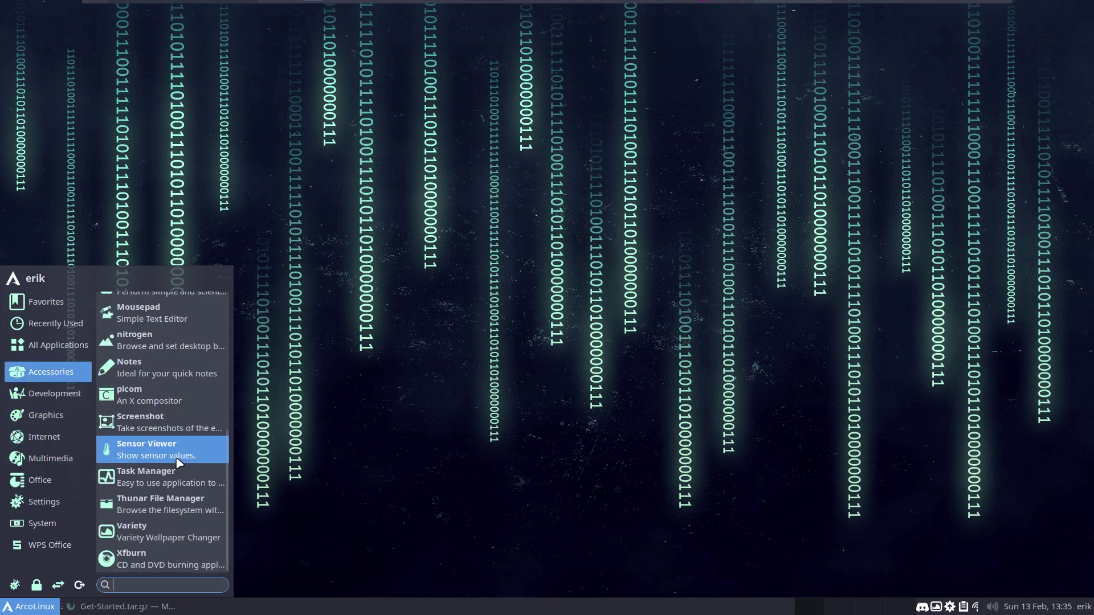
{"action": "scroll", "coordinate": [178, 463], "scroll_direction": "up", "scroll_amount": 5}
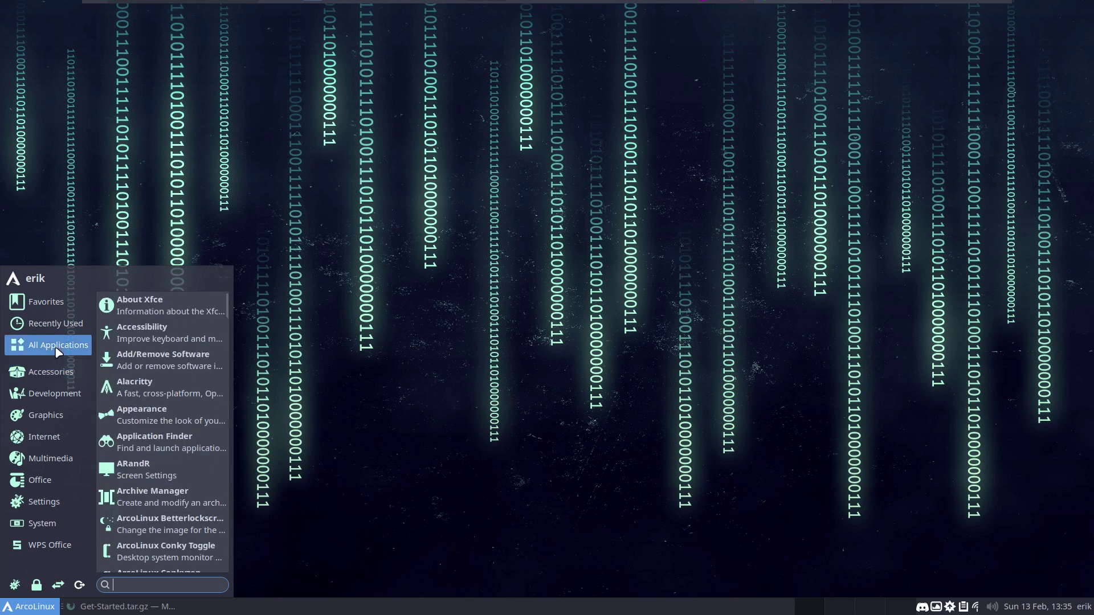
{"action": "scroll", "coordinate": [200, 440], "scroll_direction": "down", "scroll_amount": 4}
{"action": "scroll", "coordinate": [200, 442], "scroll_direction": "down", "scroll_amount": 15}
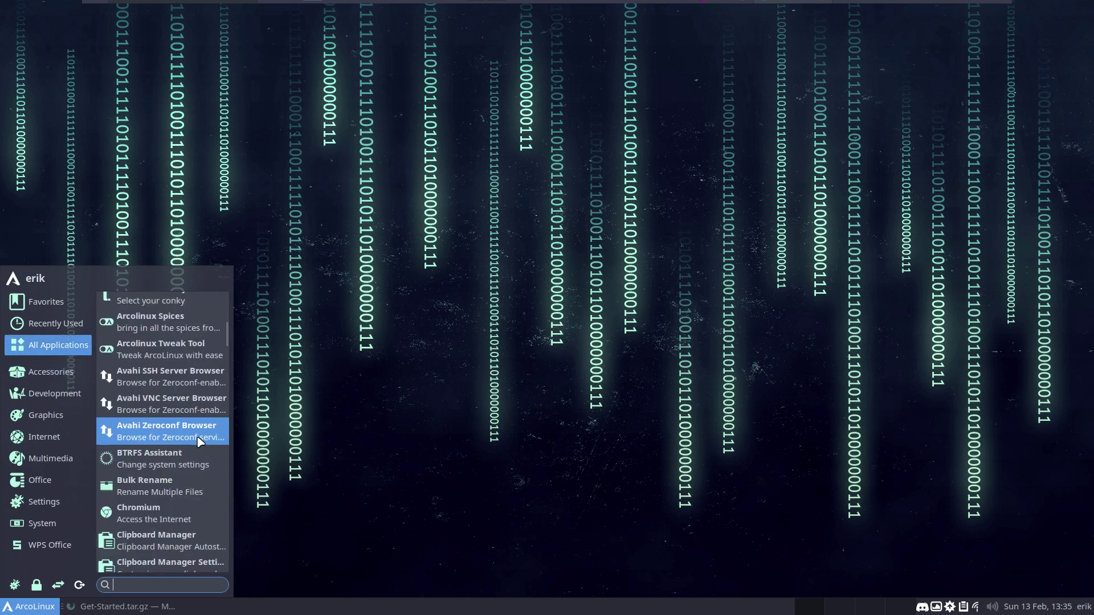
{"action": "scroll", "coordinate": [200, 442], "scroll_direction": "down", "scroll_amount": 12}
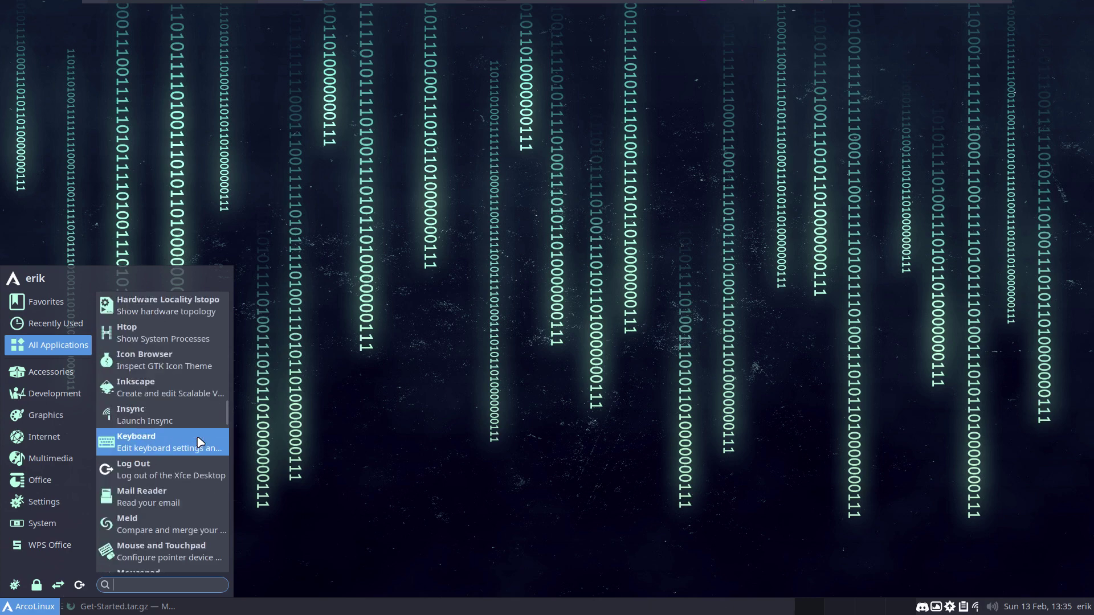
{"action": "scroll", "coordinate": [200, 445], "scroll_direction": "up", "scroll_amount": 4}
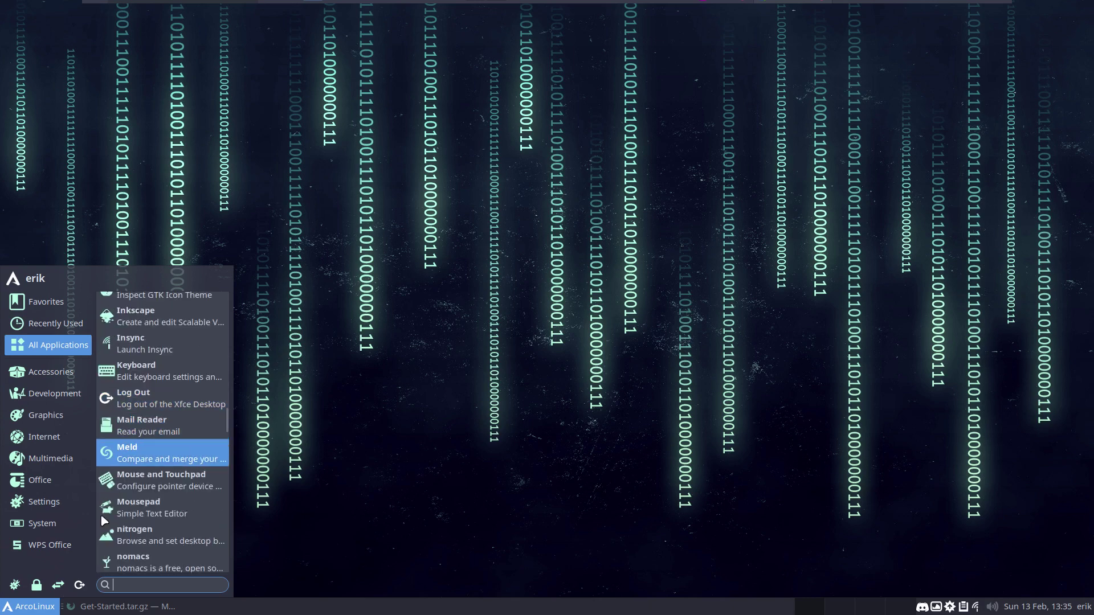
{"action": "left_click", "coordinate": [79, 586]}
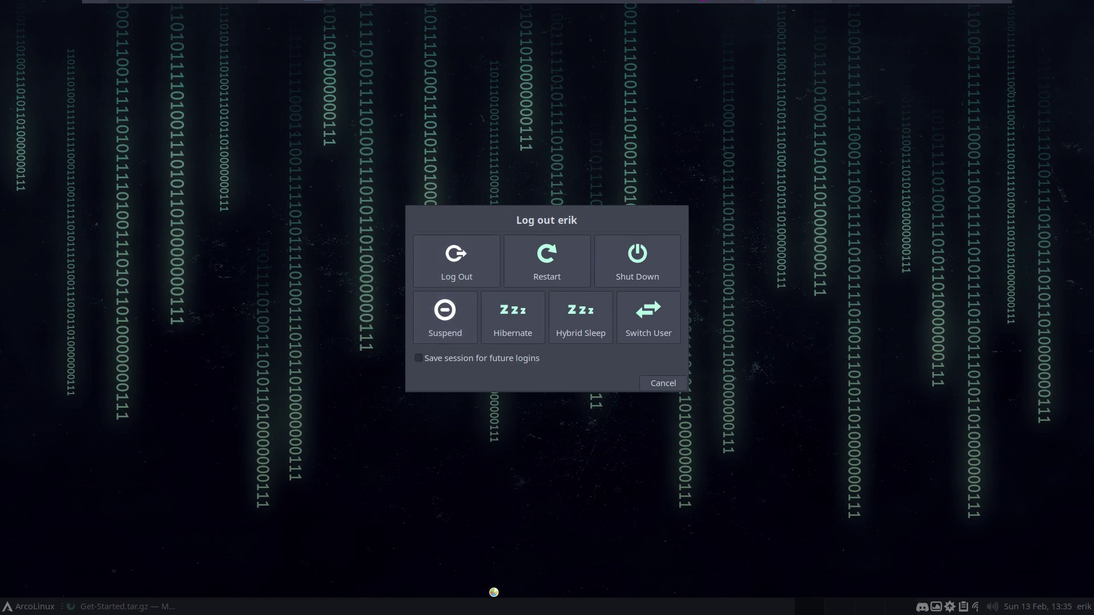
Step: Cancel the log-out prompt and close the reopened application menu
{"action": "key", "text": "Escape"}
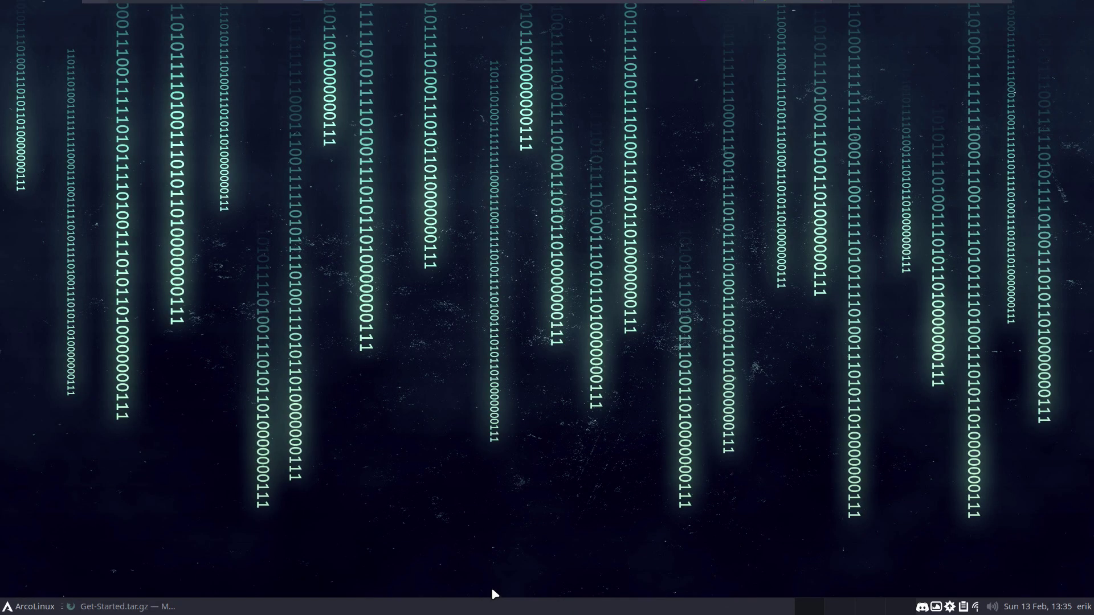
{"action": "left_click", "coordinate": [31, 608]}
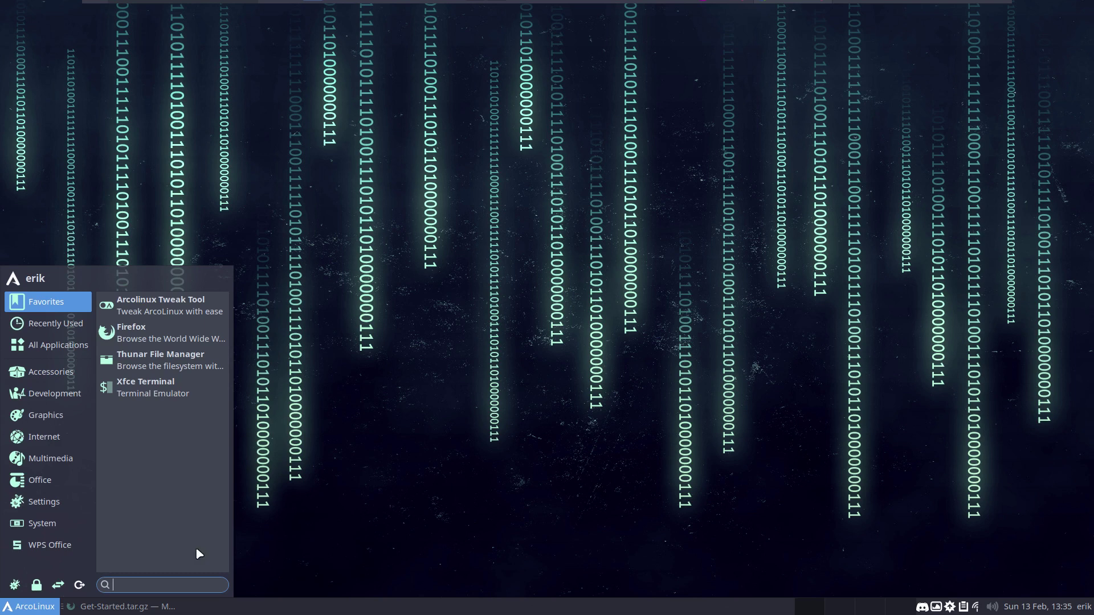
{"action": "left_click", "coordinate": [436, 418]}
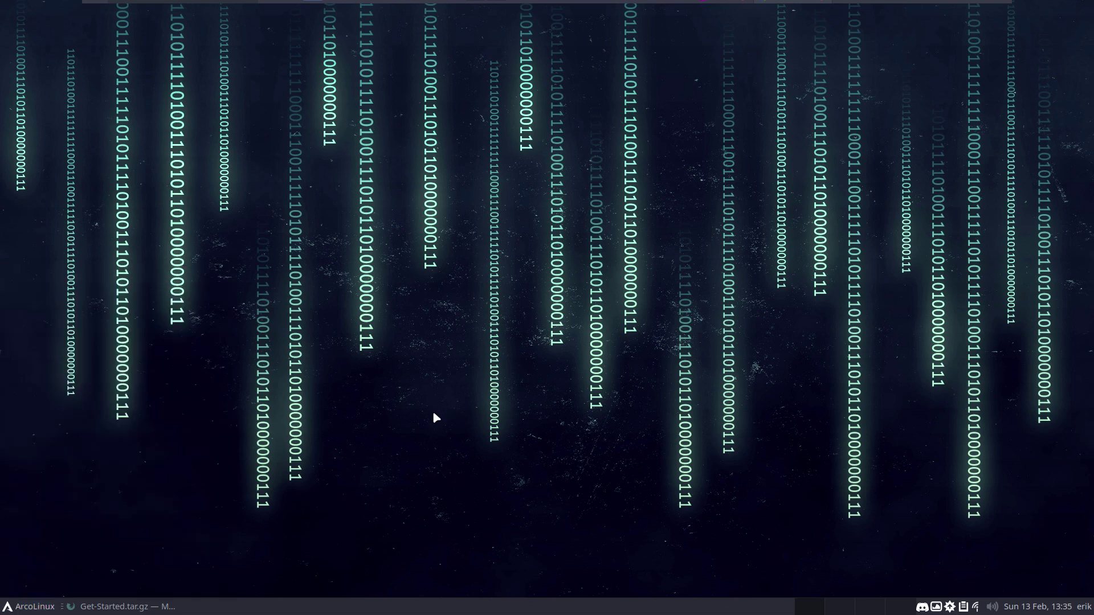